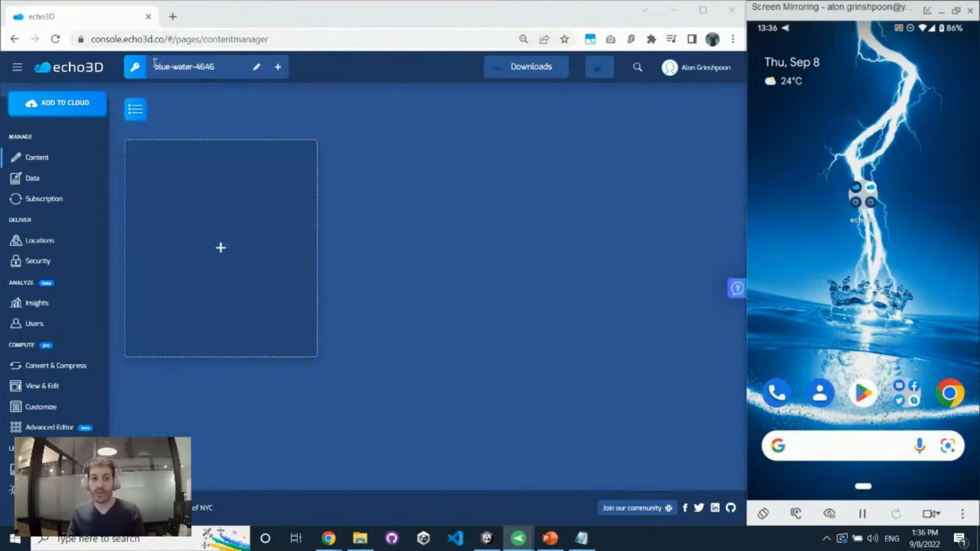
{"action": "left_click", "coordinate": [135, 67]}
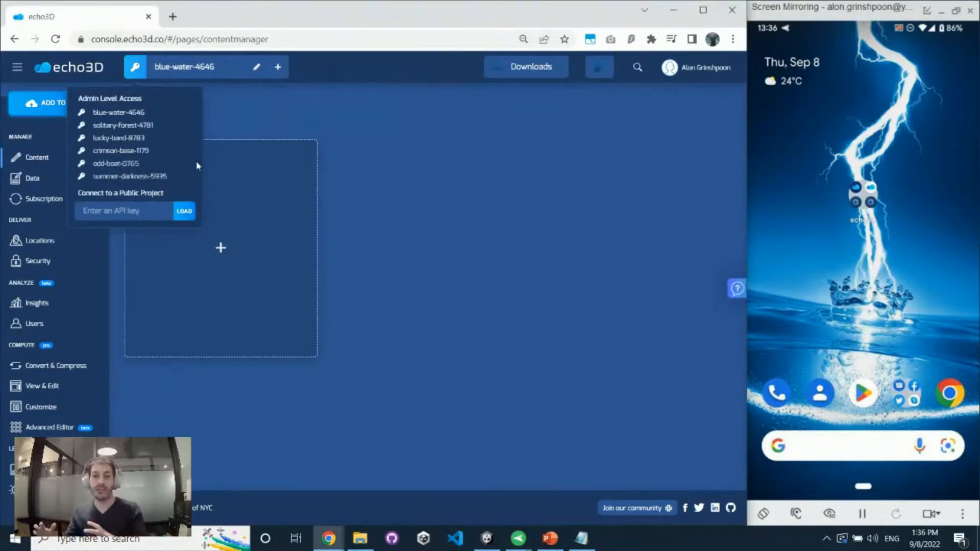
{"action": "left_click", "coordinate": [426, 130]}
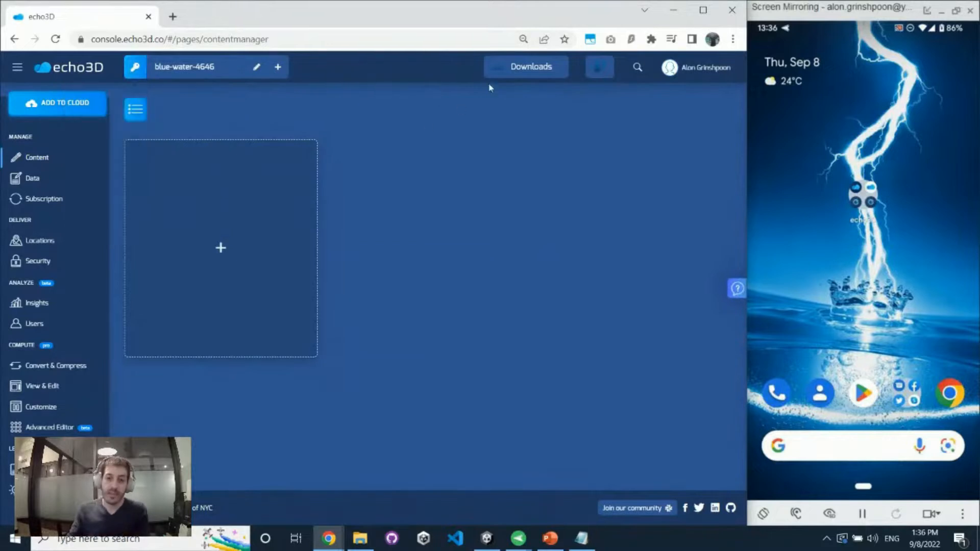
{"action": "left_click", "coordinate": [502, 74]}
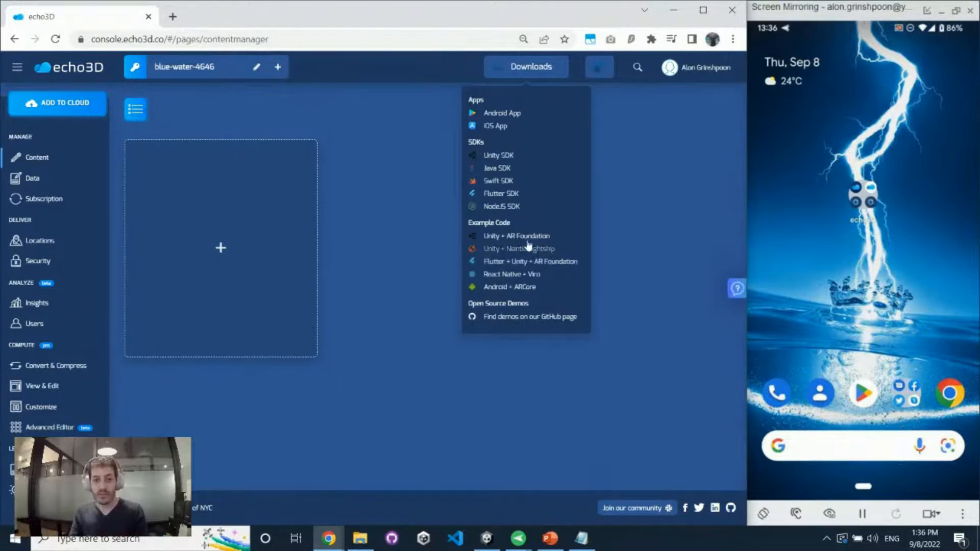
Start adding new content and page through the echo3D sample models.
{"action": "left_click", "coordinate": [65, 104]}
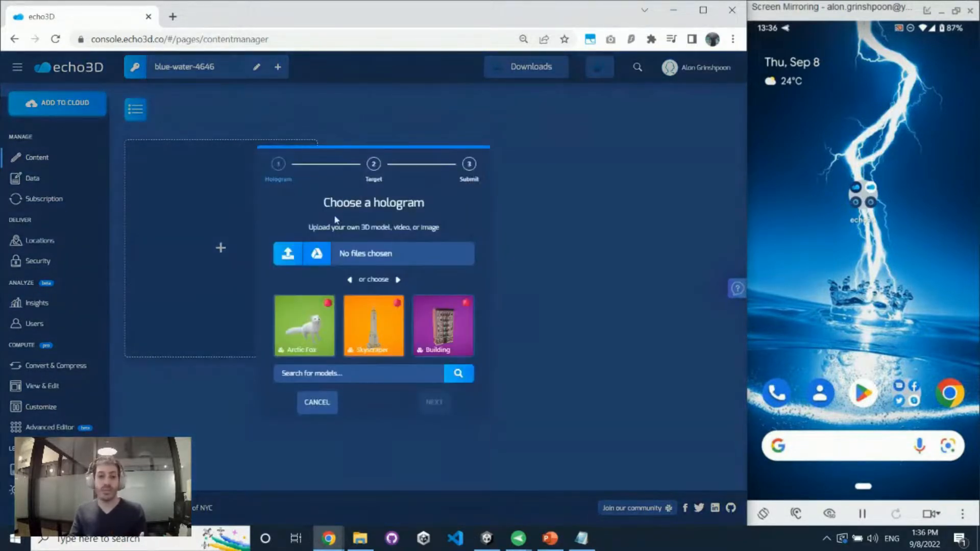
{"action": "left_click", "coordinate": [399, 283]}
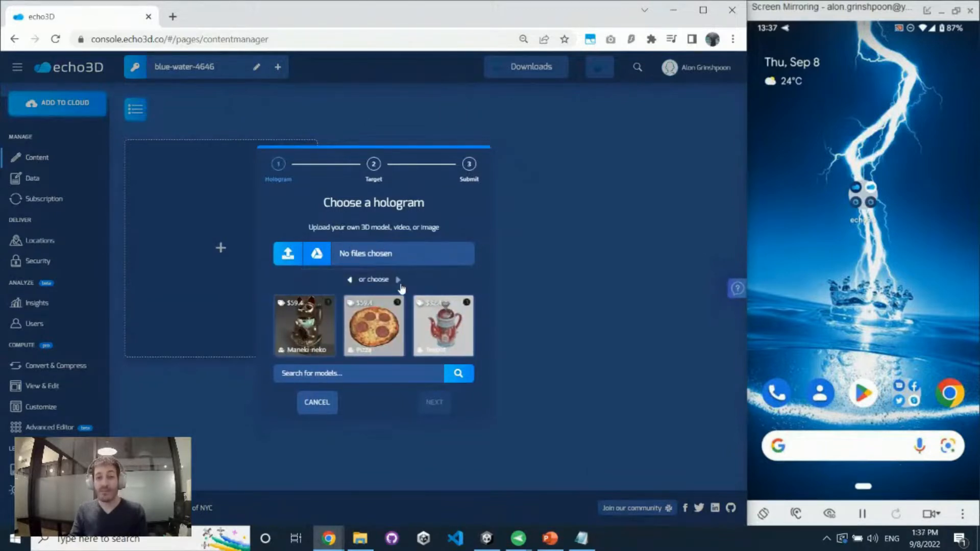
{"action": "left_click", "coordinate": [400, 283]}
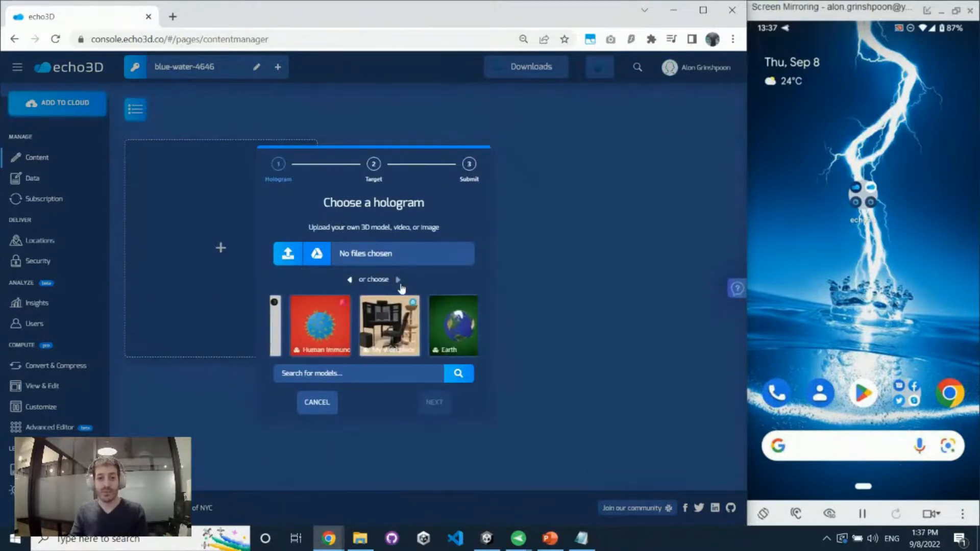
{"action": "left_click", "coordinate": [400, 284]}
{"action": "left_click", "coordinate": [400, 283]}
{"action": "left_click", "coordinate": [399, 283]}
{"action": "left_click", "coordinate": [400, 283]}
{"action": "left_click", "coordinate": [399, 282]}
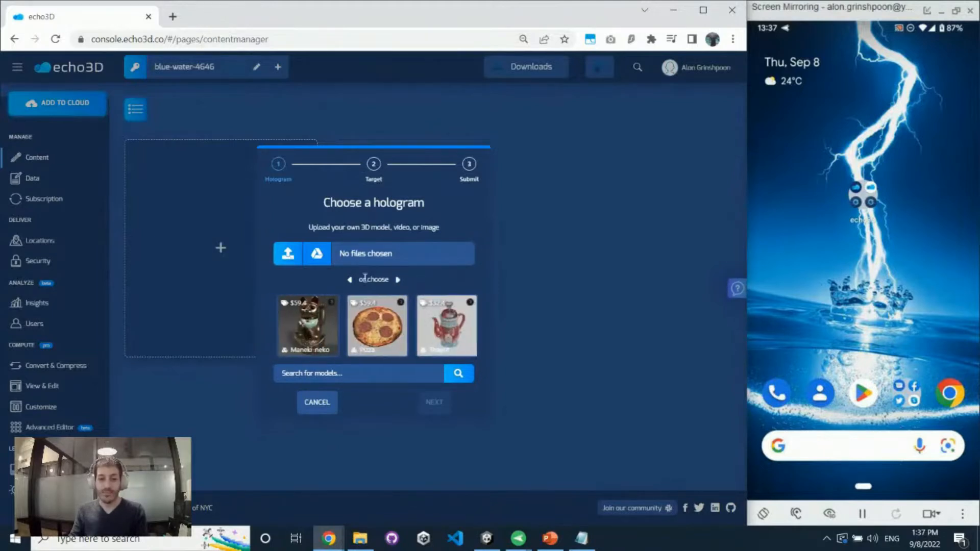
{"action": "left_click", "coordinate": [349, 279]}
Choose the Skyscraper sample, keep the Anywhere target, and submit it.
{"action": "left_click", "coordinate": [378, 325]}
{"action": "left_click", "coordinate": [438, 402]}
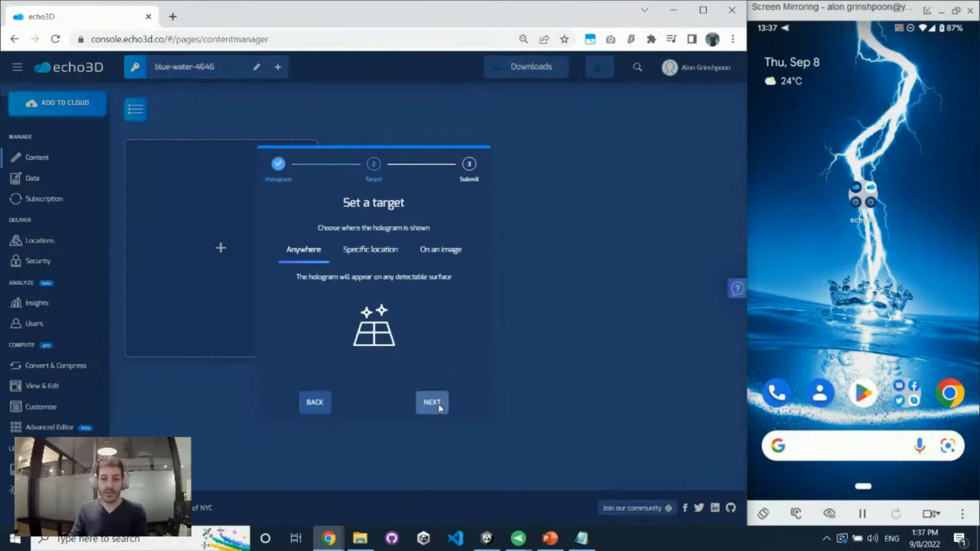
{"action": "left_click", "coordinate": [437, 403]}
{"action": "left_click", "coordinate": [438, 403]}
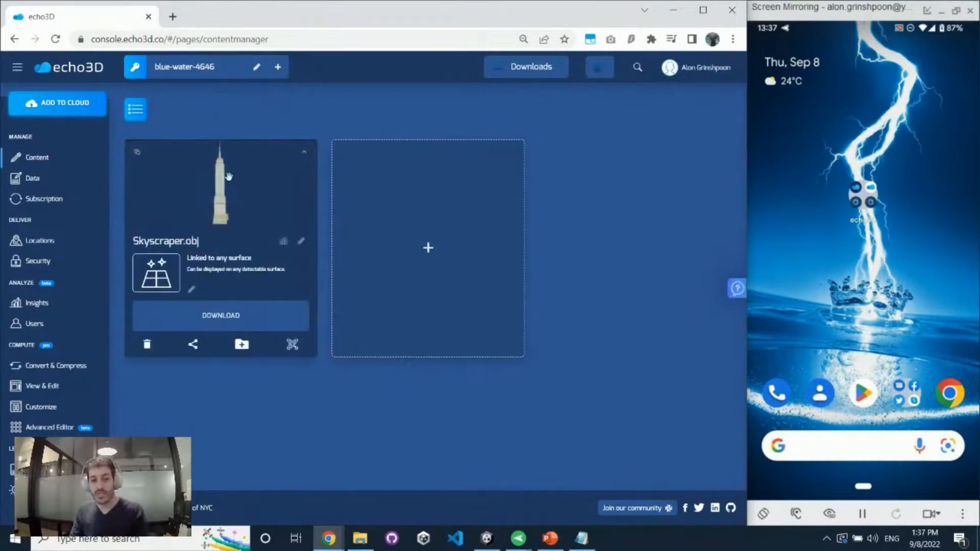
Inspect the Skyscraper preview and its download formats, then show its floor AR QR code.
{"action": "mouse_move", "coordinate": [210, 180]}
{"action": "left_mouse_down"}
{"action": "mouse_move", "coordinate": [261, 152]}
{"action": "mouse_move", "coordinate": [237, 174]}
{"action": "mouse_move", "coordinate": [216, 169]}
{"action": "left_mouse_up"}
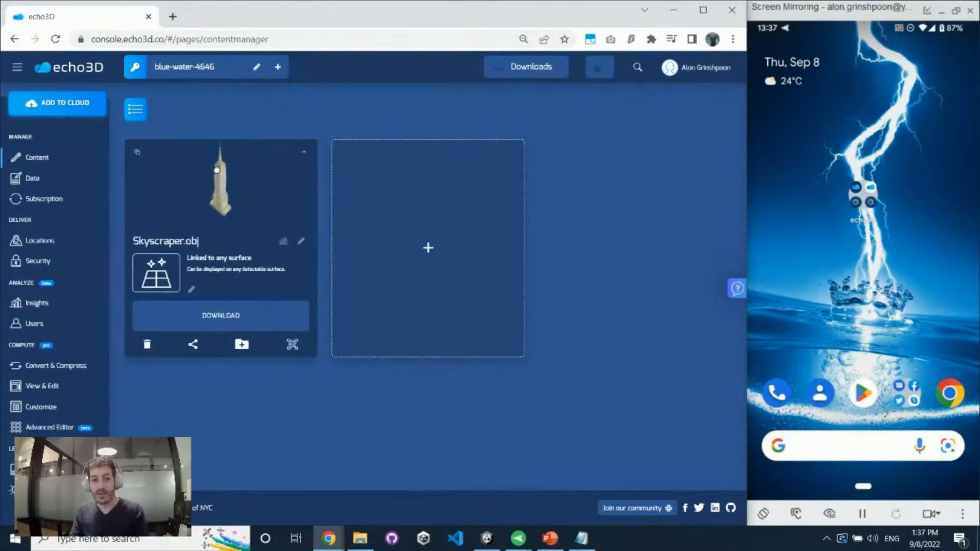
{"action": "left_click_drag", "start_coordinate": [184, 241], "coordinate": [209, 247]}
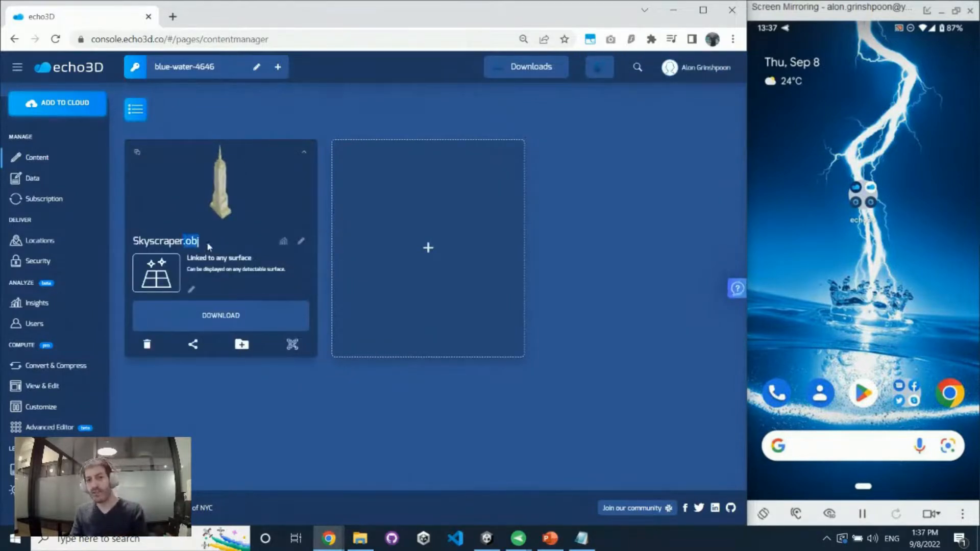
{"action": "left_click", "coordinate": [222, 314]}
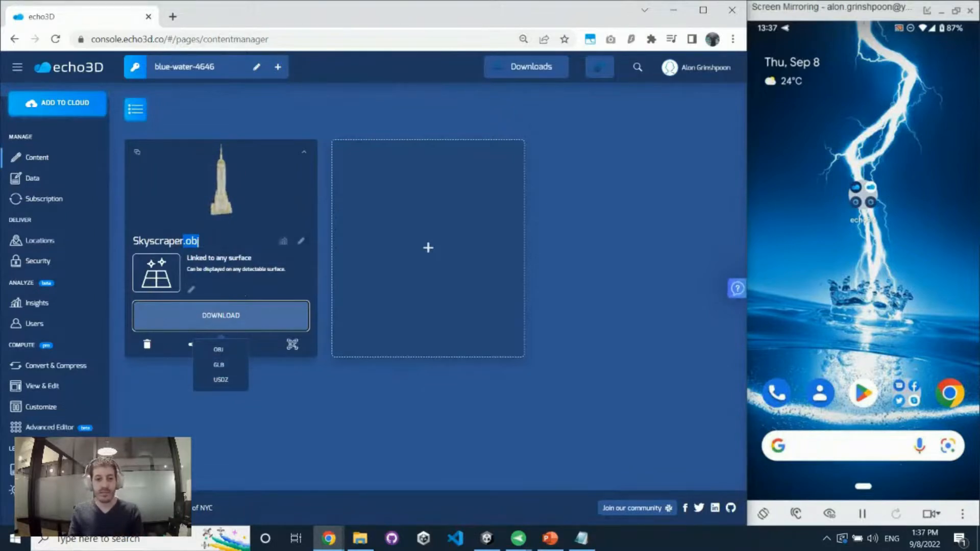
{"action": "left_click", "coordinate": [240, 277]}
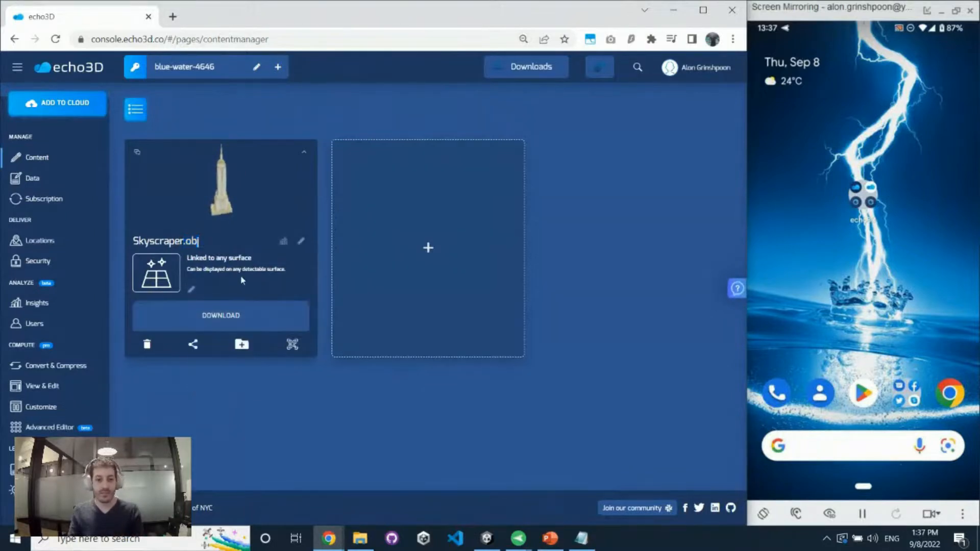
{"action": "left_click", "coordinate": [292, 345]}
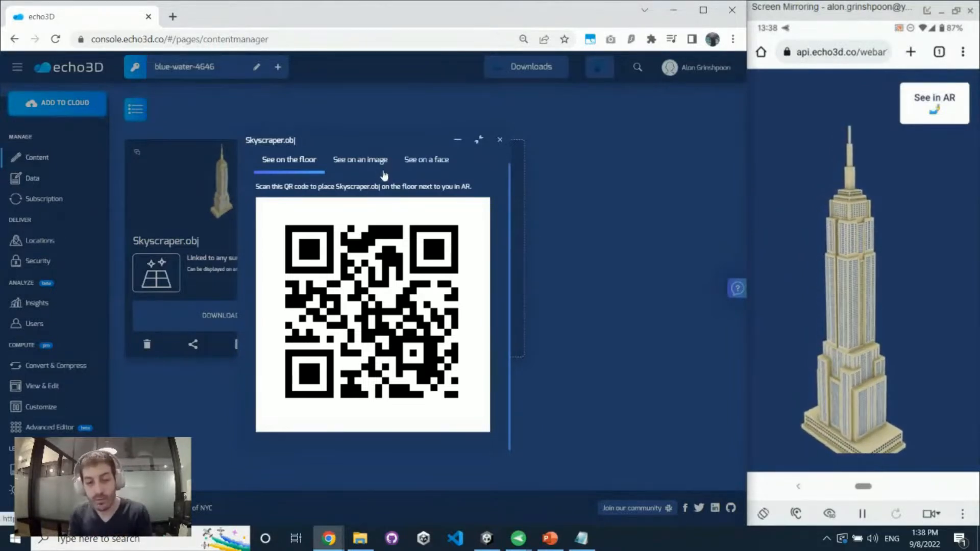
Reopen the Skyscraper.obj AR QR codes on the See on an image tab.
{"action": "left_click", "coordinate": [499, 137]}
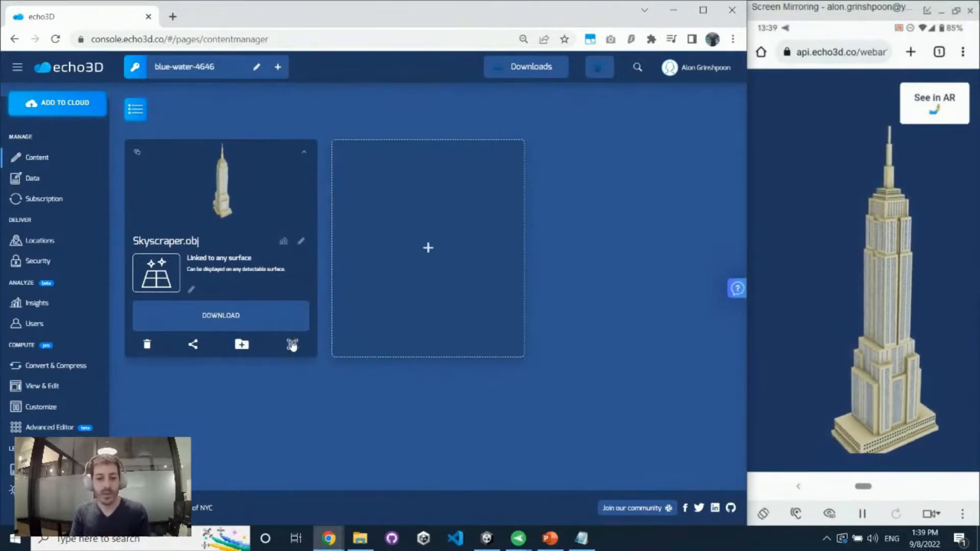
{"action": "left_click", "coordinate": [292, 348]}
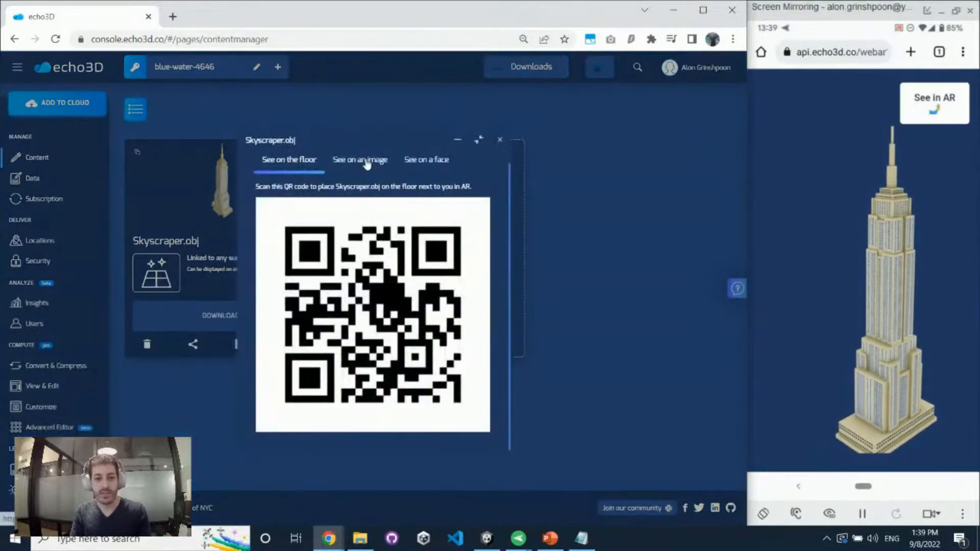
{"action": "left_click", "coordinate": [367, 162]}
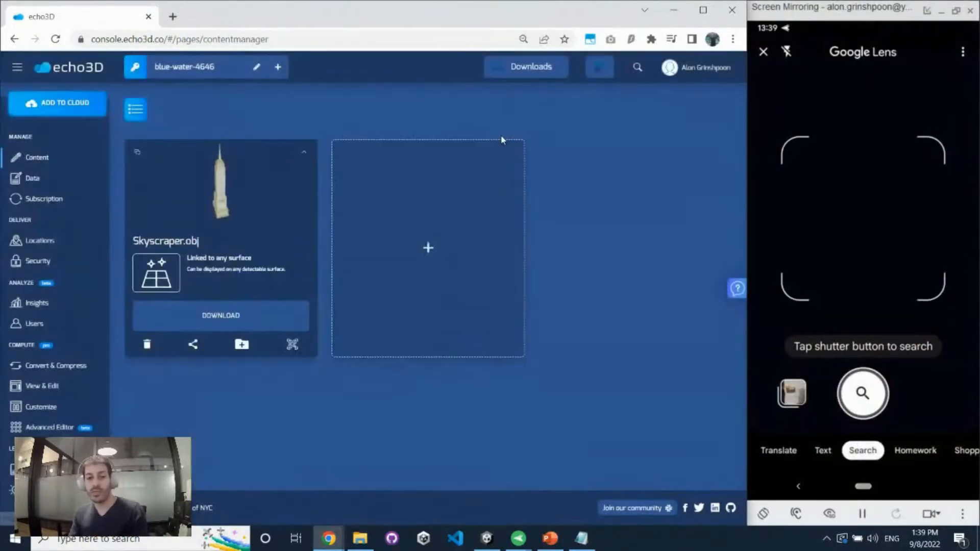
Reopen the Skyscraper.obj QR codes, check the See on a face code, then close it.
{"action": "left_click", "coordinate": [500, 133]}
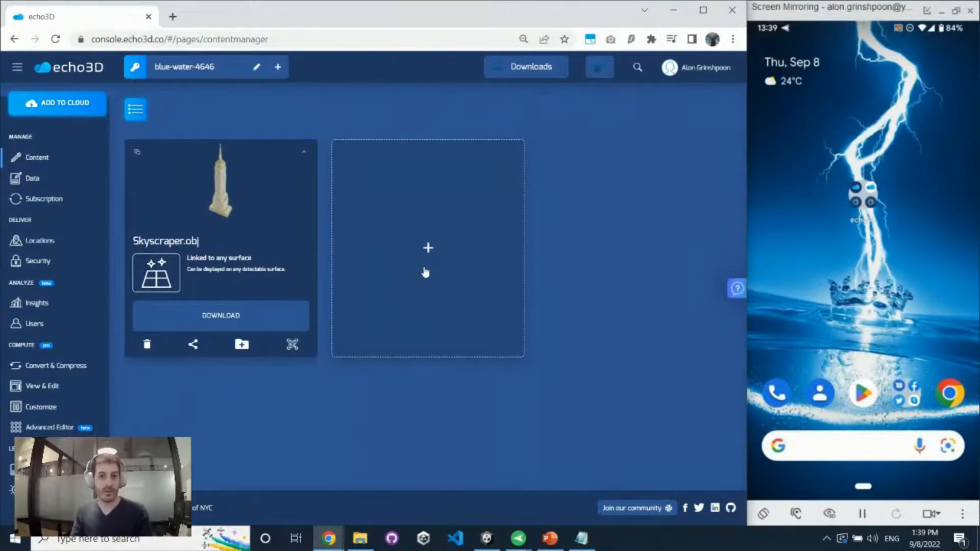
{"action": "left_click", "coordinate": [293, 347]}
{"action": "left_click", "coordinate": [429, 163]}
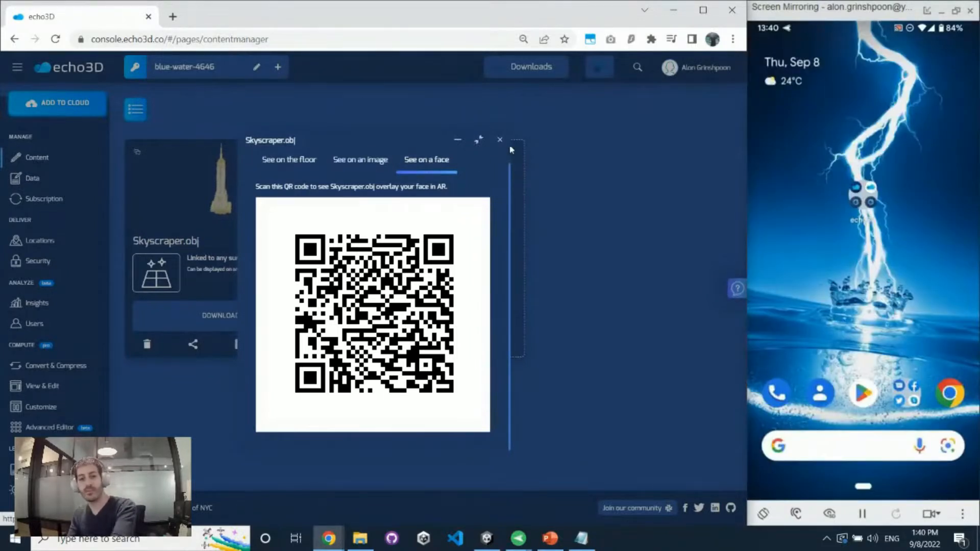
{"action": "left_click", "coordinate": [509, 147]}
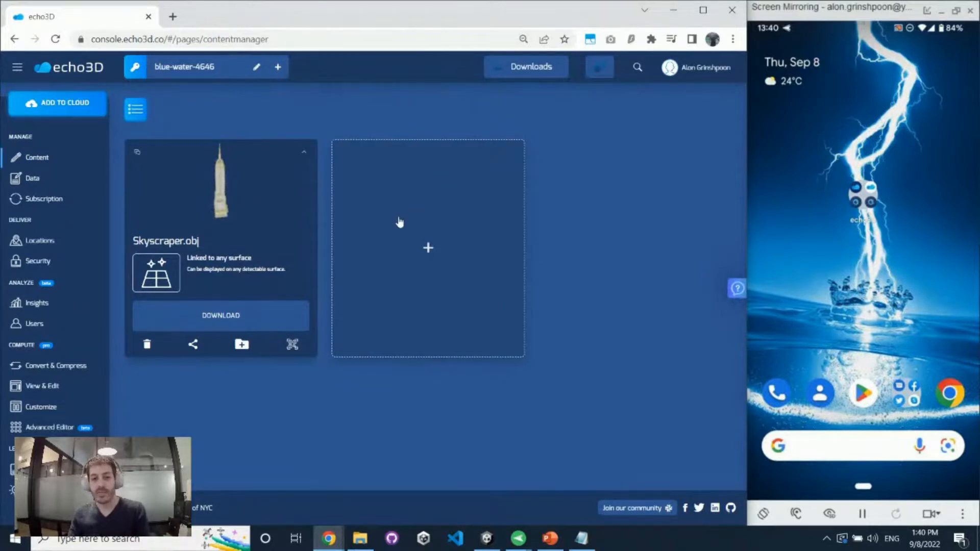
Add the Arctic Fox sample model anchored to the specific location New York.
{"action": "left_click", "coordinate": [399, 220]}
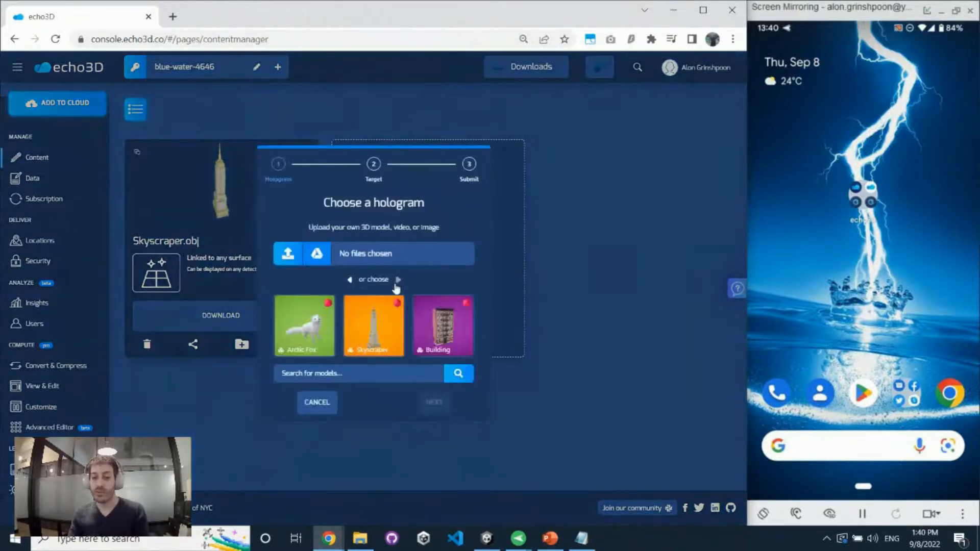
{"action": "left_click", "coordinate": [320, 341]}
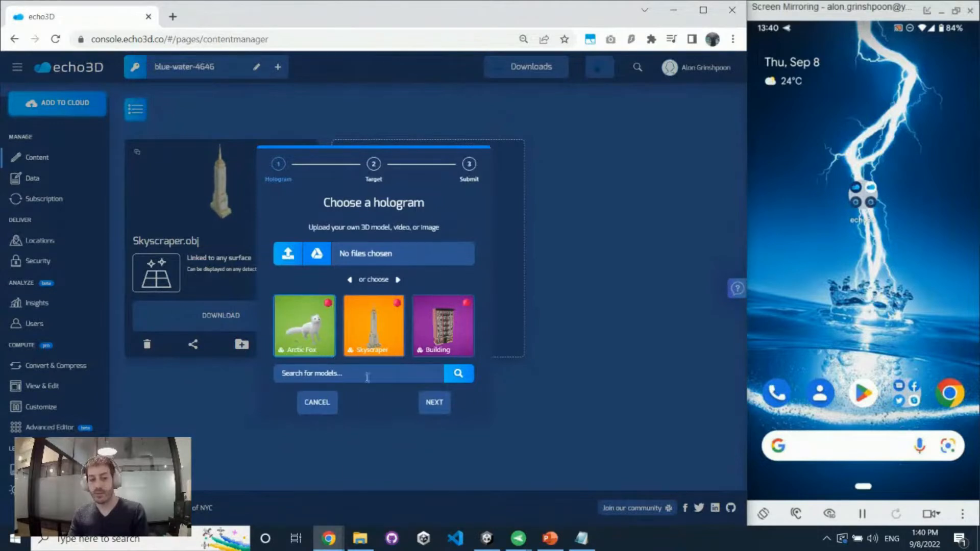
{"action": "left_click", "coordinate": [427, 405]}
{"action": "left_click", "coordinate": [370, 250]}
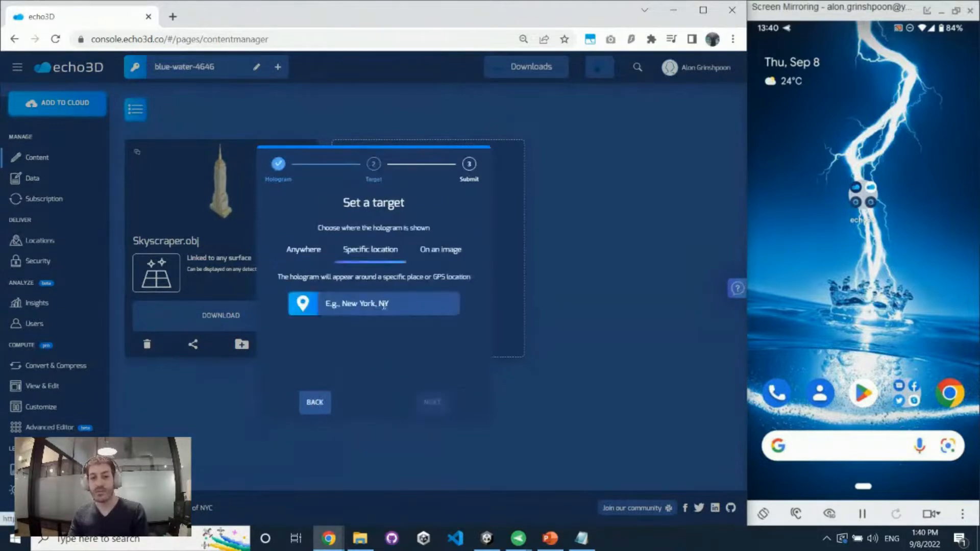
{"action": "left_click", "coordinate": [383, 304]}
{"action": "type", "text": "NE"}
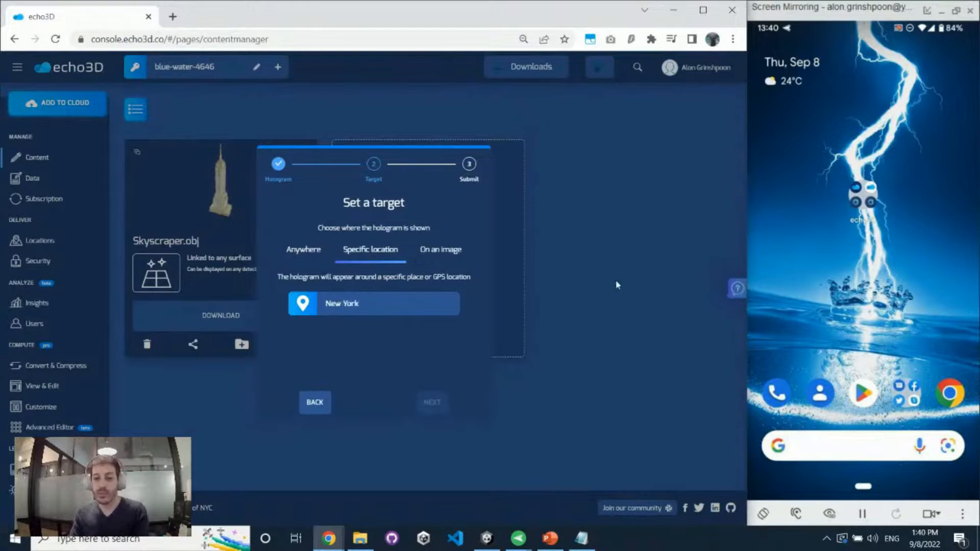
{"action": "left_click", "coordinate": [474, 364]}
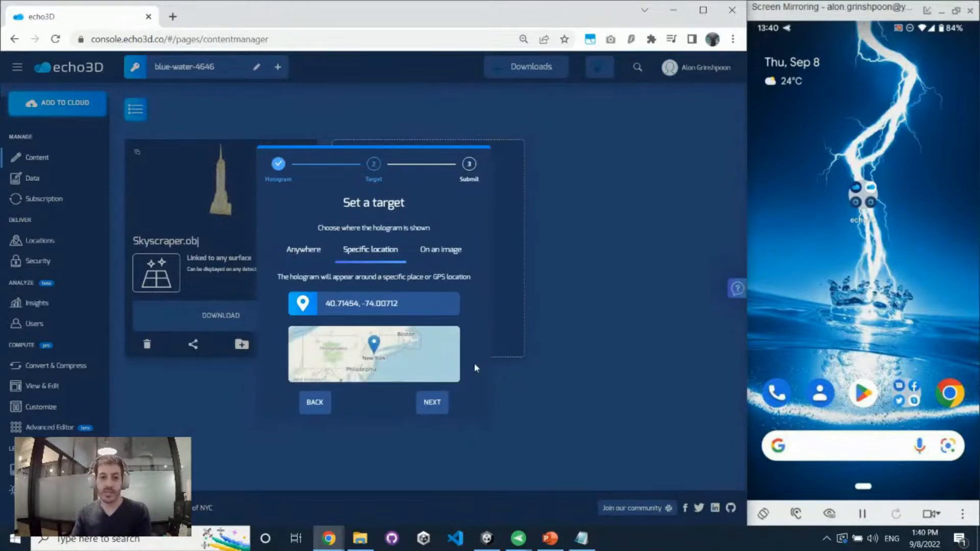
{"action": "left_click", "coordinate": [438, 406]}
{"action": "left_click", "coordinate": [440, 407]}
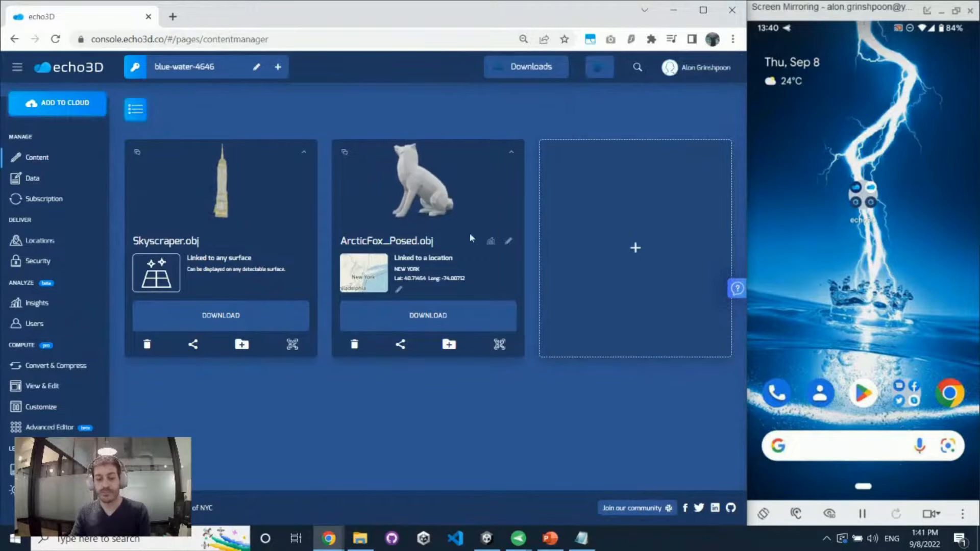
Upload Arie-AR.jpg from the computer with the Anywhere target and submit it.
{"action": "left_click", "coordinate": [615, 278]}
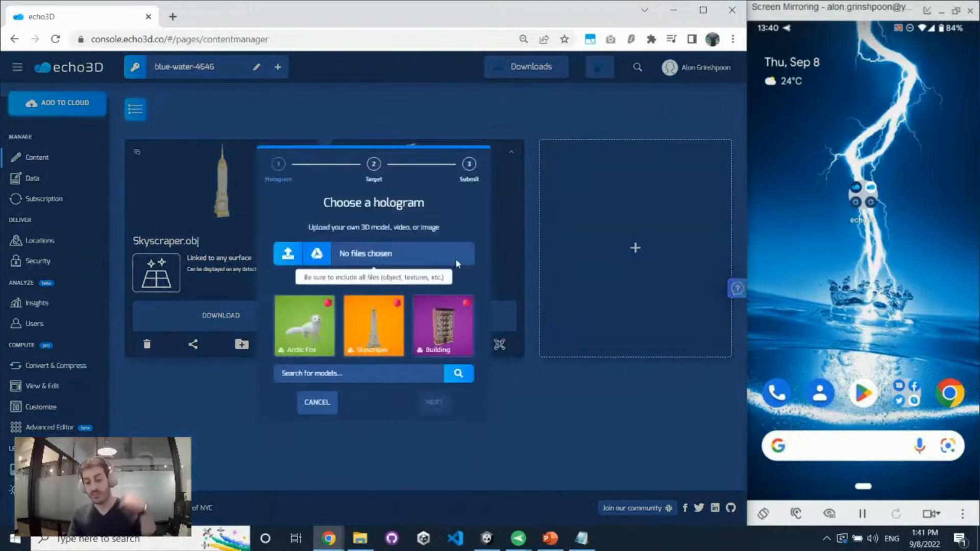
{"action": "left_click", "coordinate": [456, 261]}
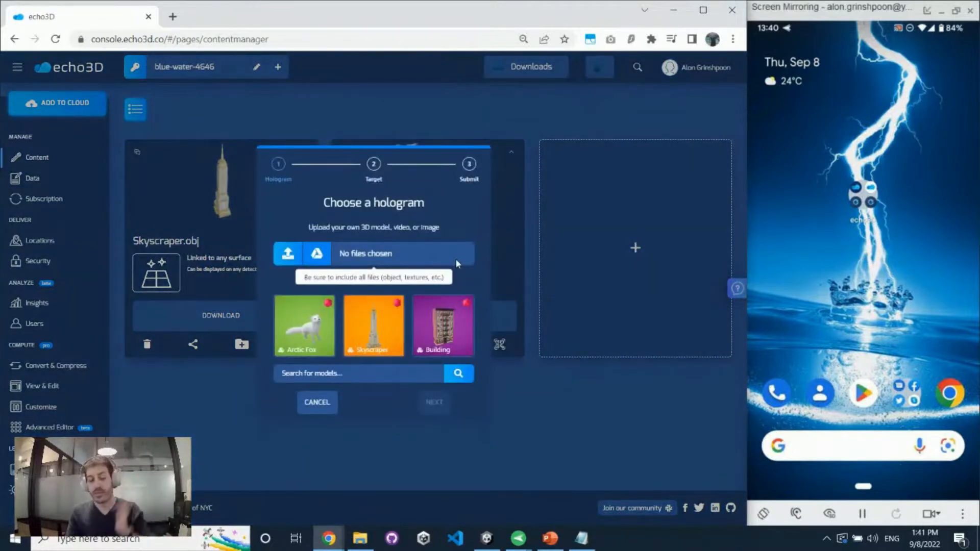
{"action": "scroll", "coordinate": [293, 225], "scroll_direction": "down", "scroll_amount": 2}
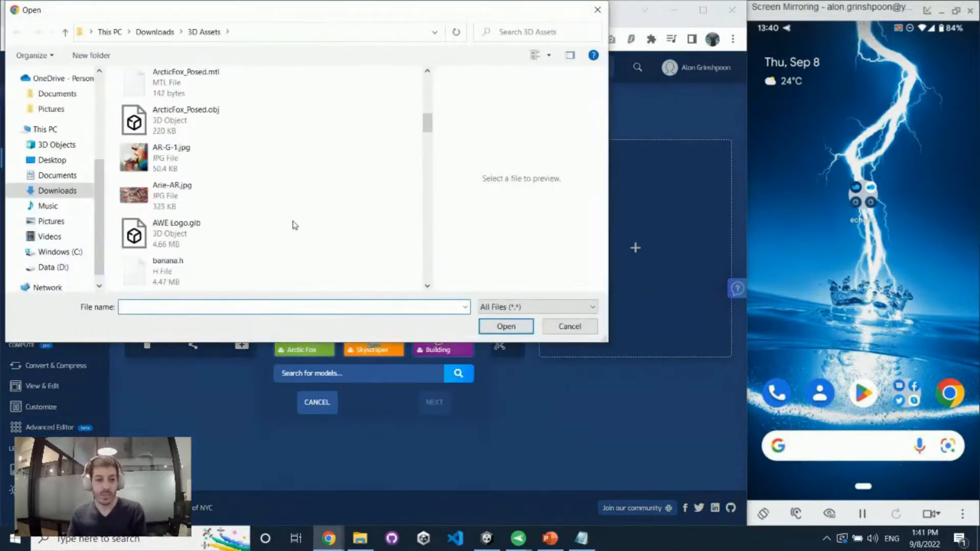
{"action": "double_click", "coordinate": [232, 199]}
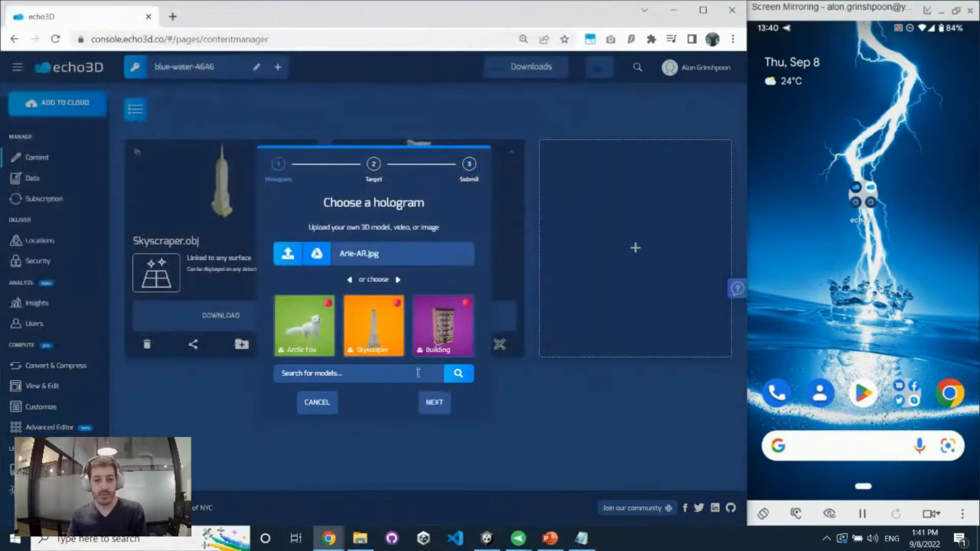
{"action": "left_click", "coordinate": [439, 403]}
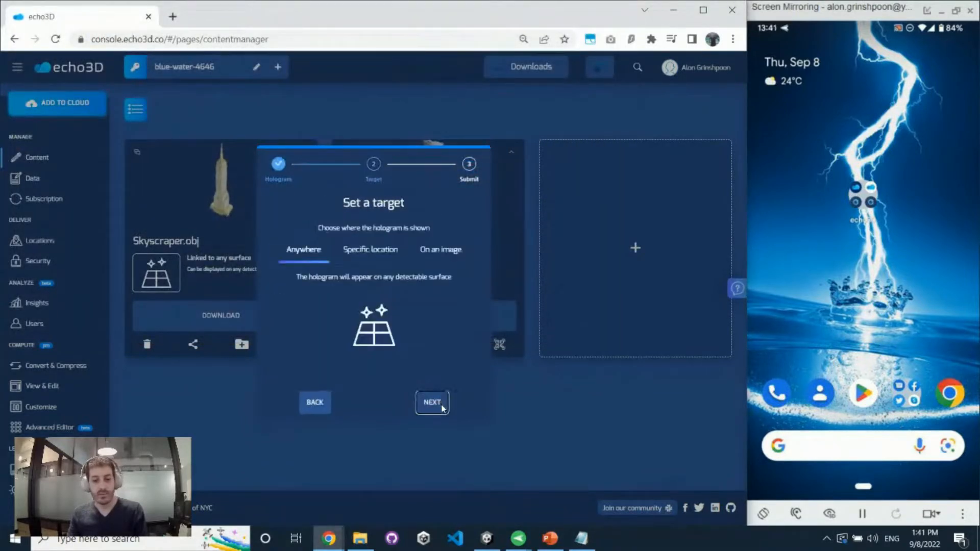
{"action": "left_click", "coordinate": [441, 403]}
{"action": "left_click", "coordinate": [442, 403]}
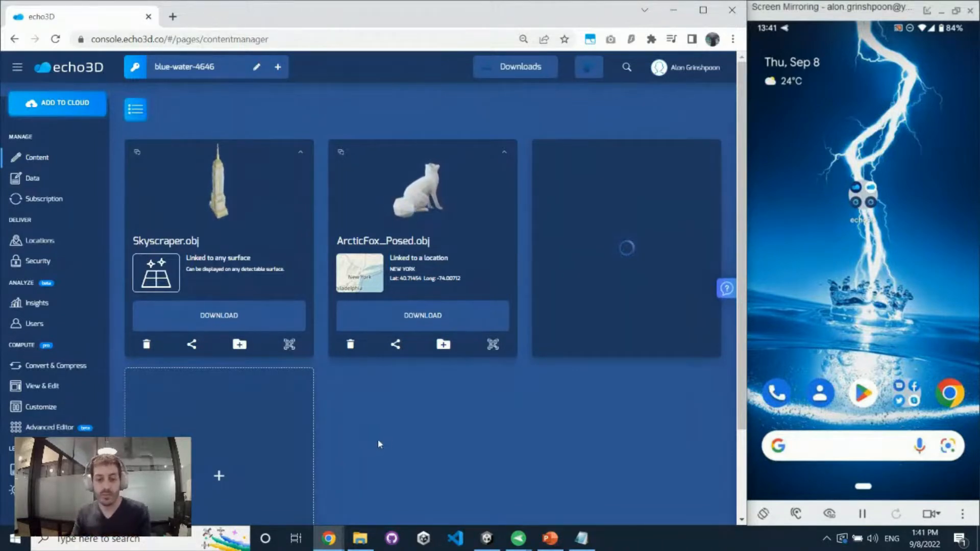
Start a new hologram upload using big_buck_bunny.mp4 from the computer.
{"action": "left_click", "coordinate": [304, 433]}
{"action": "left_click", "coordinate": [329, 257]}
{"action": "scroll", "coordinate": [226, 208], "scroll_direction": "down", "scroll_amount": 3}
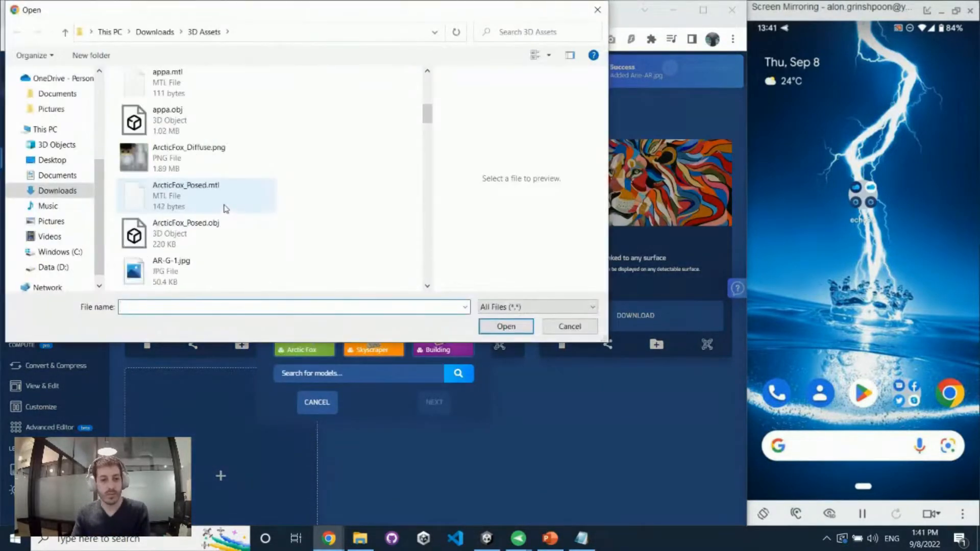
{"action": "scroll", "coordinate": [232, 209], "scroll_direction": "down", "scroll_amount": 1}
{"action": "double_click", "coordinate": [232, 263]}
Anchor the video to the air.png image target, submit, and copy Arie-AR.jpg's share link.
{"action": "left_click", "coordinate": [434, 402]}
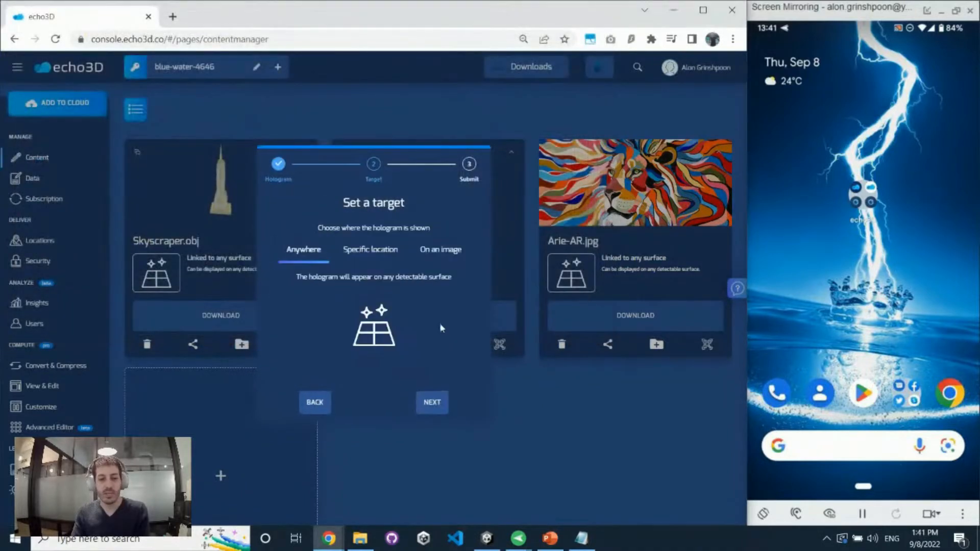
{"action": "left_click", "coordinate": [437, 262]}
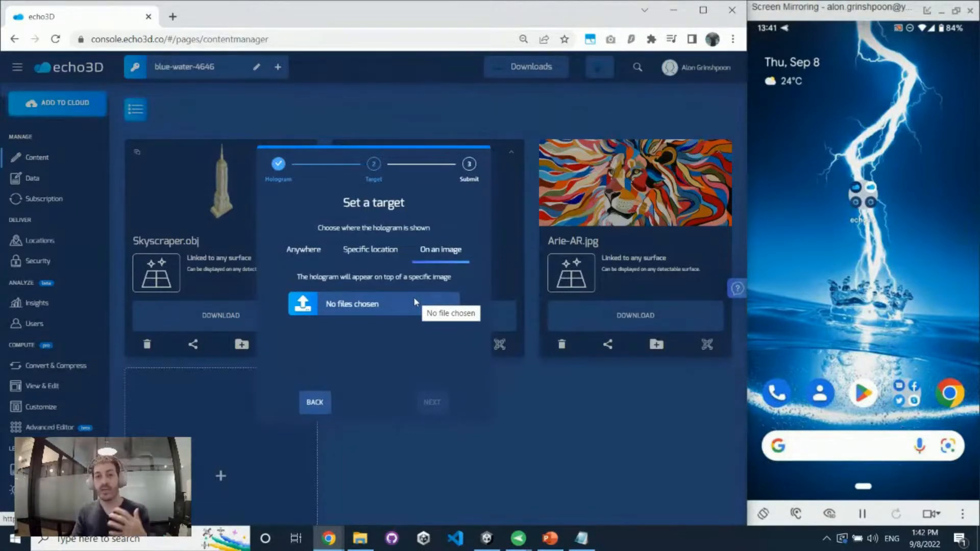
{"action": "left_click", "coordinate": [415, 302]}
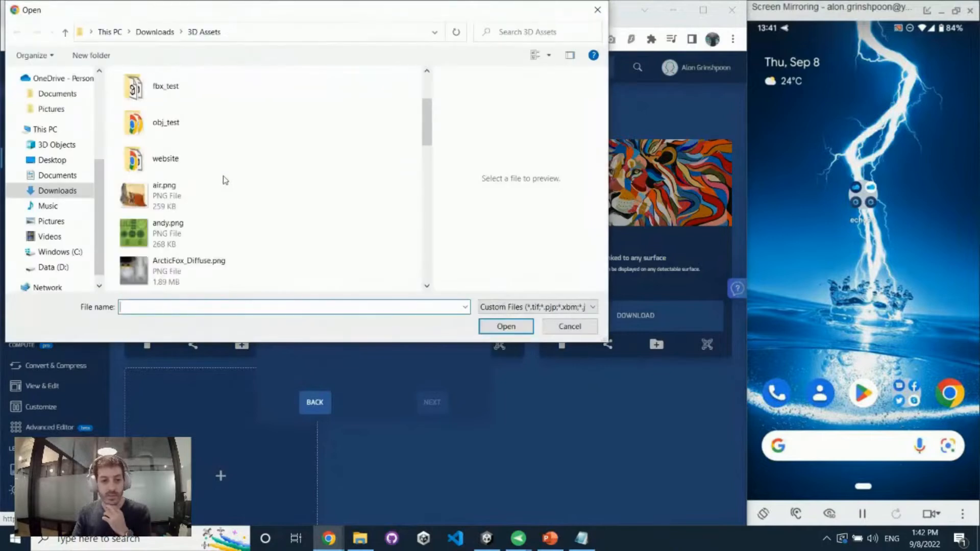
{"action": "double_click", "coordinate": [219, 189]}
{"action": "left_click", "coordinate": [431, 402]}
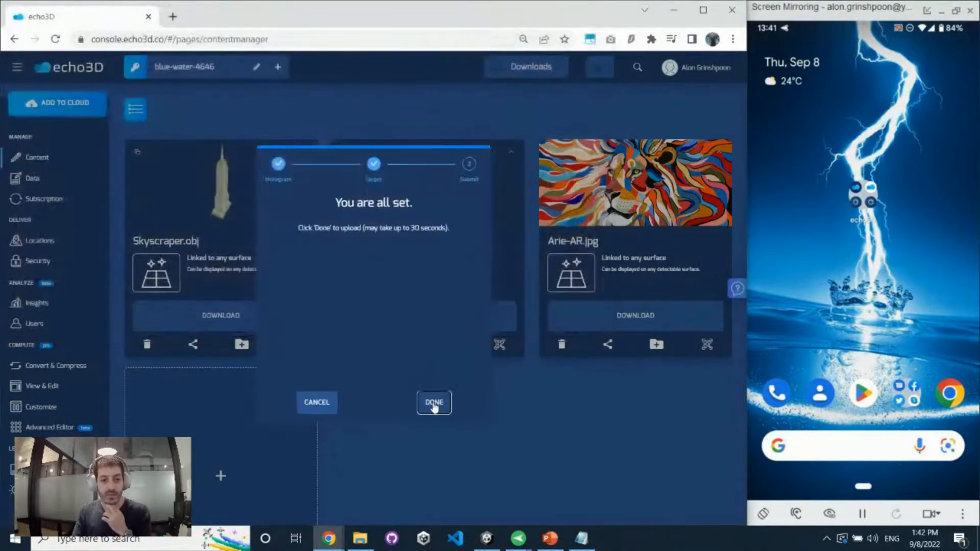
{"action": "left_click", "coordinate": [435, 407]}
{"action": "left_click", "coordinate": [602, 346]}
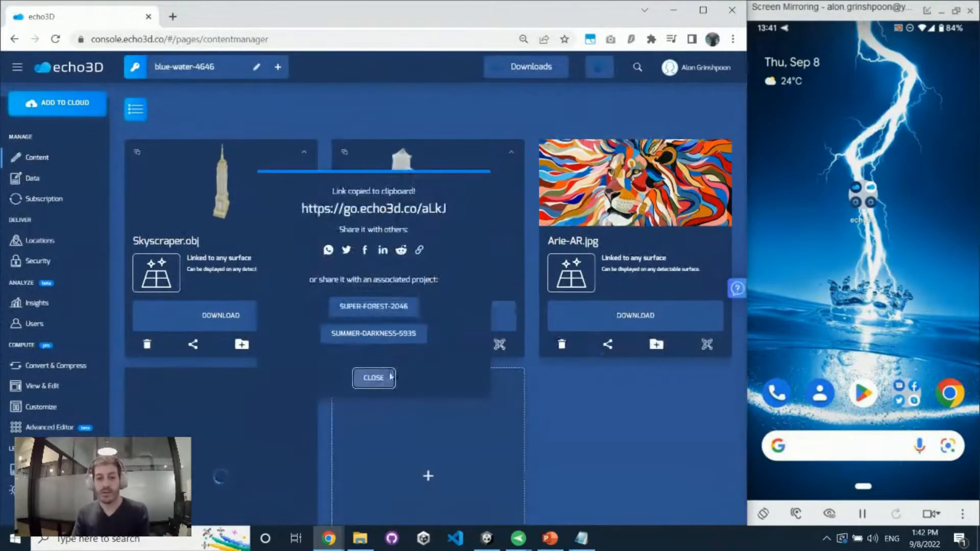
{"action": "left_click", "coordinate": [387, 378]}
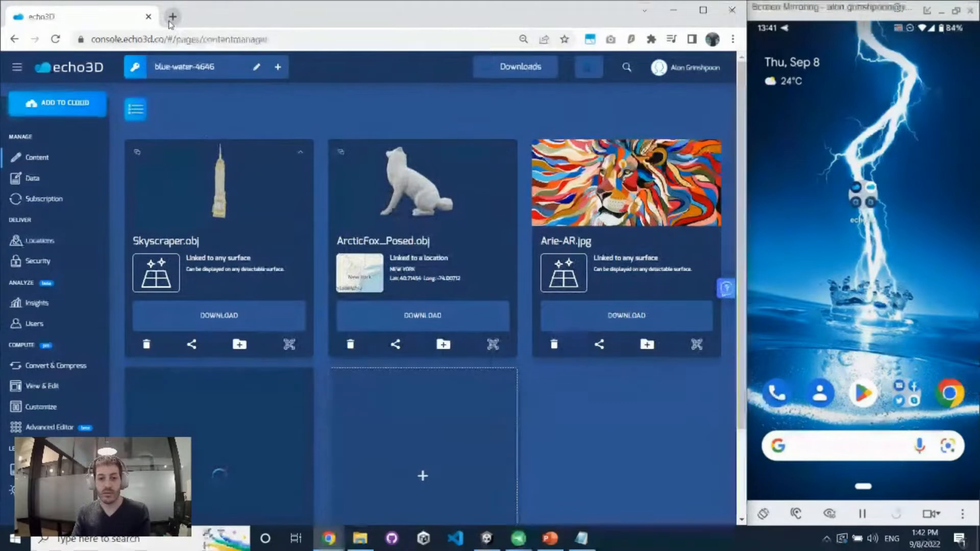
Open Arie-AR.jpg's share link in a new tab, orbit the lion painting, then close it.
{"action": "left_click", "coordinate": [172, 17]}
{"action": "key", "text": "ctrl+v"}
{"action": "key", "text": "Return"}
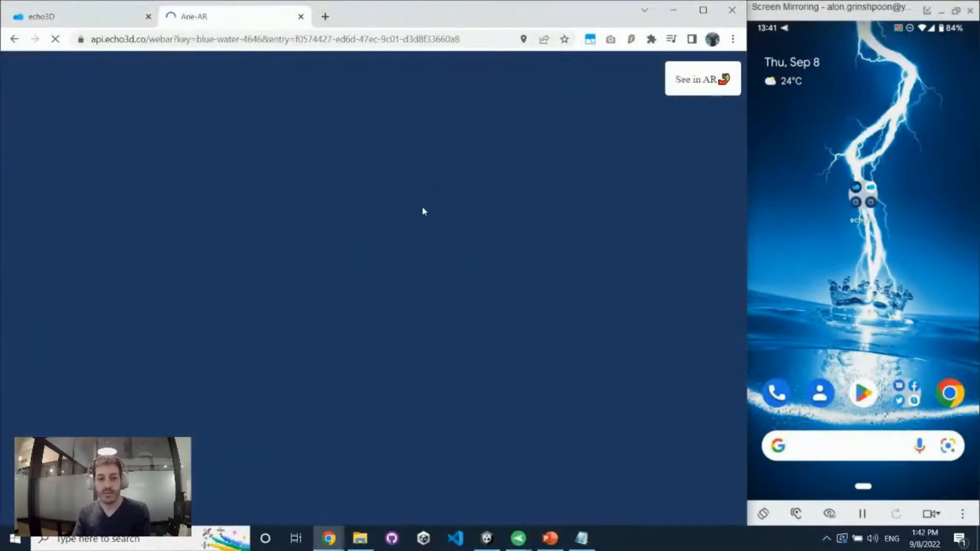
{"action": "left_click", "coordinate": [96, 18]}
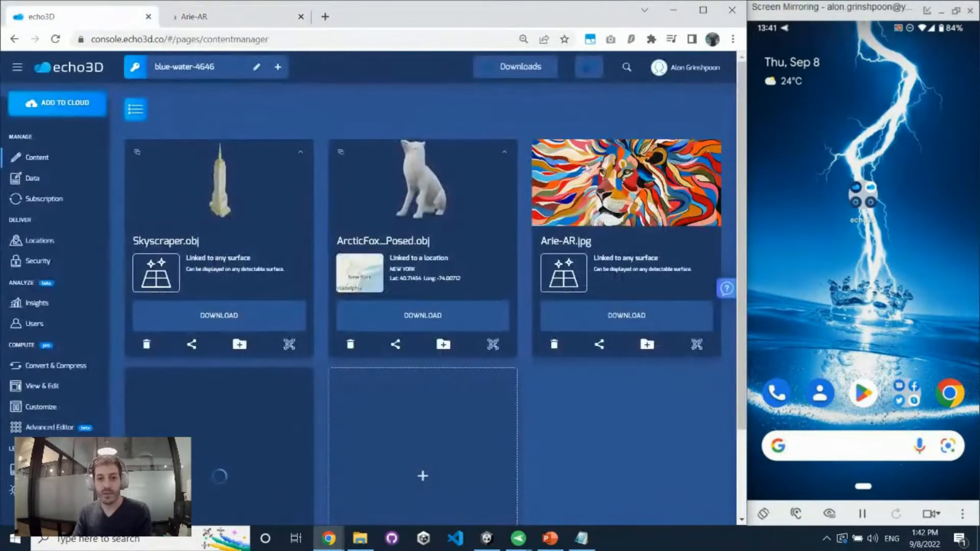
{"action": "left_click", "coordinate": [240, 16]}
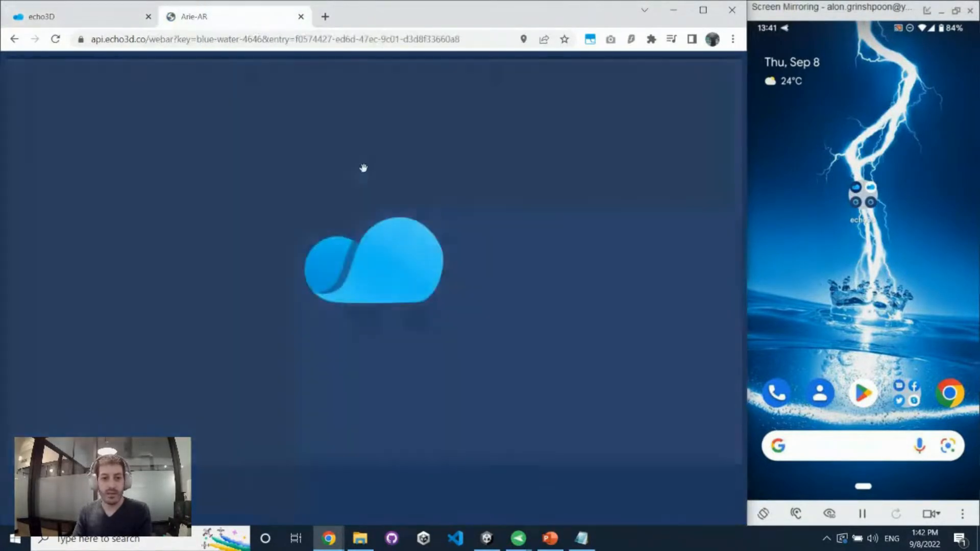
{"action": "mouse_move", "coordinate": [363, 168]}
{"action": "left_mouse_down"}
{"action": "mouse_move", "coordinate": [322, 348]}
{"action": "mouse_move", "coordinate": [473, 201]}
{"action": "mouse_move", "coordinate": [470, 124]}
{"action": "mouse_move", "coordinate": [388, 163]}
{"action": "mouse_move", "coordinate": [444, 179]}
{"action": "mouse_move", "coordinate": [467, 138]}
{"action": "mouse_move", "coordinate": [529, 179]}
{"action": "mouse_move", "coordinate": [370, 228]}
{"action": "mouse_move", "coordinate": [427, 151]}
{"action": "mouse_move", "coordinate": [341, 95]}
{"action": "left_mouse_up"}
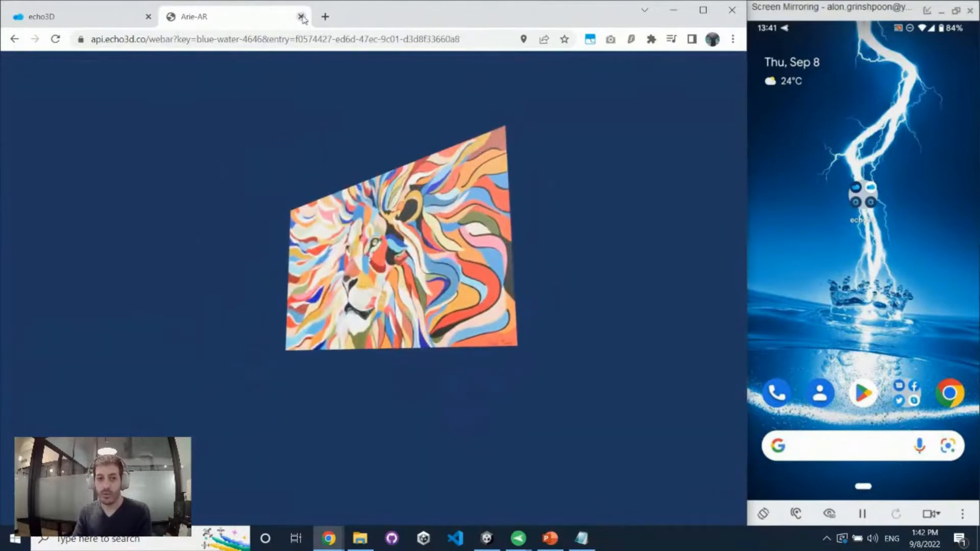
{"action": "left_click", "coordinate": [301, 16]}
{"action": "scroll", "coordinate": [200, 370], "scroll_direction": "down", "scroll_amount": 2}
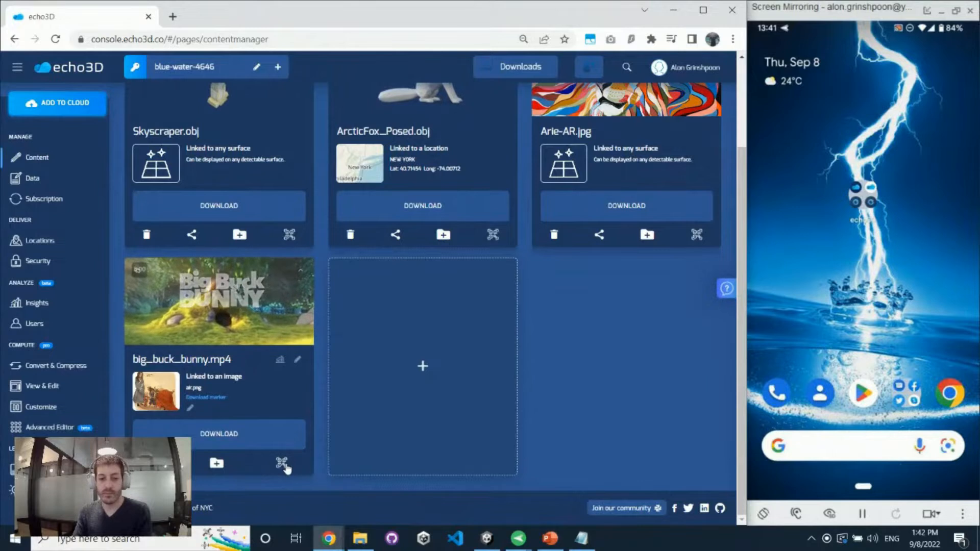
{"action": "left_click", "coordinate": [282, 463]}
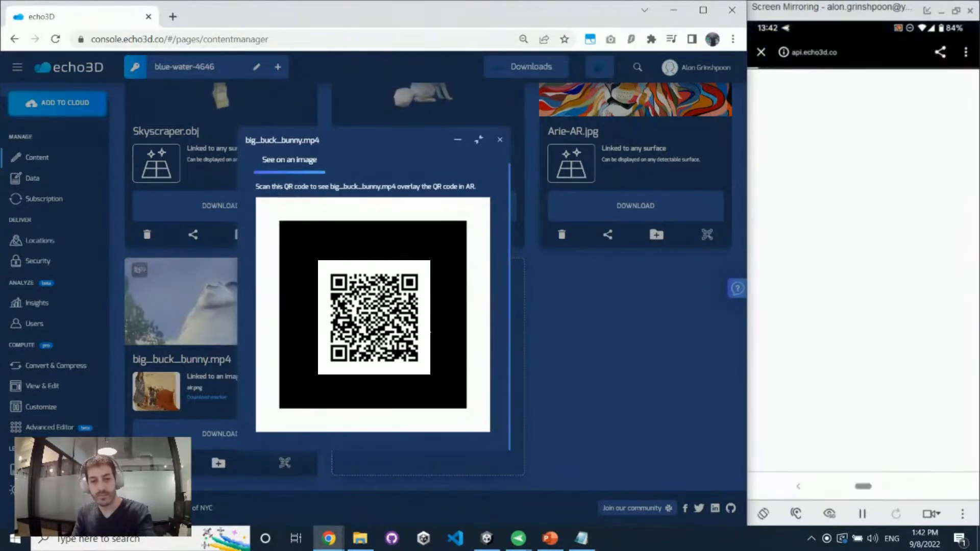
{"action": "left_click", "coordinate": [478, 139]}
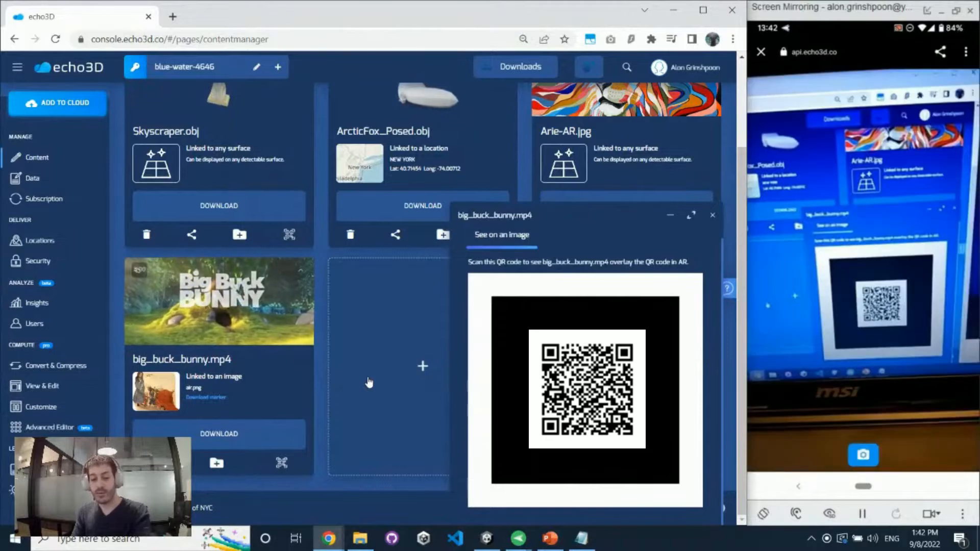
{"action": "left_click", "coordinate": [166, 394]}
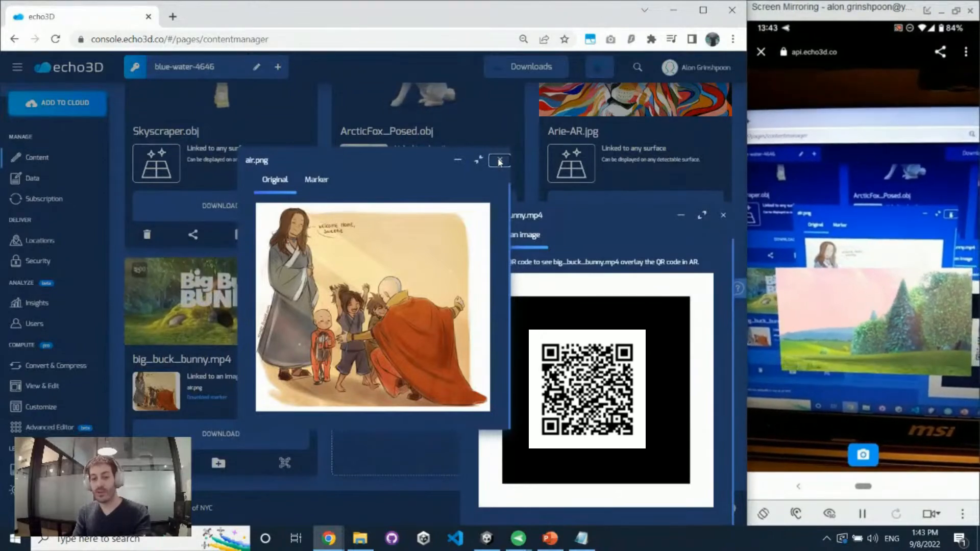
{"action": "left_click", "coordinate": [499, 161]}
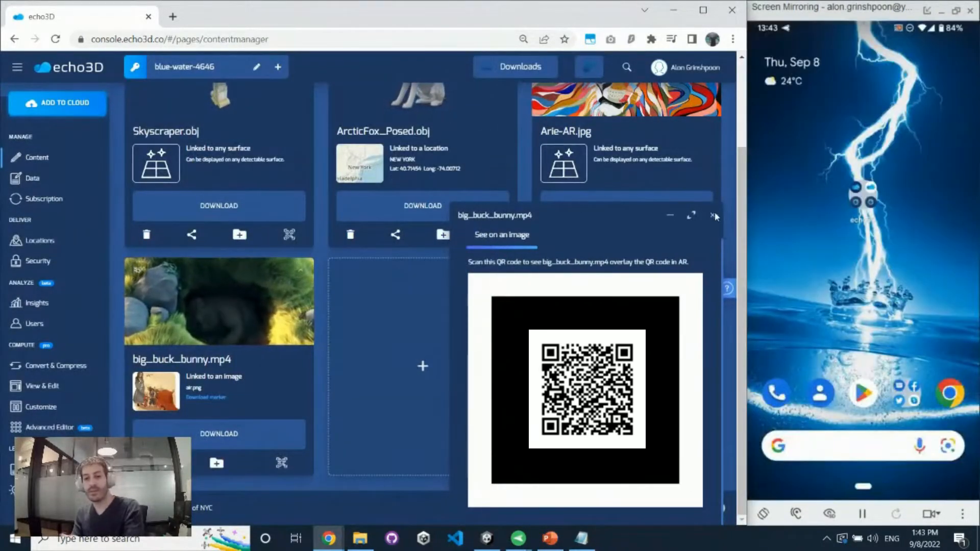
{"action": "left_click", "coordinate": [713, 215]}
{"action": "scroll", "coordinate": [641, 270], "scroll_direction": "up", "scroll_amount": 2}
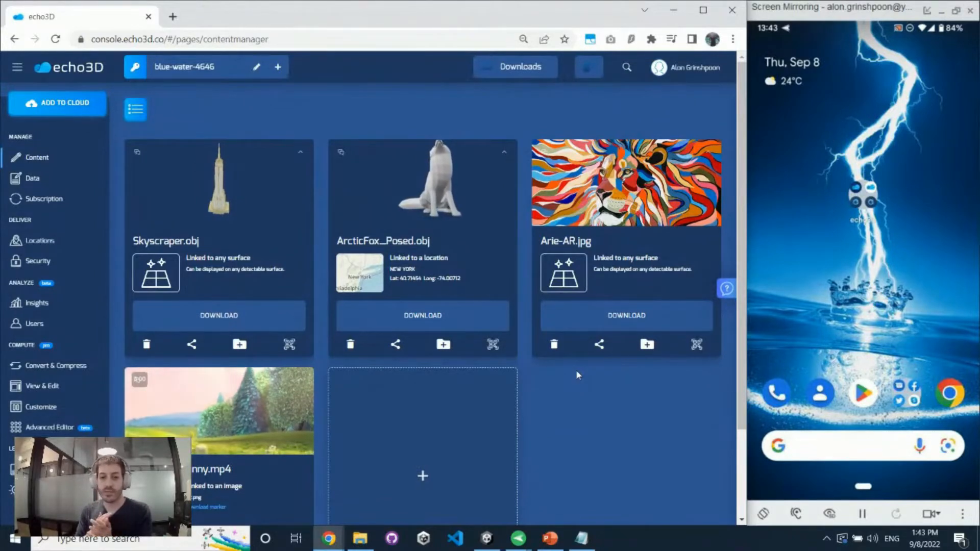
Delete the Arie-AR.jpg, ArcticFox_Posed.obj and big_buck_bunny.mp4 cards, confirming each deletion.
{"action": "left_click", "coordinate": [554, 344]}
{"action": "left_click", "coordinate": [403, 295]}
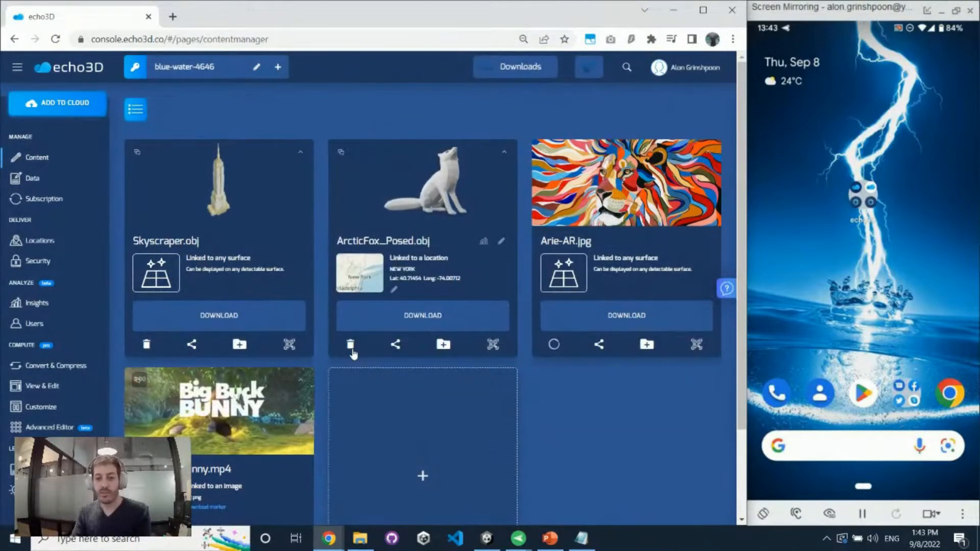
{"action": "left_click", "coordinate": [351, 345]}
{"action": "left_click", "coordinate": [403, 293]}
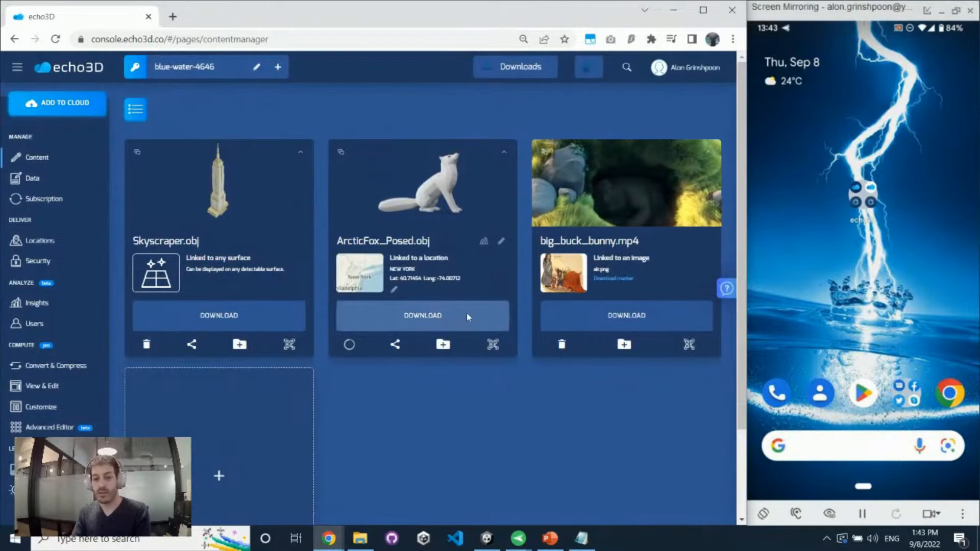
{"action": "left_click", "coordinate": [542, 72]}
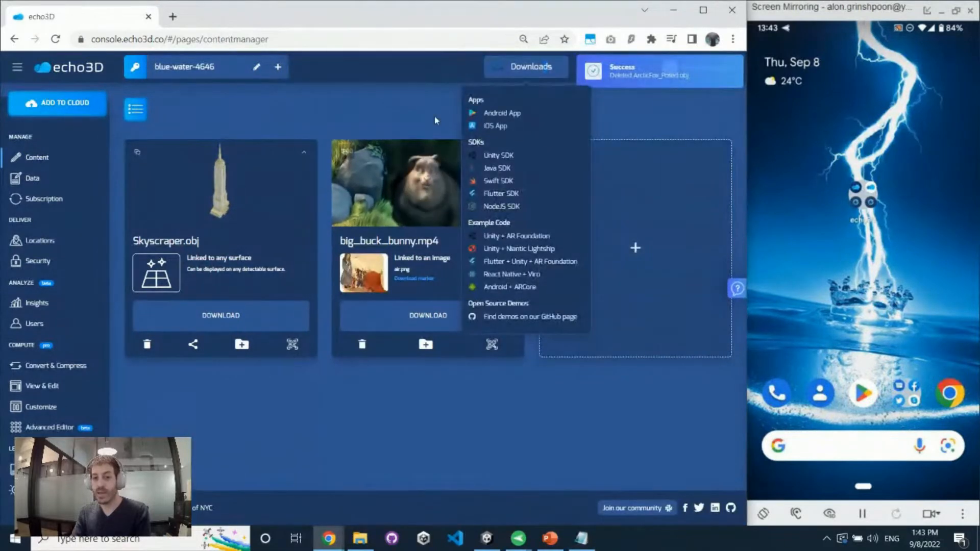
{"action": "left_click", "coordinate": [362, 344]}
{"action": "left_click", "coordinate": [403, 293]}
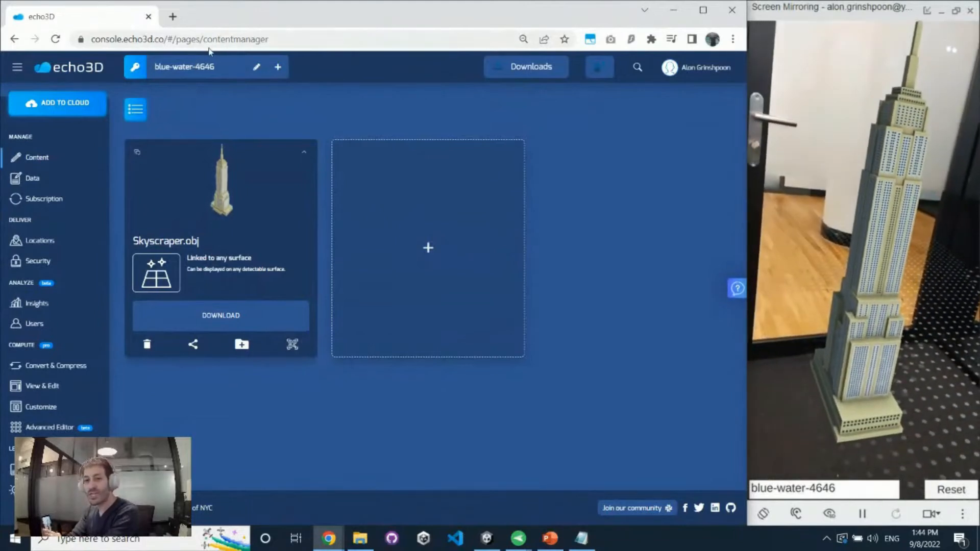
On the Skyscraper.obj card's metadata side, add a row with key direction and value right.
{"action": "left_click", "coordinate": [304, 156]}
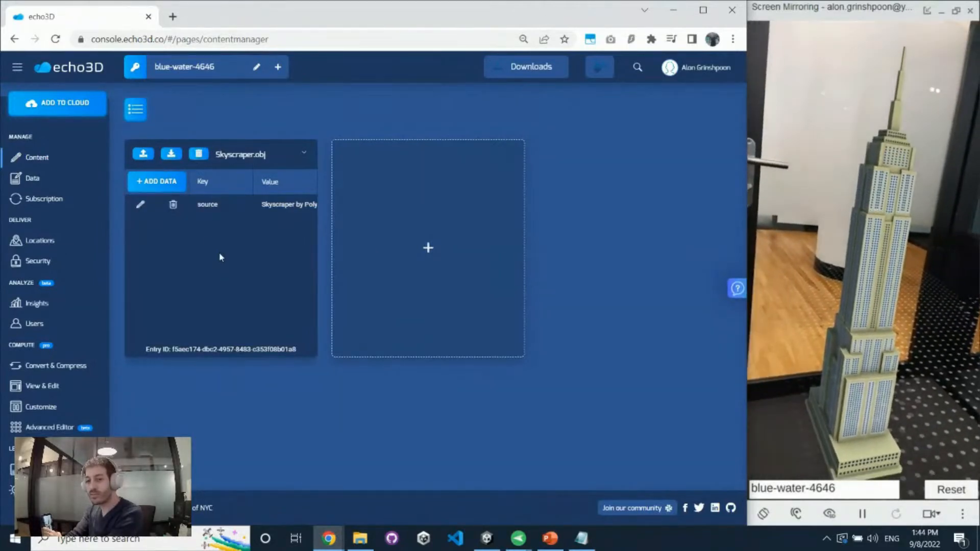
{"action": "left_click", "coordinate": [157, 181]}
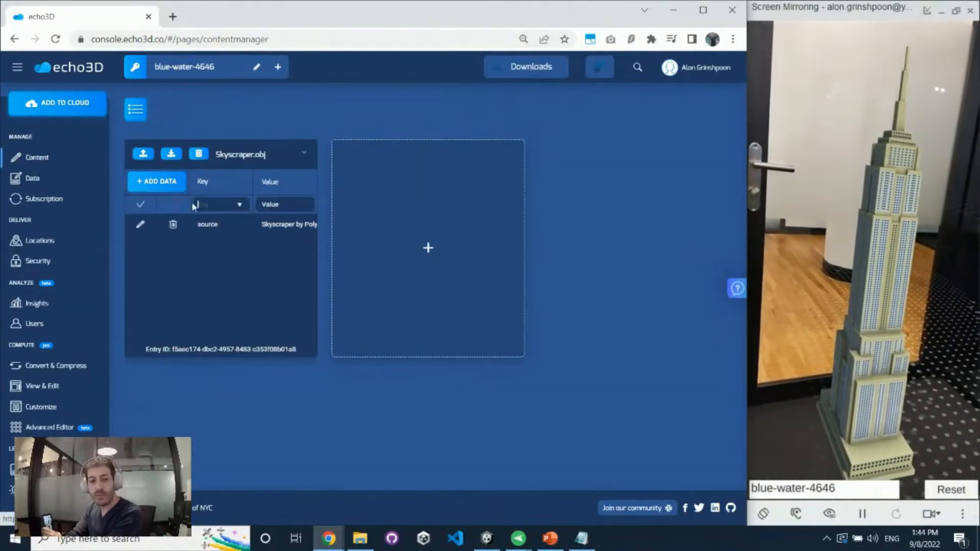
{"action": "left_click", "coordinate": [214, 204]}
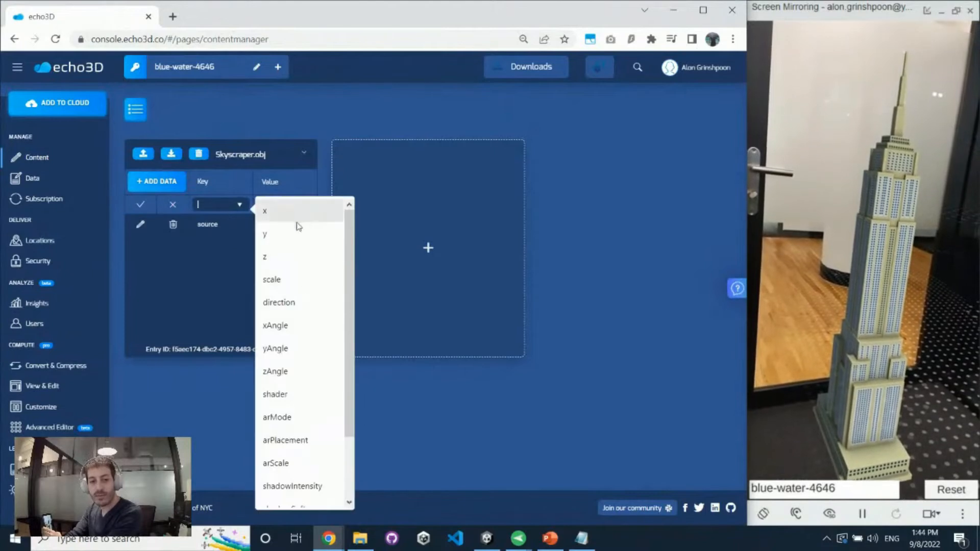
{"action": "left_click", "coordinate": [312, 309]}
{"action": "left_click", "coordinate": [298, 206]}
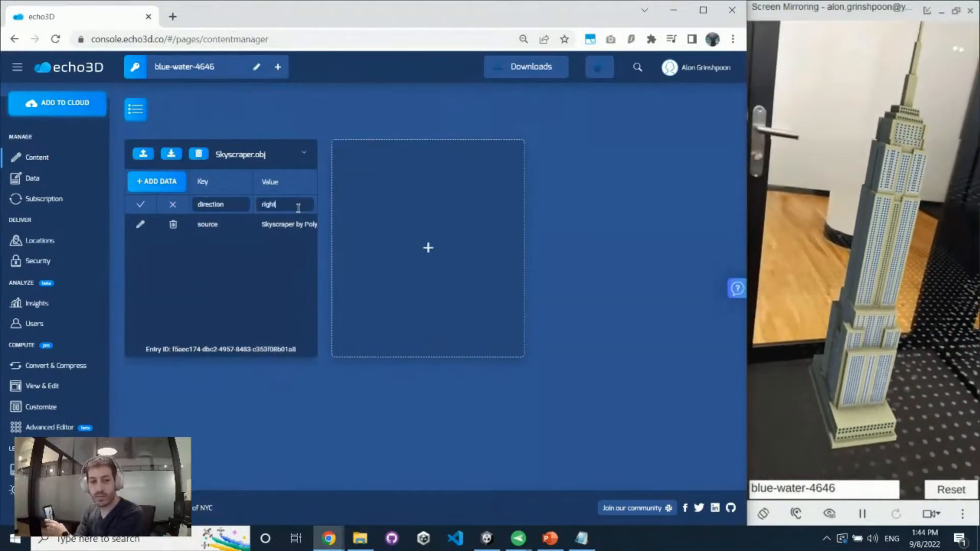
{"action": "key", "text": "Return"}
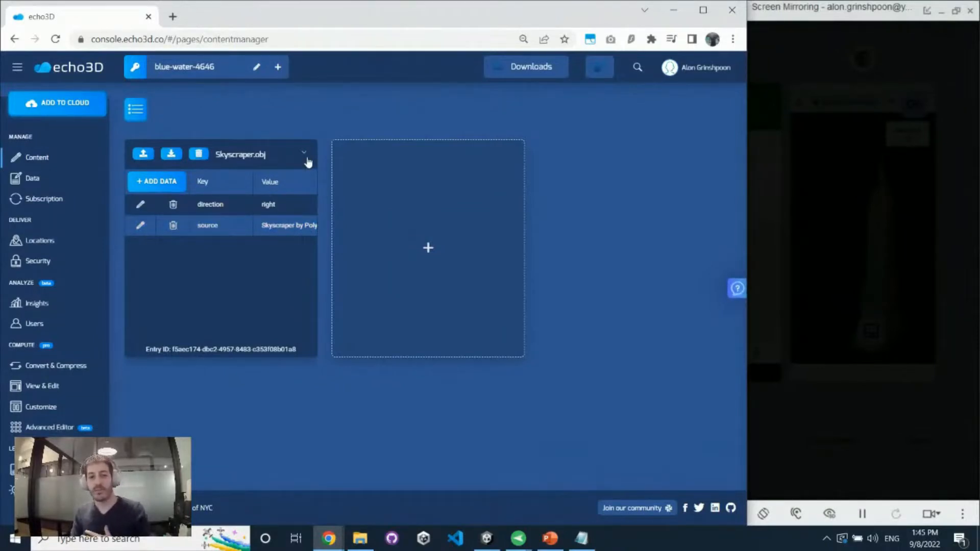
{"action": "left_click", "coordinate": [306, 158]}
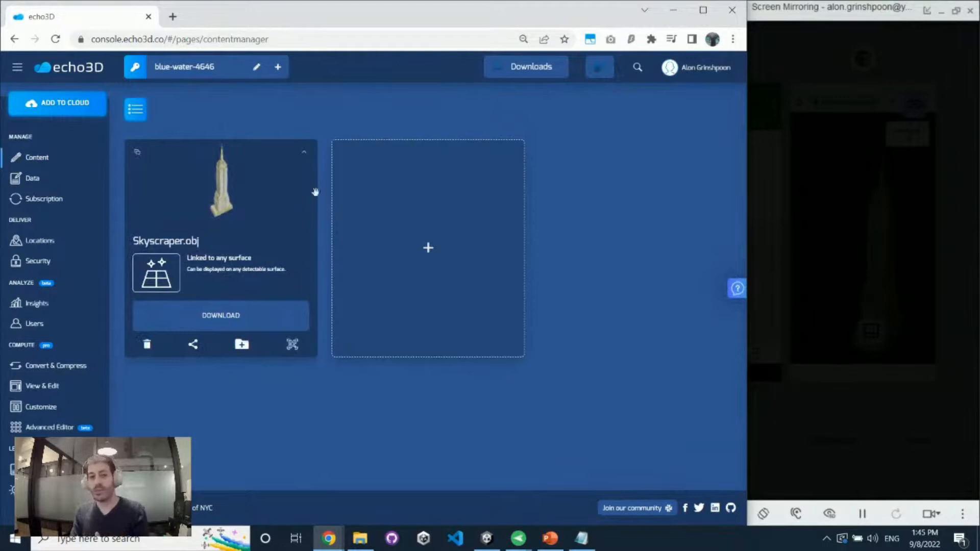
{"action": "left_click", "coordinate": [305, 154]}
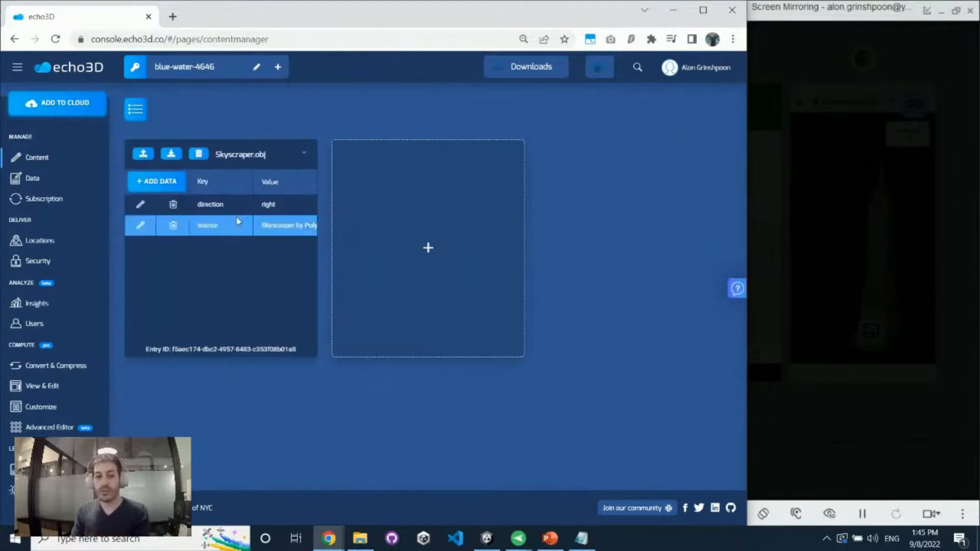
{"action": "left_click", "coordinate": [303, 153]}
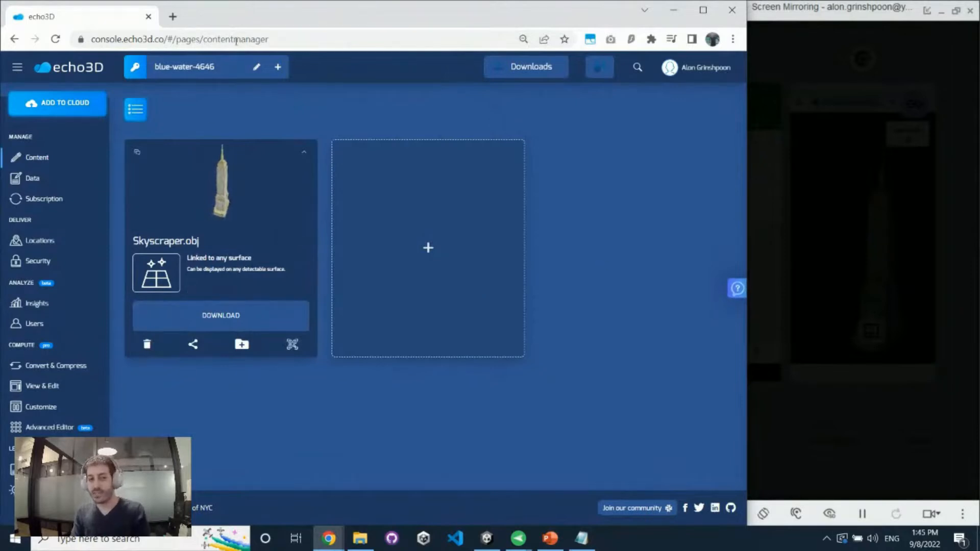
Load the copied api.echo3d.co query in a new tab, review the Skyscraper.obj output, then close it.
{"action": "left_click", "coordinate": [173, 16]}
{"action": "key", "text": "Return"}
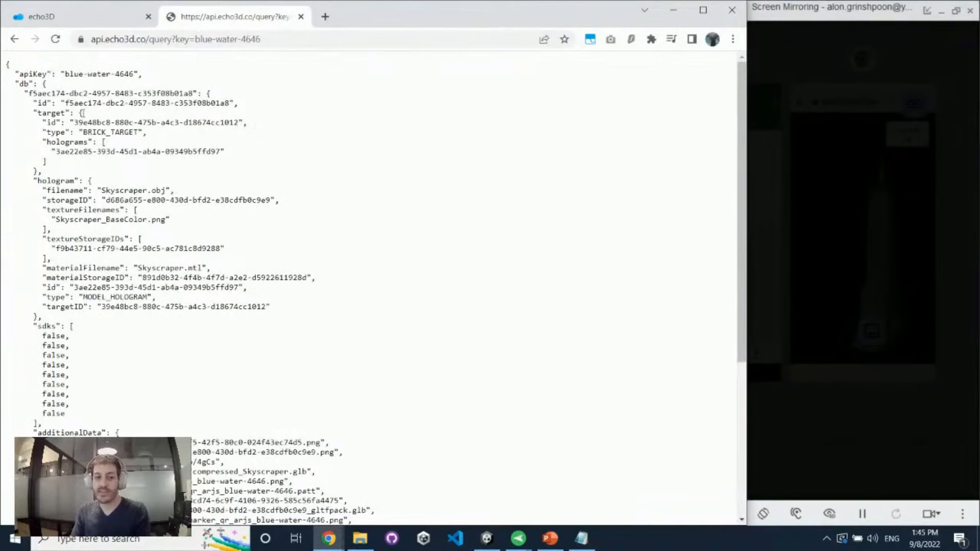
{"action": "scroll", "coordinate": [84, 124], "scroll_direction": "down", "scroll_amount": 5}
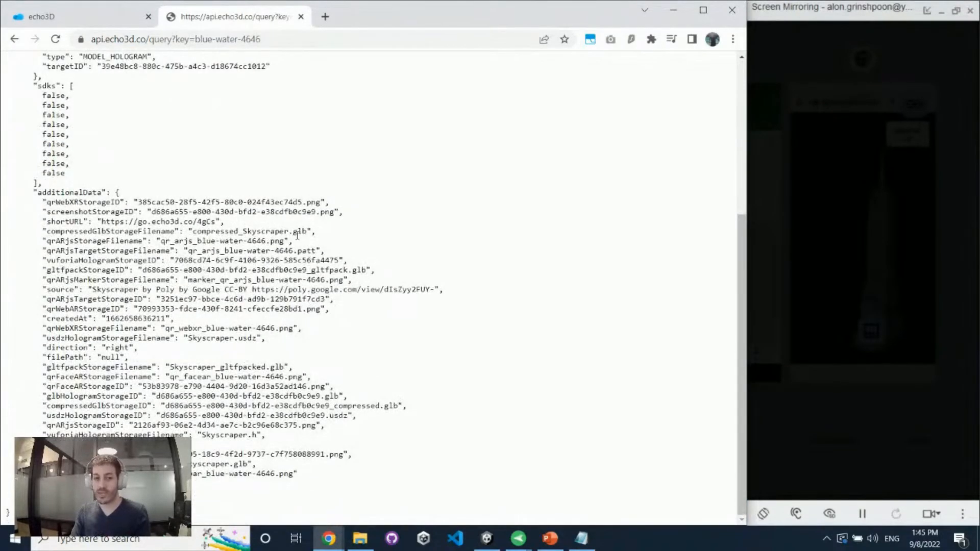
{"action": "left_click", "coordinate": [300, 16]}
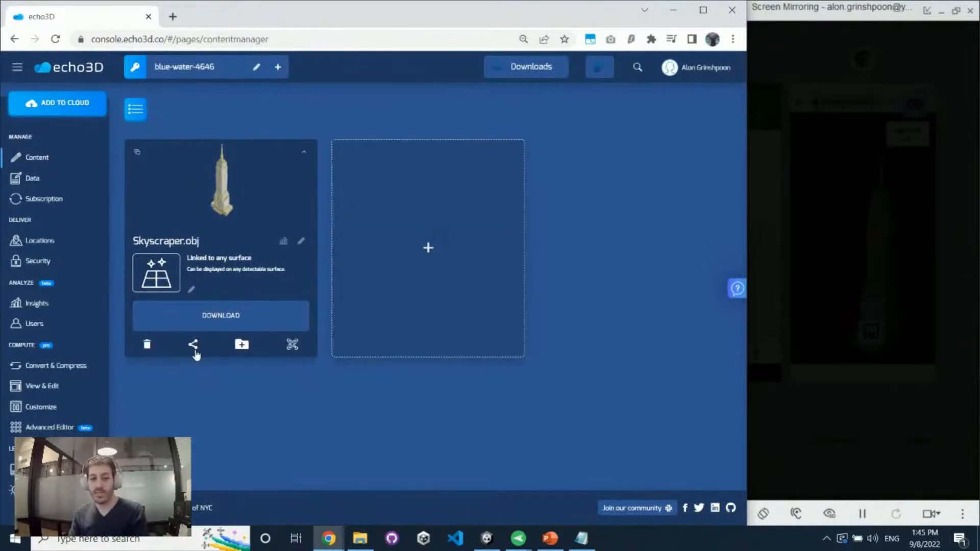
Copy a share link for Skyscraper.obj, dismiss the link dialog, and go to the Data page.
{"action": "left_click", "coordinate": [193, 345]}
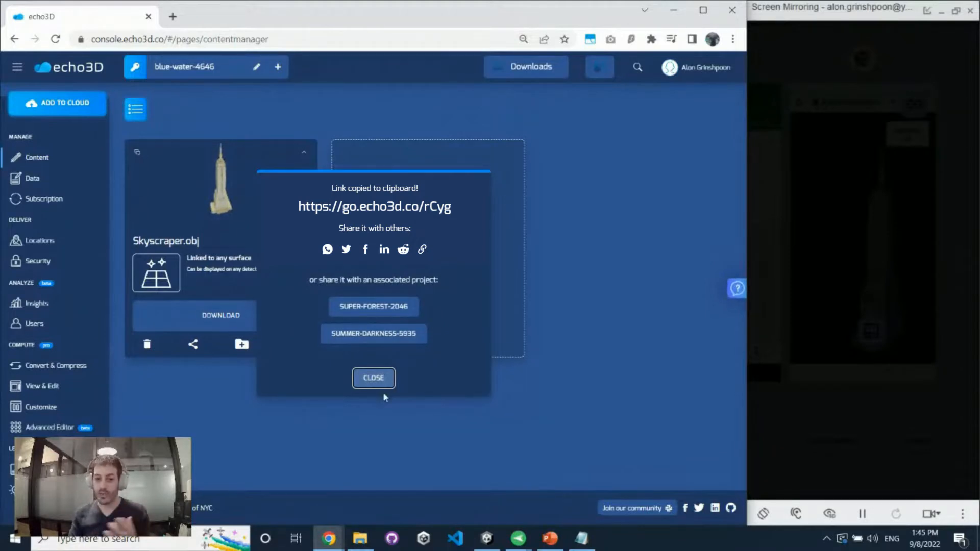
{"action": "left_click", "coordinate": [387, 380]}
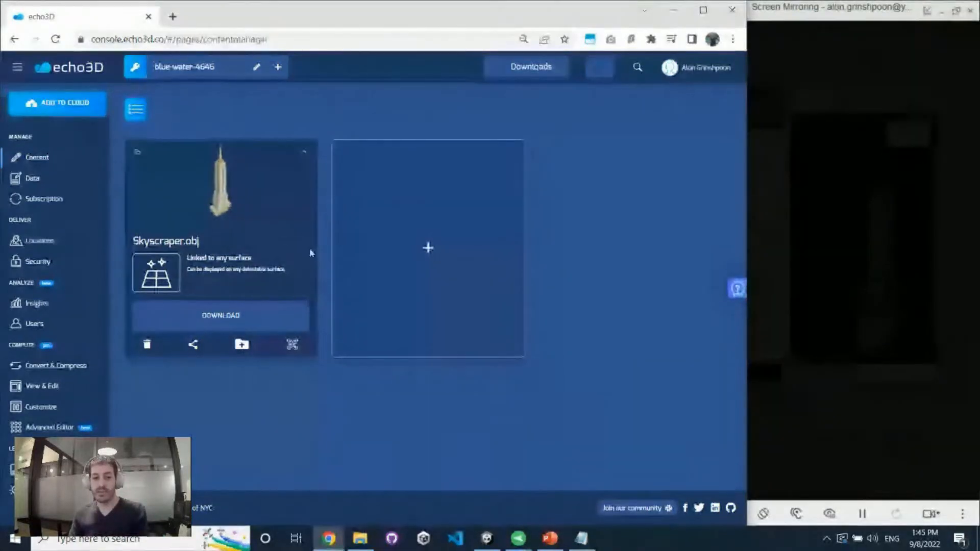
{"action": "left_click", "coordinate": [37, 184]}
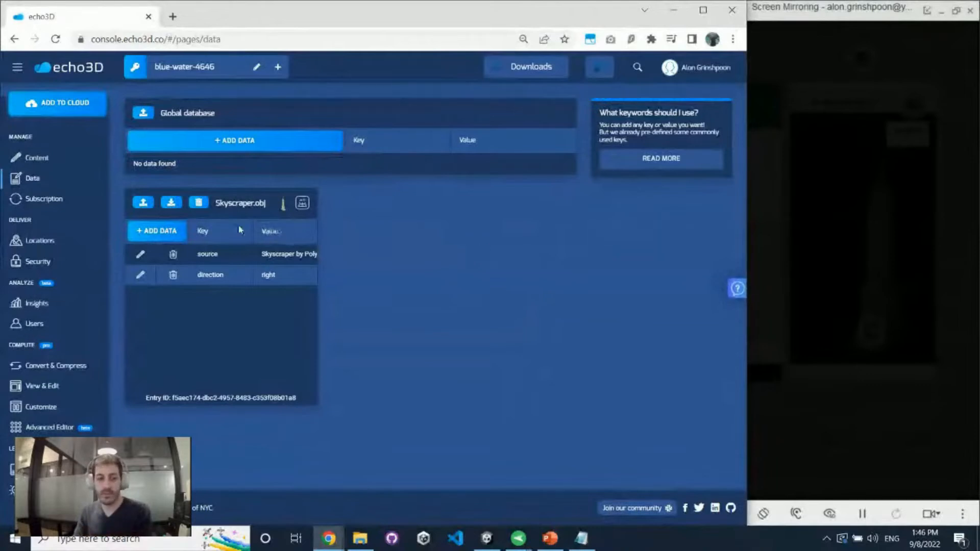
Review the Subscription plan usage and the server Locations page.
{"action": "left_click", "coordinate": [68, 208]}
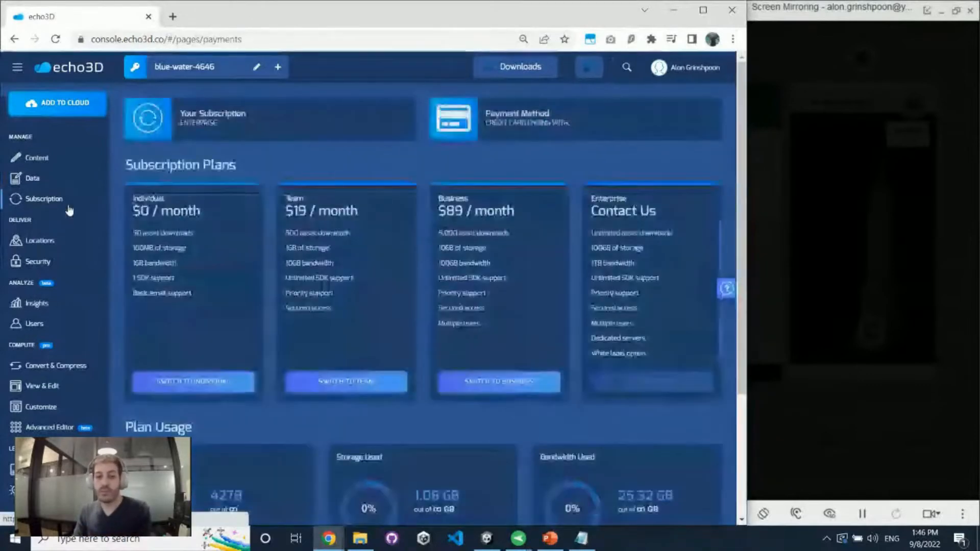
{"action": "scroll", "coordinate": [308, 366], "scroll_direction": "down", "scroll_amount": 3}
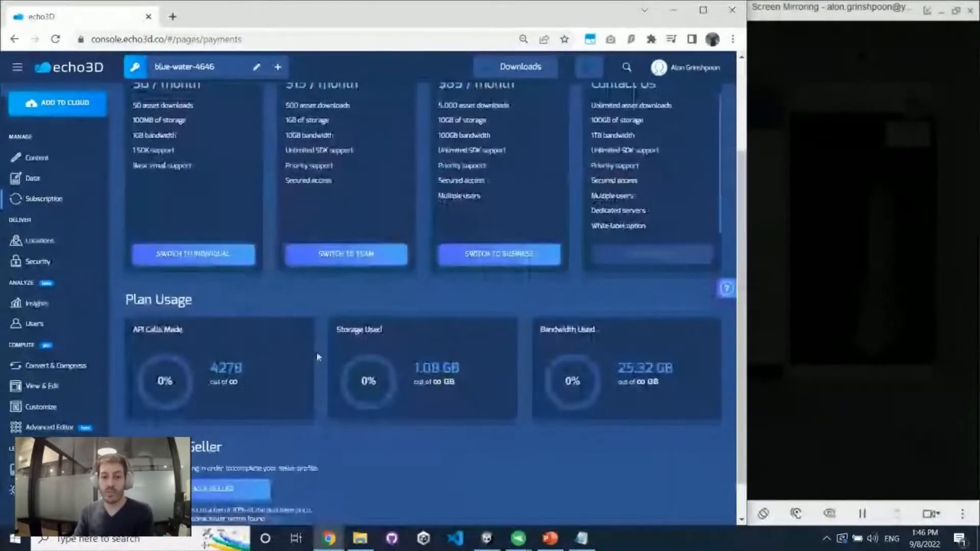
{"action": "scroll", "coordinate": [322, 351], "scroll_direction": "up", "scroll_amount": 5}
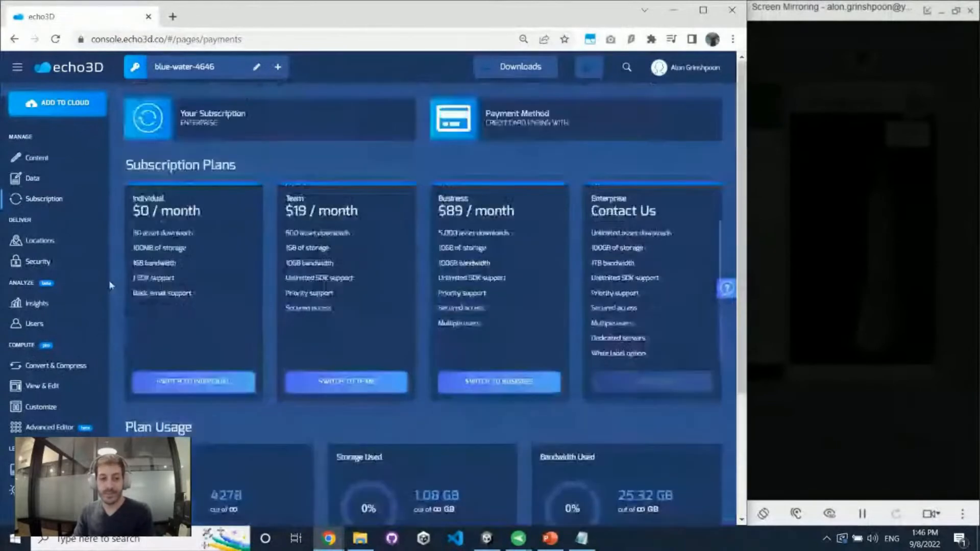
{"action": "left_click", "coordinate": [82, 244]}
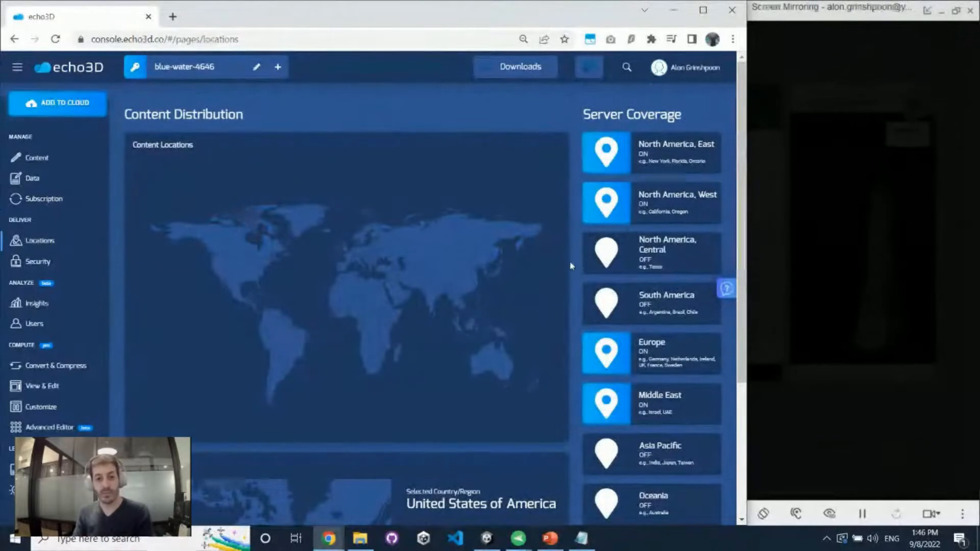
{"action": "scroll", "coordinate": [574, 258], "scroll_direction": "down", "scroll_amount": 2}
{"action": "scroll", "coordinate": [574, 254], "scroll_direction": "down", "scroll_amount": 2}
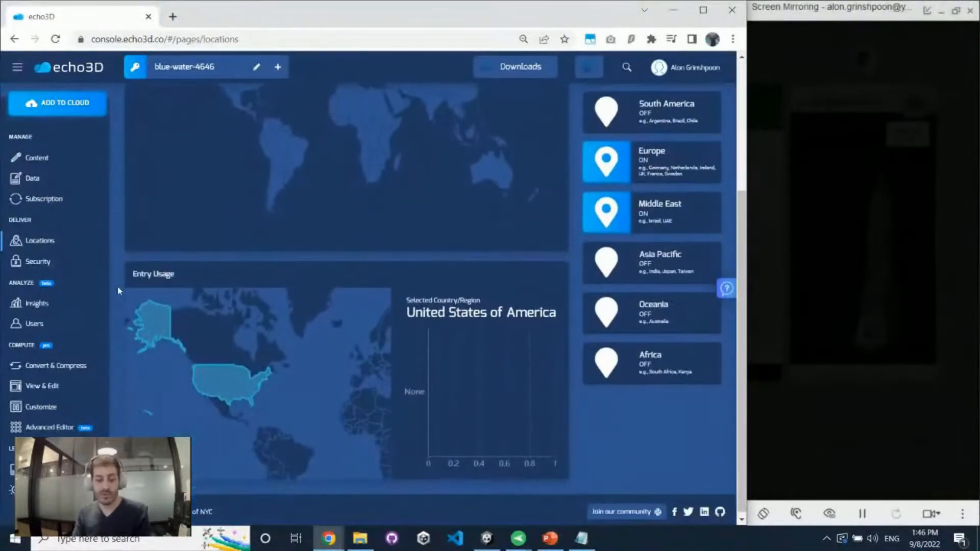
Scroll through the project's Security settings, then go to the Insights usage page.
{"action": "left_click", "coordinate": [56, 269]}
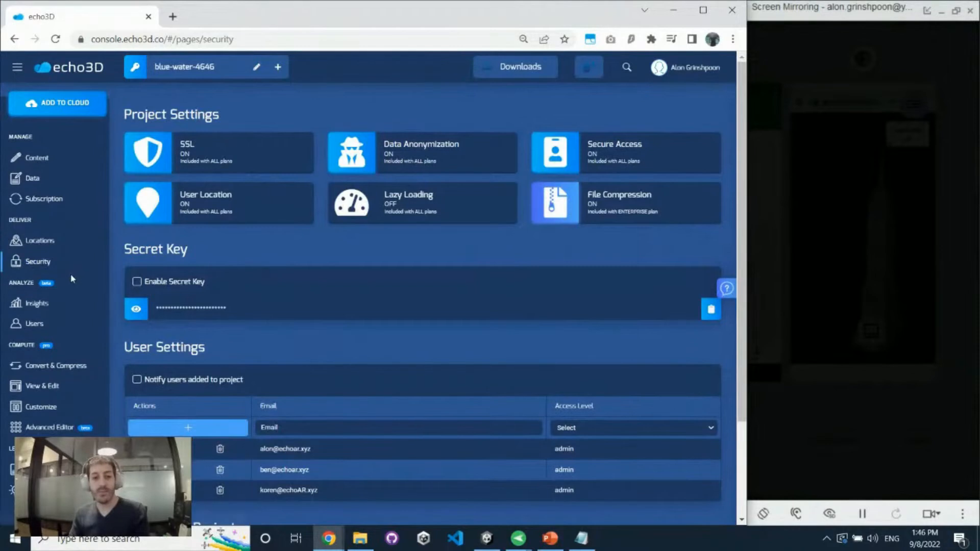
{"action": "scroll", "coordinate": [283, 250], "scroll_direction": "down", "scroll_amount": 1}
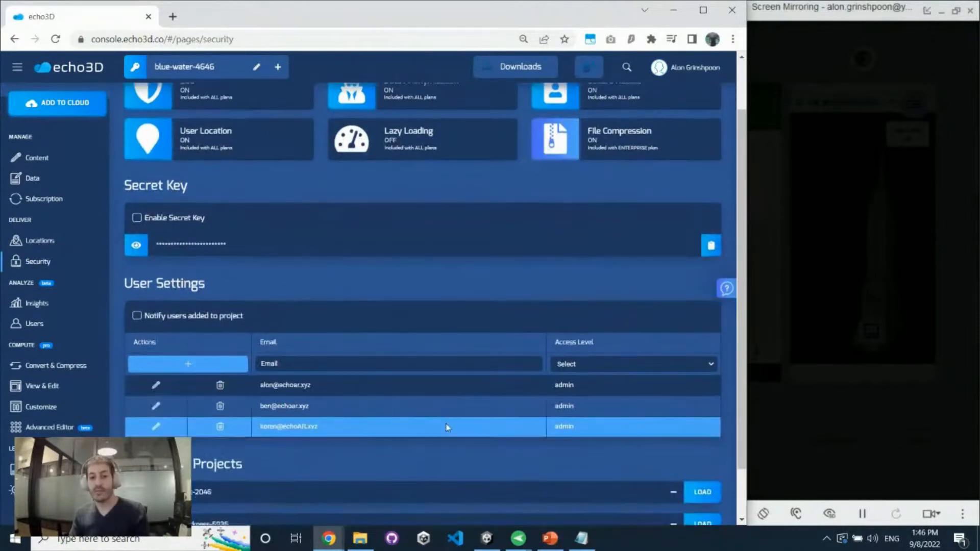
{"action": "scroll", "coordinate": [455, 397], "scroll_direction": "down", "scroll_amount": 1}
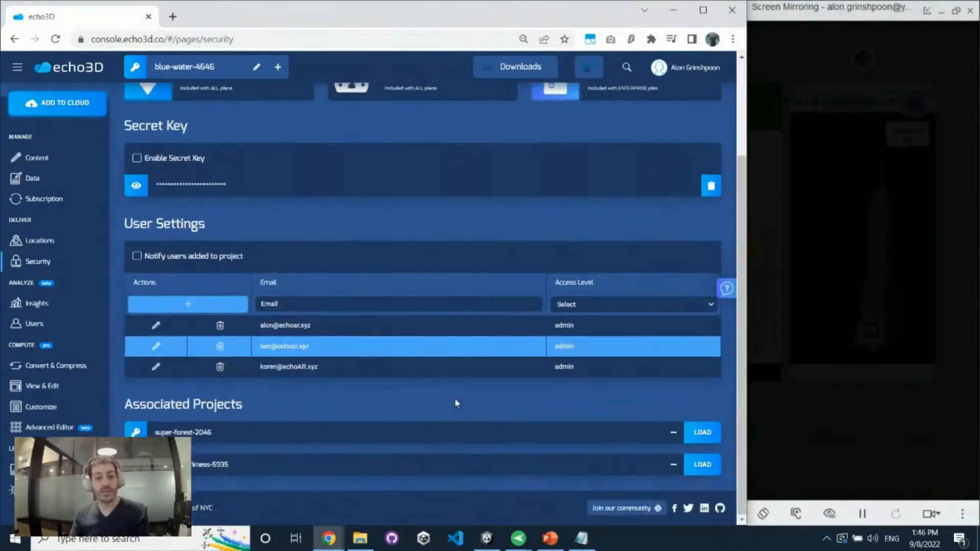
{"action": "scroll", "coordinate": [411, 446], "scroll_direction": "up", "scroll_amount": 2}
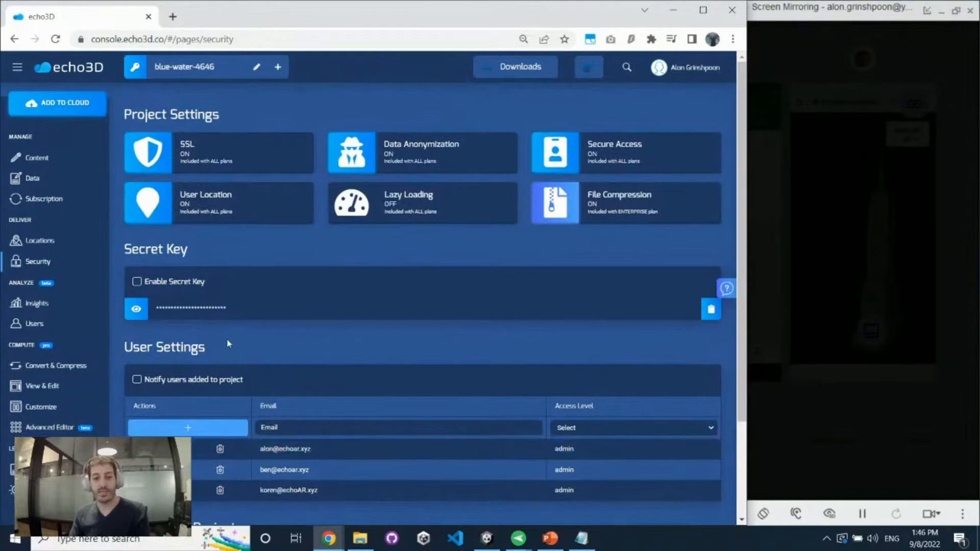
{"action": "left_click", "coordinate": [56, 306]}
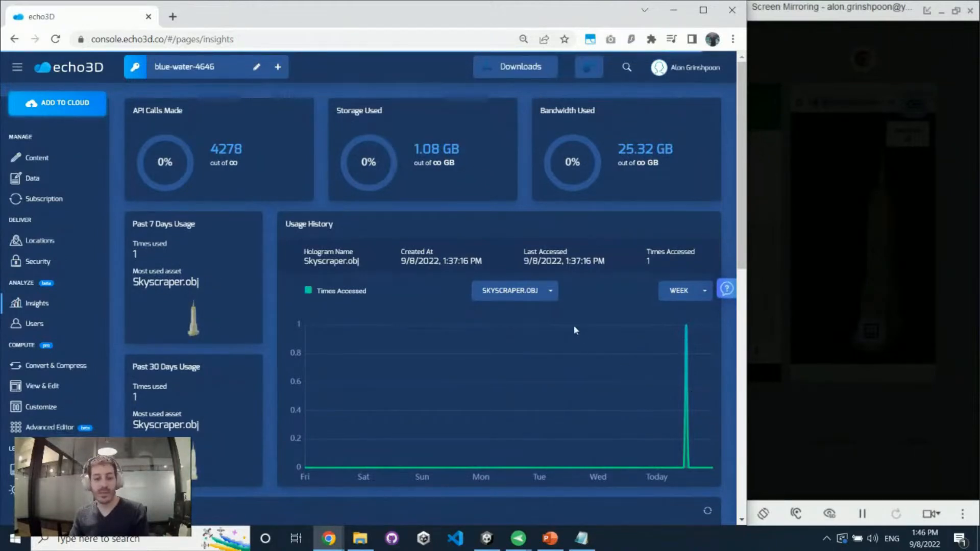
Scroll the Insights usage and history, check the Users map, then go to Convert & Compress.
{"action": "scroll", "coordinate": [566, 319], "scroll_direction": "down", "scroll_amount": 3}
{"action": "scroll", "coordinate": [465, 280], "scroll_direction": "down", "scroll_amount": 1}
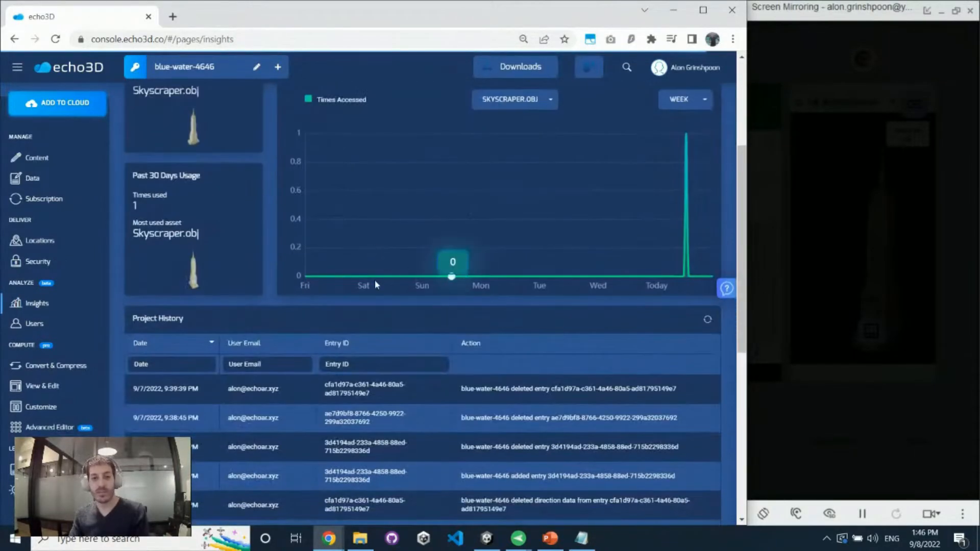
{"action": "scroll", "coordinate": [369, 277], "scroll_direction": "down", "scroll_amount": 4}
{"action": "scroll", "coordinate": [369, 276], "scroll_direction": "up", "scroll_amount": 8}
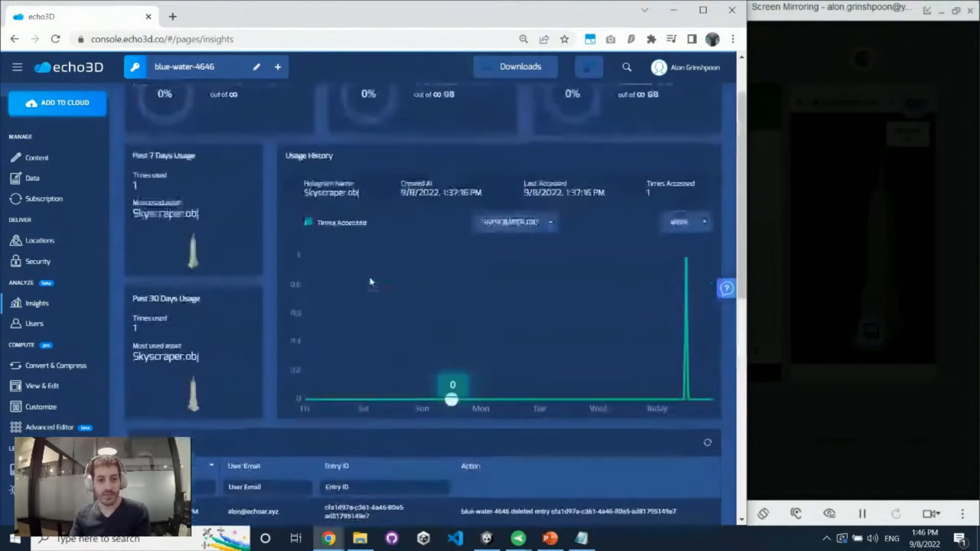
{"action": "left_click", "coordinate": [92, 322]}
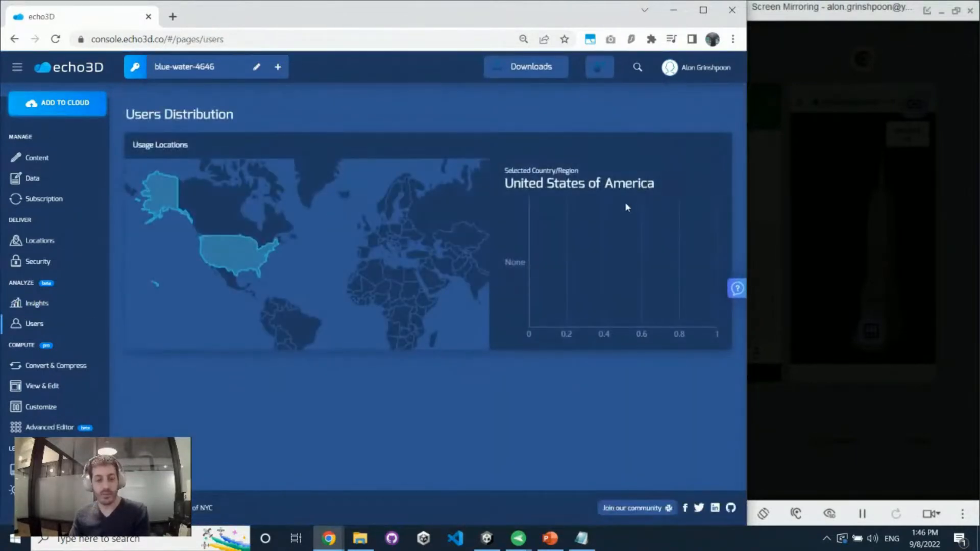
{"action": "left_click", "coordinate": [85, 372]}
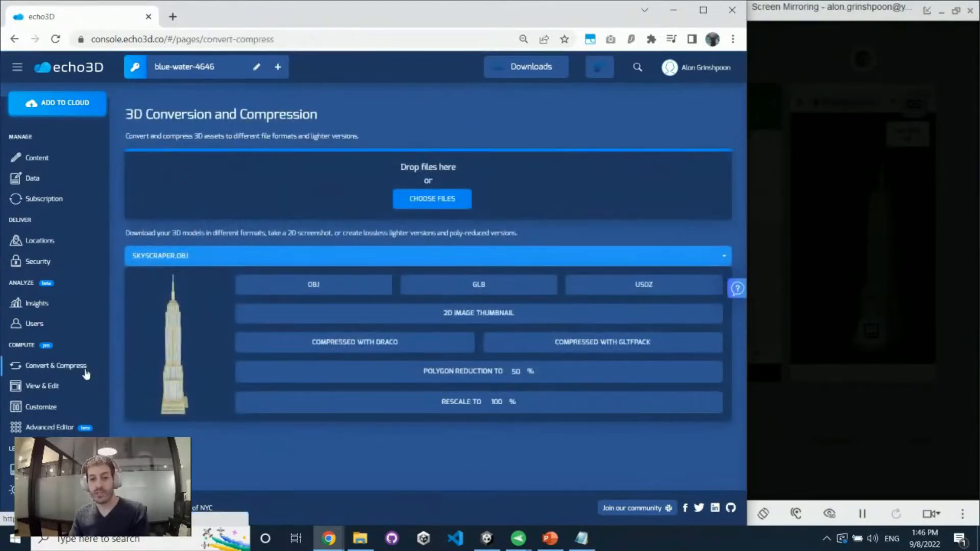
Rotate the skyscraper preview, lower Polygon Reduction from 50% to 39%, then go to View & Edit.
{"action": "left_click_drag", "start_coordinate": [192, 346], "coordinate": [203, 344]}
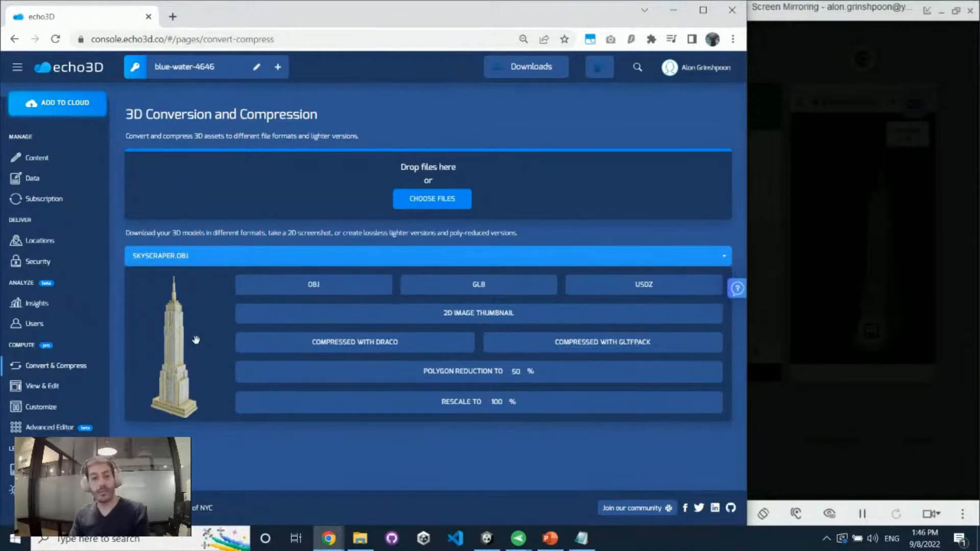
{"action": "left_click_drag", "start_coordinate": [193, 341], "coordinate": [171, 347]}
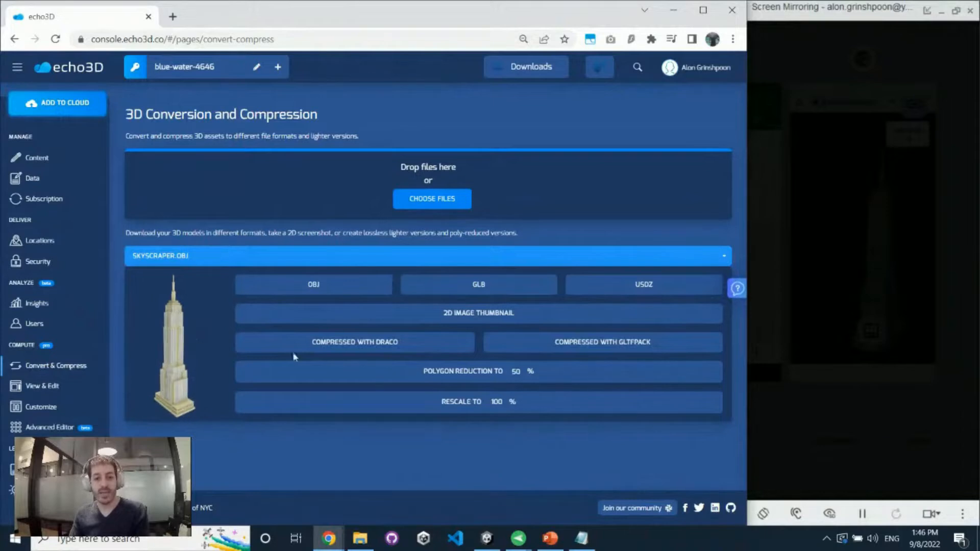
{"action": "left_click", "coordinate": [523, 376]}
{"action": "left_click", "coordinate": [523, 377]}
{"action": "left_click", "coordinate": [523, 376]}
{"action": "left_click", "coordinate": [523, 376]}
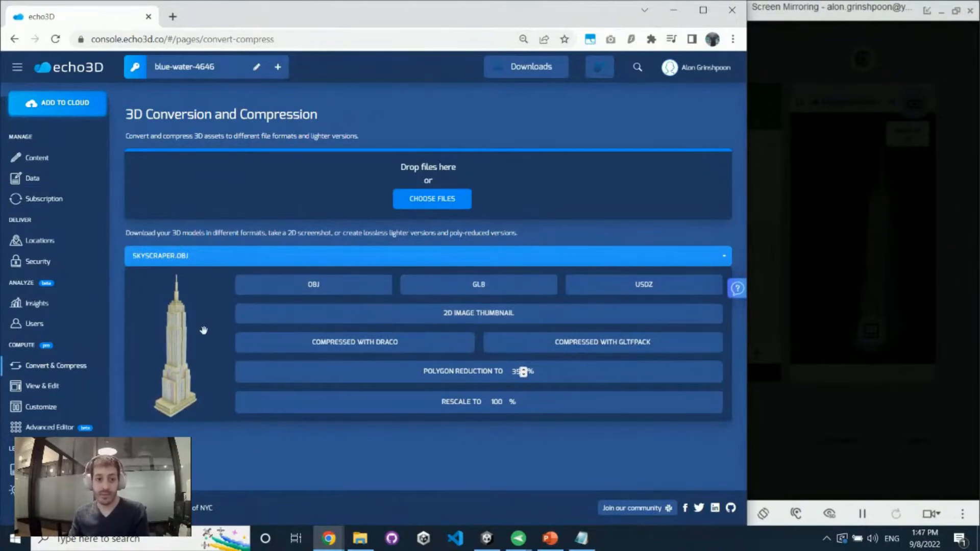
{"action": "left_click", "coordinate": [80, 391]}
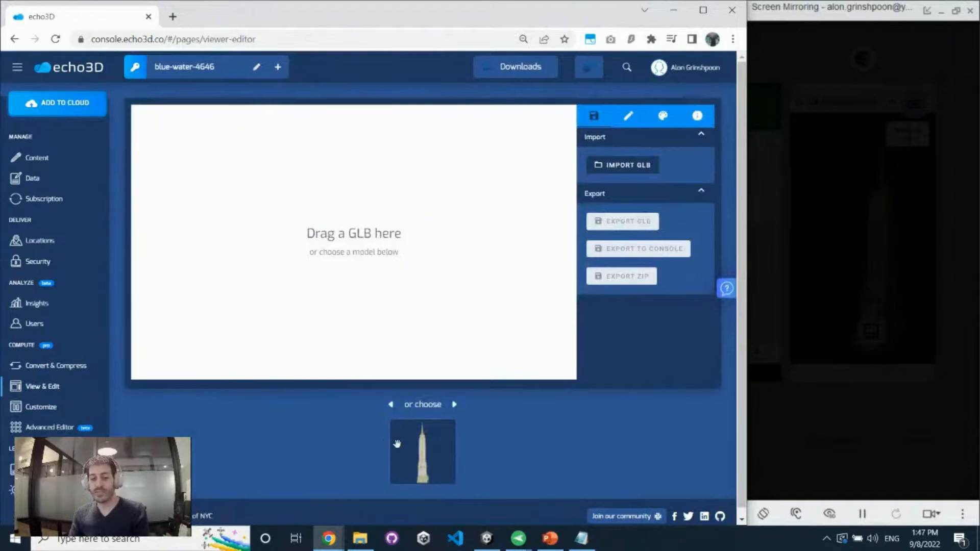
Load the Skyscraper model into the viewer-editor and orbit it to angled views.
{"action": "left_click", "coordinate": [397, 444]}
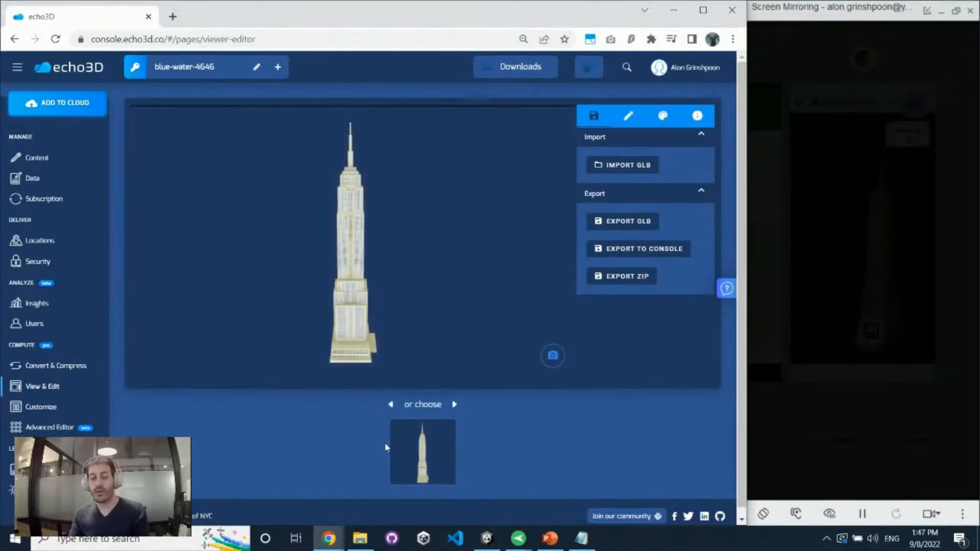
{"action": "left_click_drag", "start_coordinate": [359, 244], "coordinate": [398, 240]}
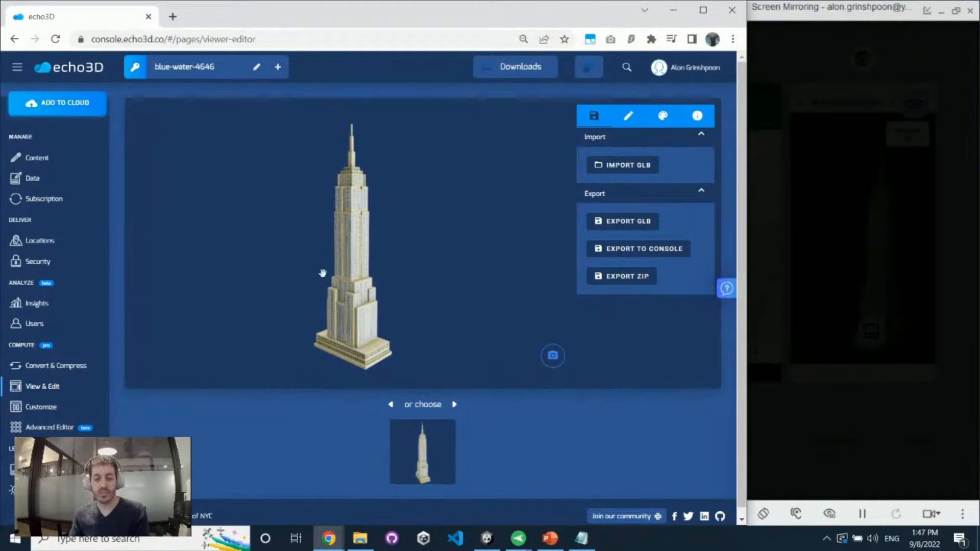
{"action": "mouse_move", "coordinate": [353, 295]}
{"action": "left_mouse_down"}
{"action": "mouse_move", "coordinate": [396, 213]}
{"action": "mouse_move", "coordinate": [354, 291]}
{"action": "left_mouse_up"}
Set the skyscraper material's Base Color to red, then go to the WebAR Customizer.
{"action": "left_click", "coordinate": [629, 124]}
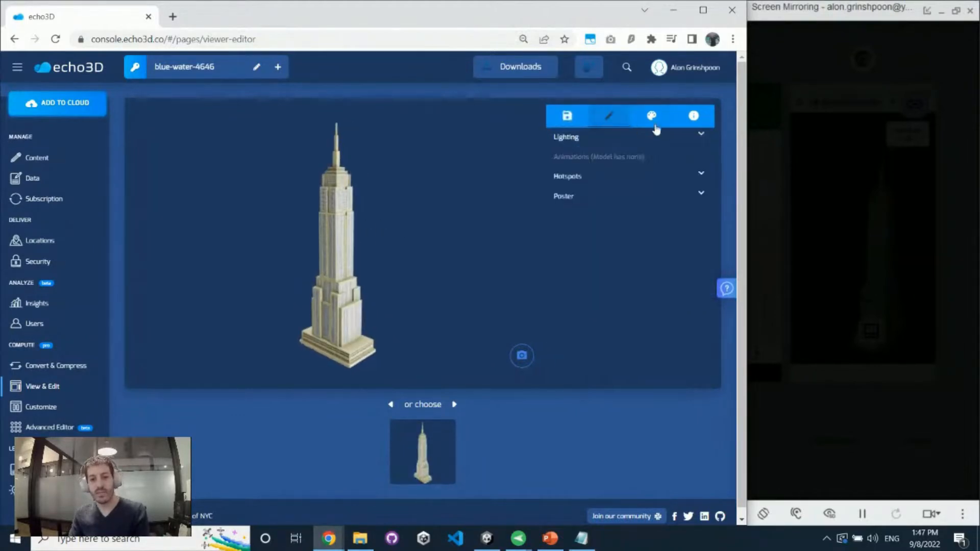
{"action": "left_click", "coordinate": [658, 124]}
{"action": "left_click", "coordinate": [646, 167]}
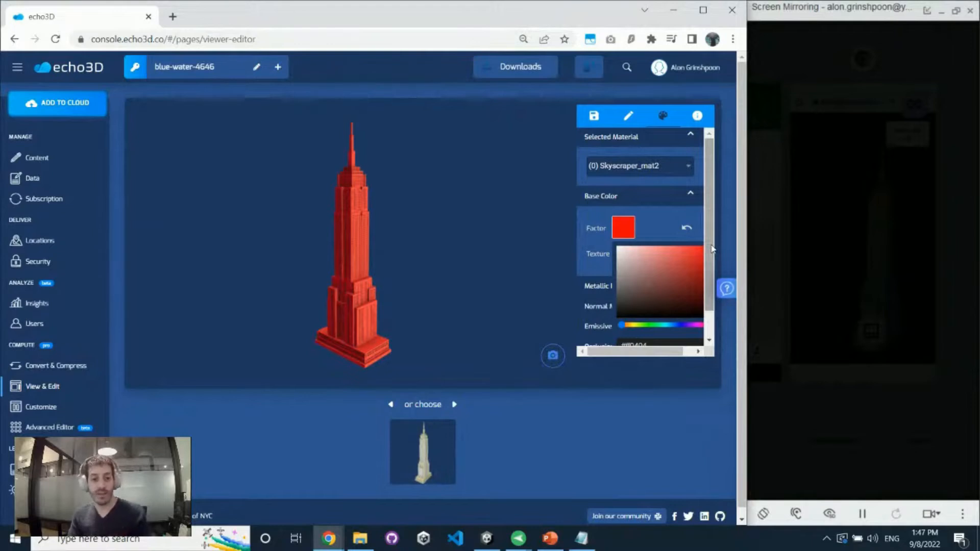
{"action": "left_click", "coordinate": [82, 406]}
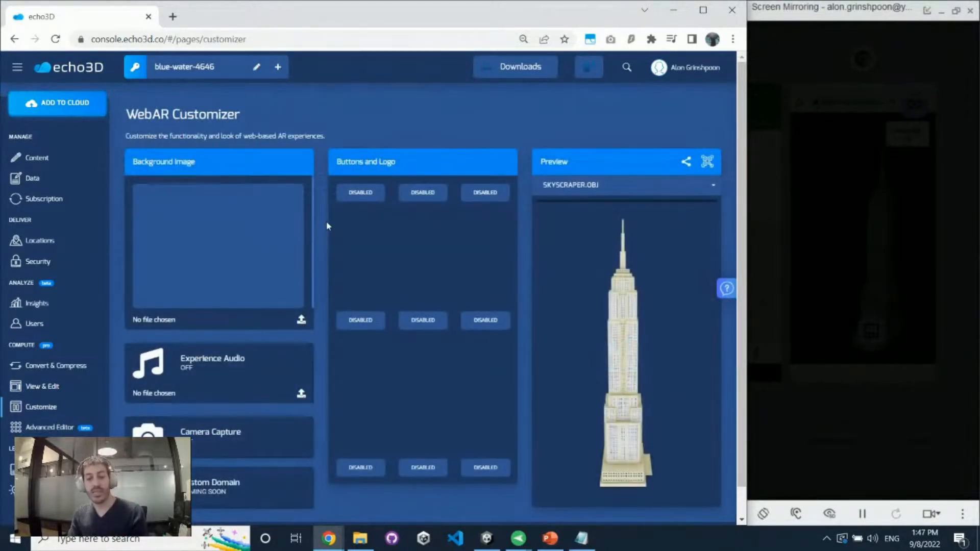
{"action": "mouse_move", "coordinate": [583, 303]}
{"action": "left_mouse_down"}
{"action": "mouse_move", "coordinate": [628, 310]}
{"action": "mouse_move", "coordinate": [600, 297]}
{"action": "left_mouse_up"}
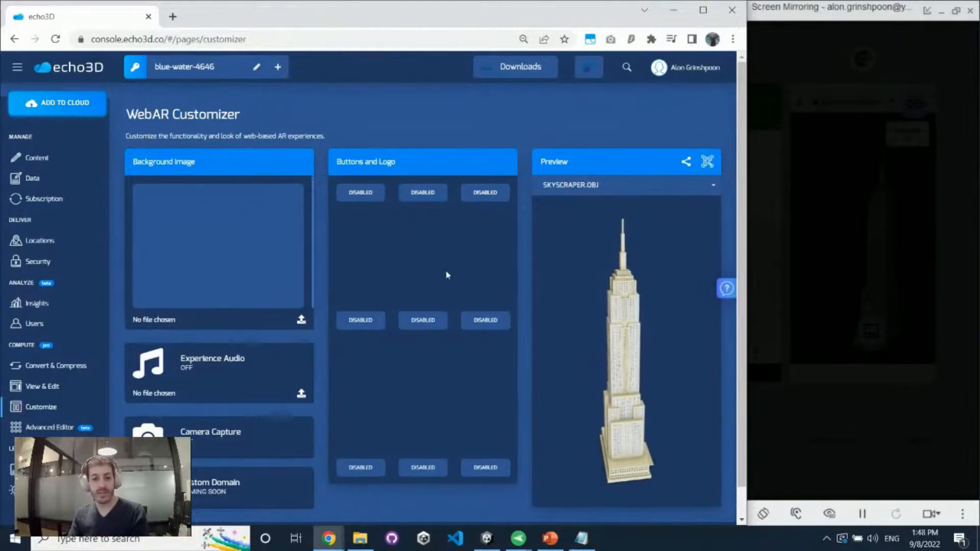
{"action": "left_click", "coordinate": [369, 199]}
{"action": "left_click", "coordinate": [361, 226]}
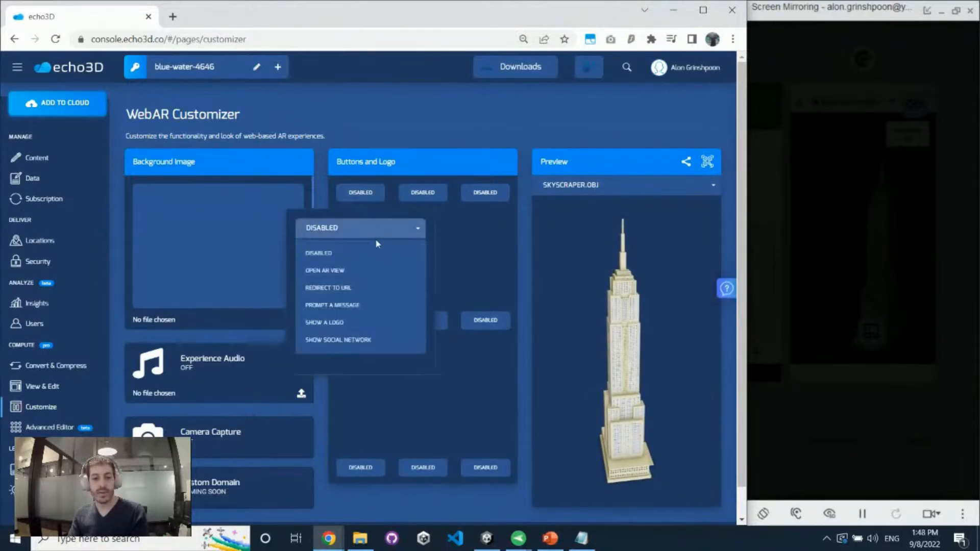
{"action": "left_click", "coordinate": [382, 286]}
{"action": "type", "text": "BUY NOwww.google.com"}
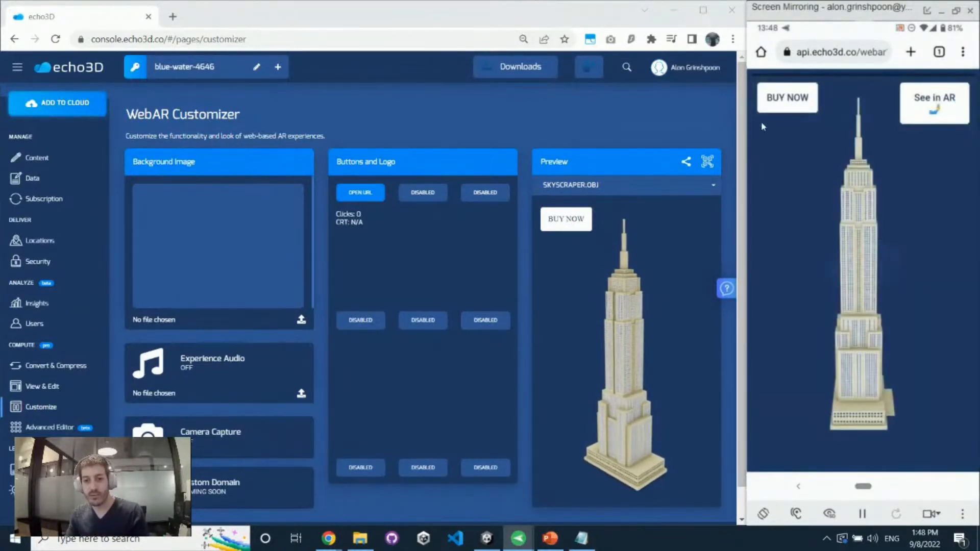
Test the BUY NOW redirect, set that button to DISABLED, then go to the Advanced Editor.
{"action": "left_click", "coordinate": [589, 224]}
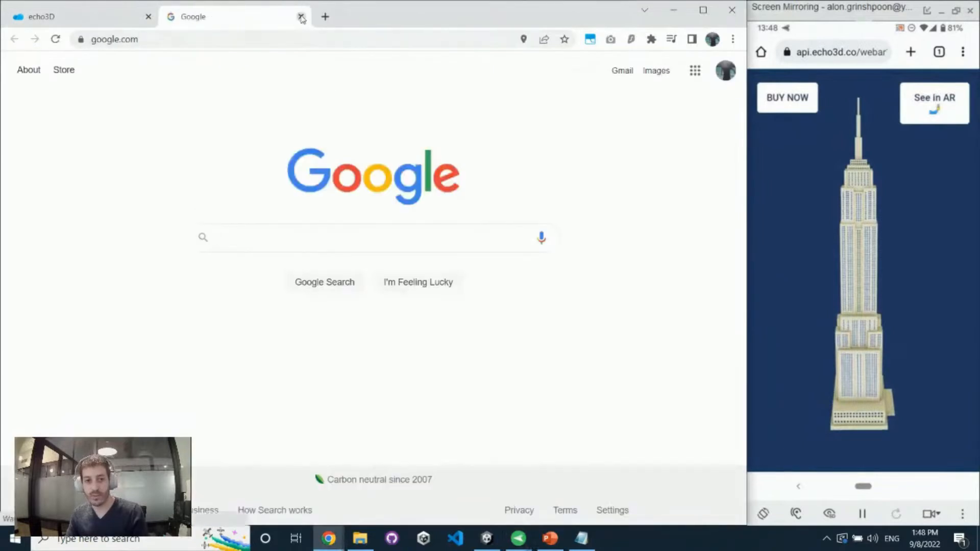
{"action": "left_click", "coordinate": [302, 16]}
{"action": "left_click", "coordinate": [360, 193]}
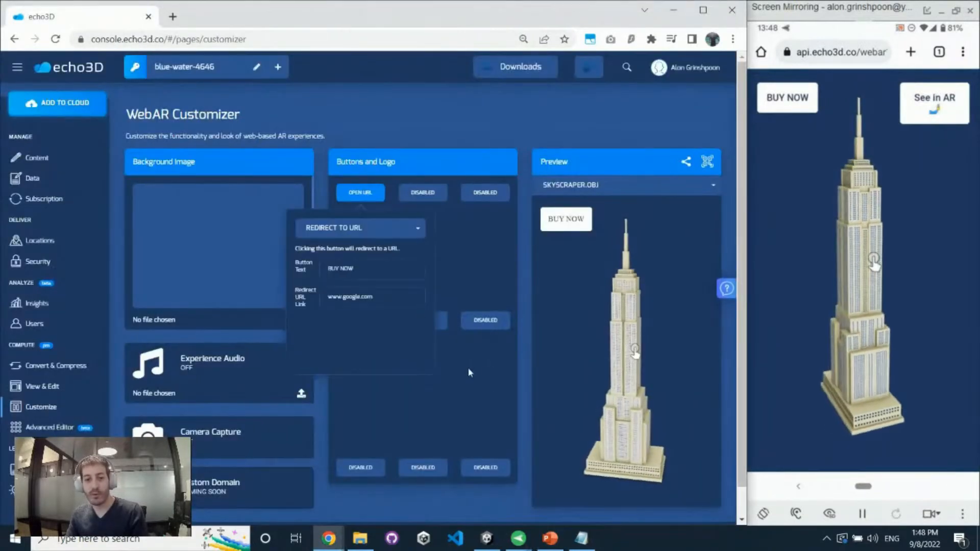
{"action": "left_click", "coordinate": [373, 230]}
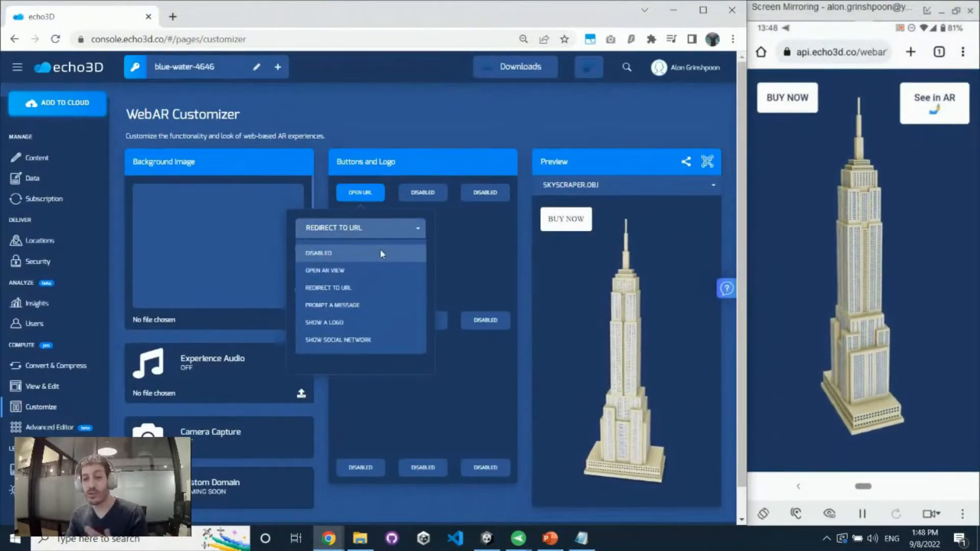
{"action": "left_click", "coordinate": [381, 254]}
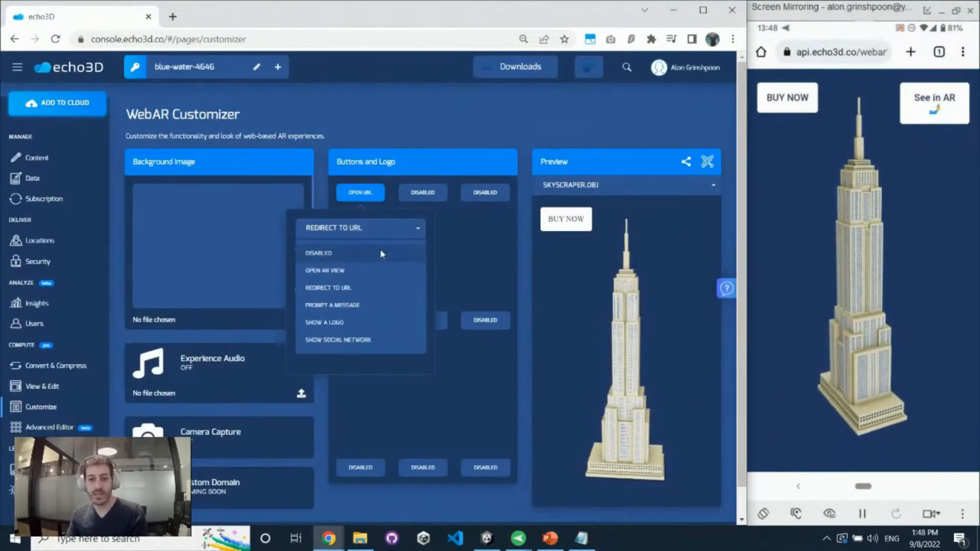
{"action": "left_click", "coordinate": [252, 337]}
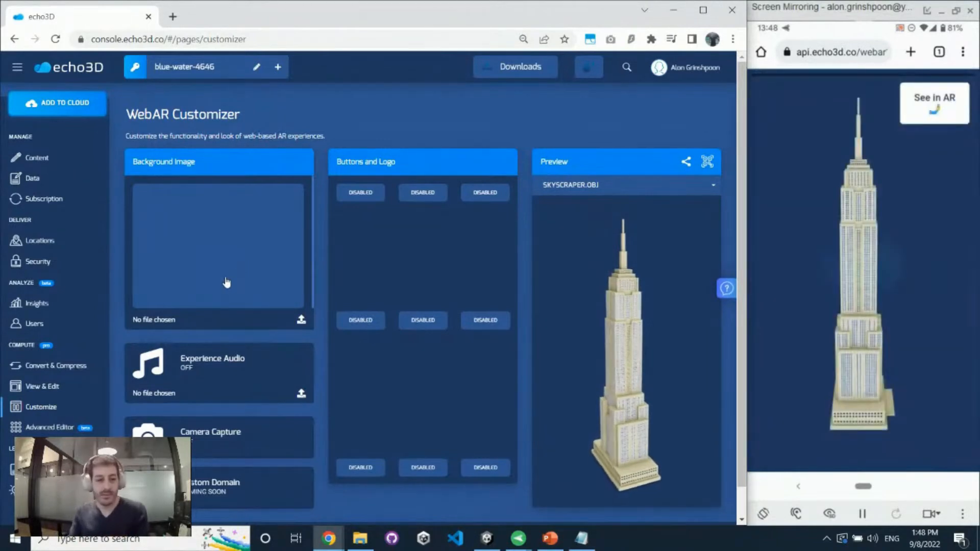
{"action": "left_click", "coordinate": [70, 431]}
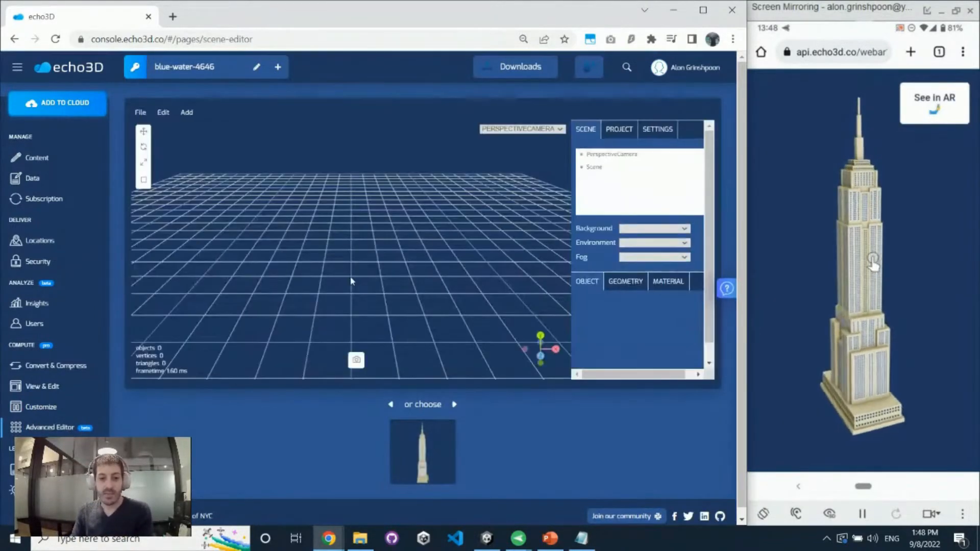
Orbit the Advanced Editor view around the skyscraper and fox, then go to Tutorials.
{"action": "left_click_drag", "start_coordinate": [331, 256], "coordinate": [347, 151]}
{"action": "left_click_drag", "start_coordinate": [453, 240], "coordinate": [420, 219]}
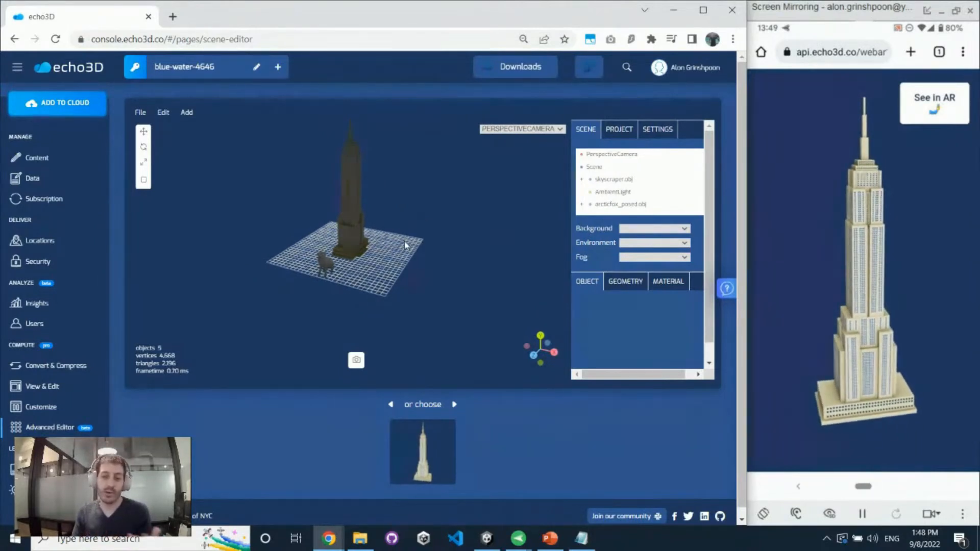
{"action": "left_click_drag", "start_coordinate": [337, 297], "coordinate": [337, 250]}
{"action": "left_click", "coordinate": [40, 469]}
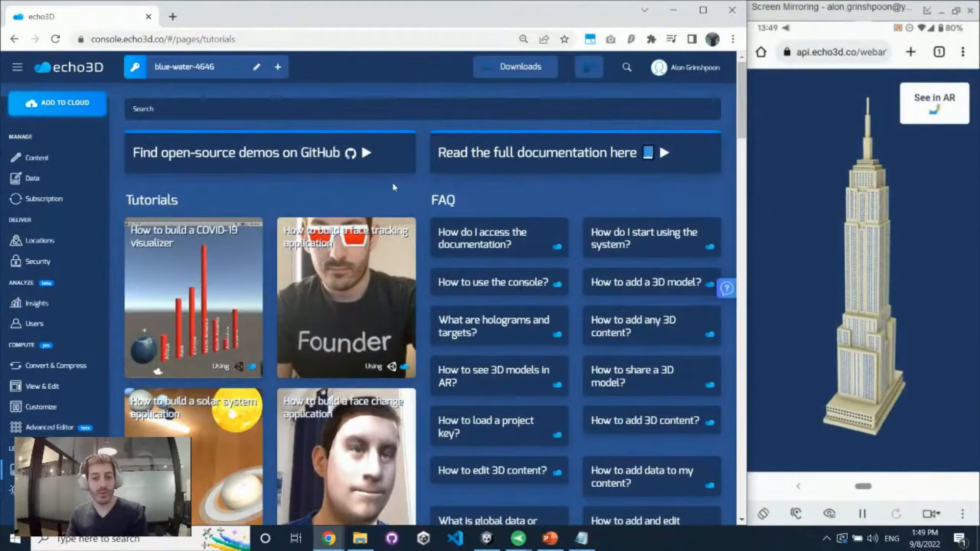
Scroll through the Tutorials page's build guides, GitHub demos, documentation and FAQs to the bottom.
{"action": "scroll", "coordinate": [277, 234], "scroll_direction": "down", "scroll_amount": 2}
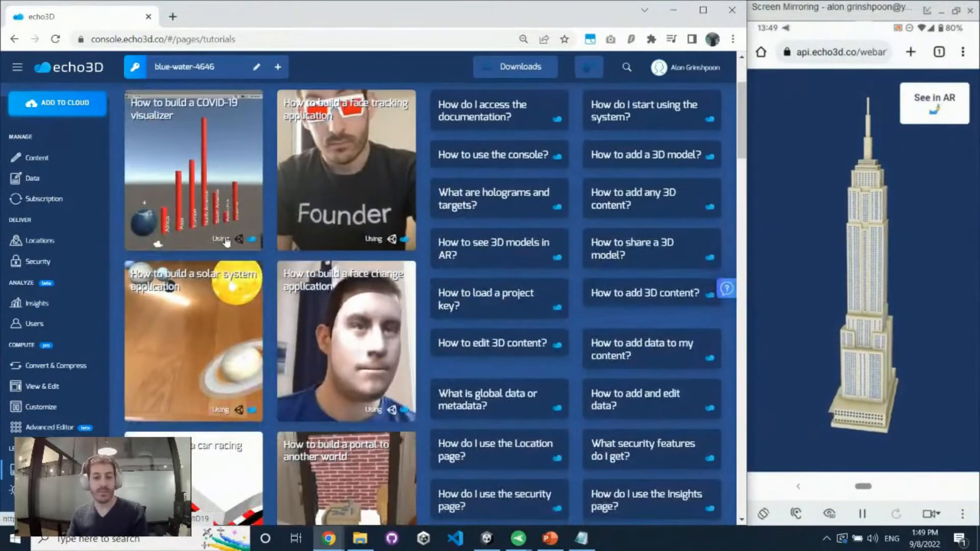
{"action": "scroll", "coordinate": [245, 245], "scroll_direction": "down", "scroll_amount": 1}
{"action": "scroll", "coordinate": [215, 258], "scroll_direction": "down", "scroll_amount": 1}
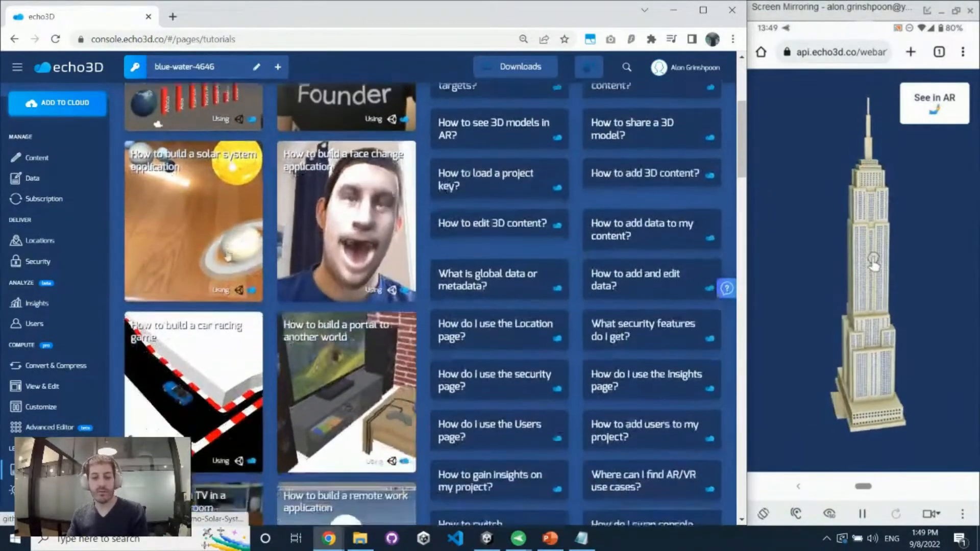
{"action": "scroll", "coordinate": [293, 264], "scroll_direction": "down", "scroll_amount": 3}
{"action": "scroll", "coordinate": [292, 264], "scroll_direction": "down", "scroll_amount": 6}
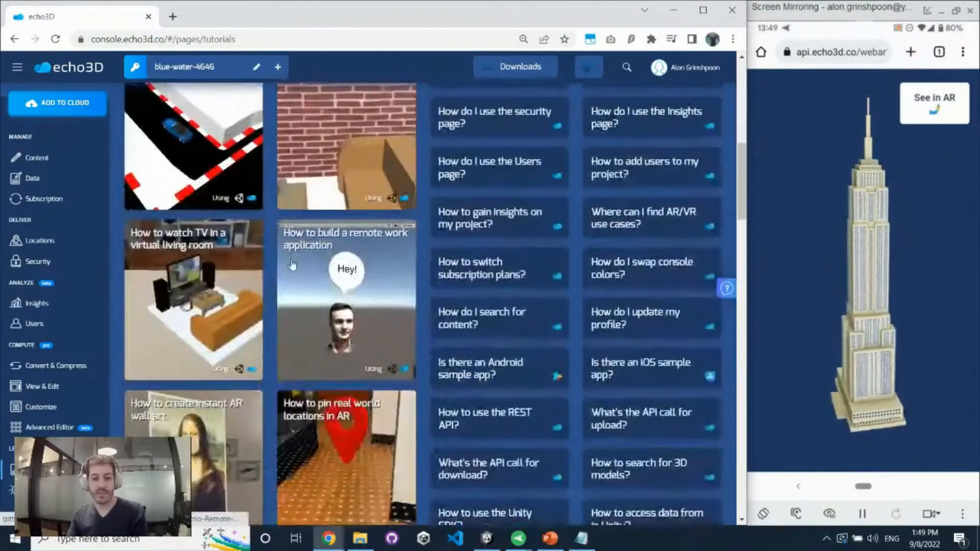
{"action": "scroll", "coordinate": [196, 320], "scroll_direction": "down", "scroll_amount": 3}
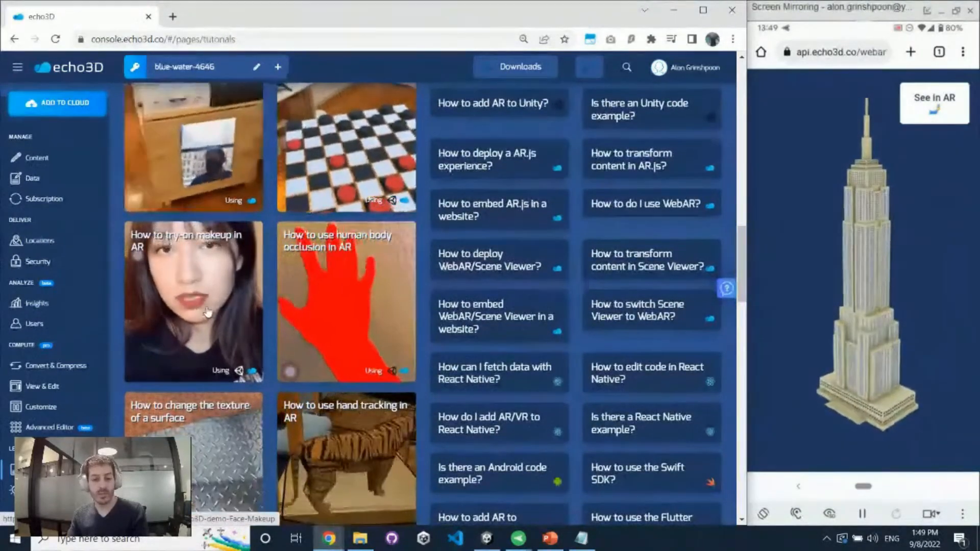
{"action": "scroll", "coordinate": [208, 309], "scroll_direction": "down", "scroll_amount": 7}
{"action": "scroll", "coordinate": [209, 304], "scroll_direction": "down", "scroll_amount": 5}
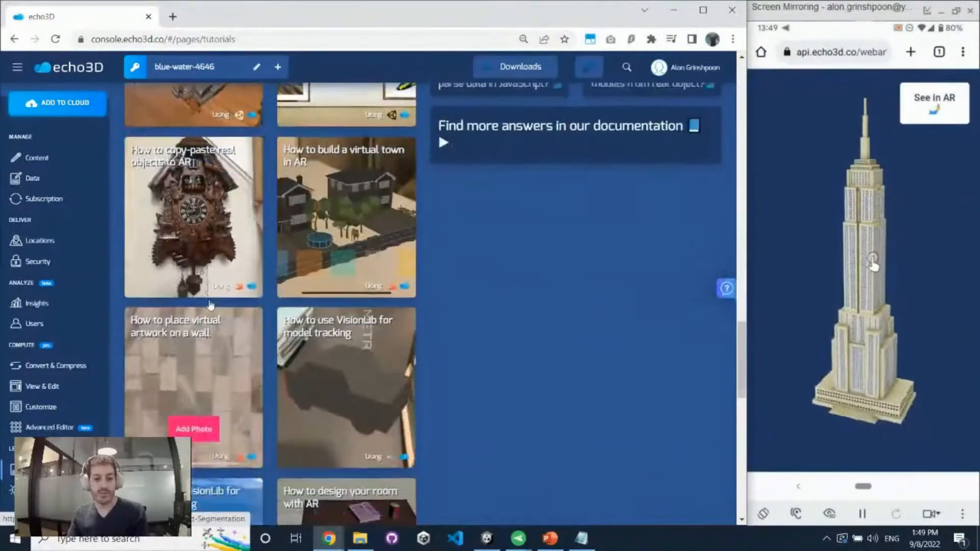
{"action": "scroll", "coordinate": [209, 304], "scroll_direction": "down", "scroll_amount": 2}
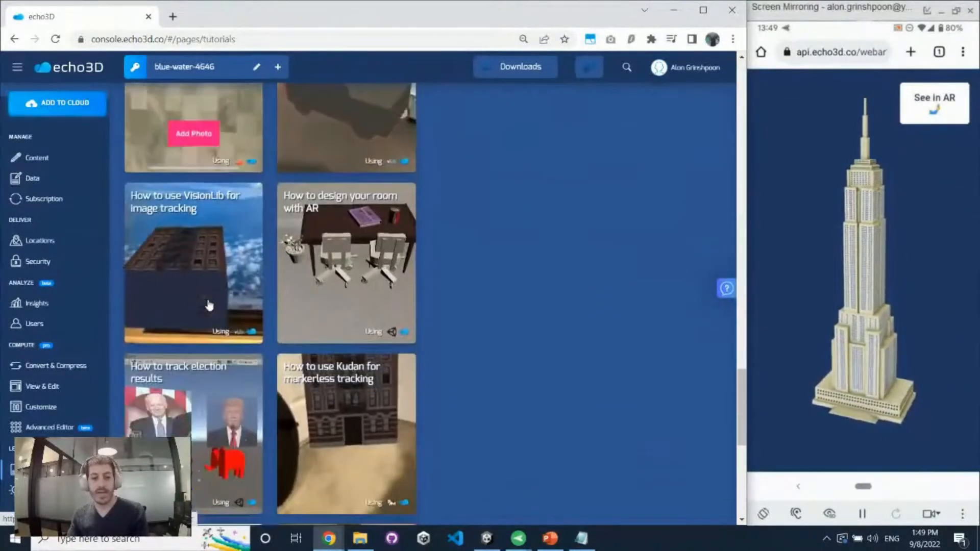
{"action": "scroll", "coordinate": [209, 304], "scroll_direction": "down", "scroll_amount": 3}
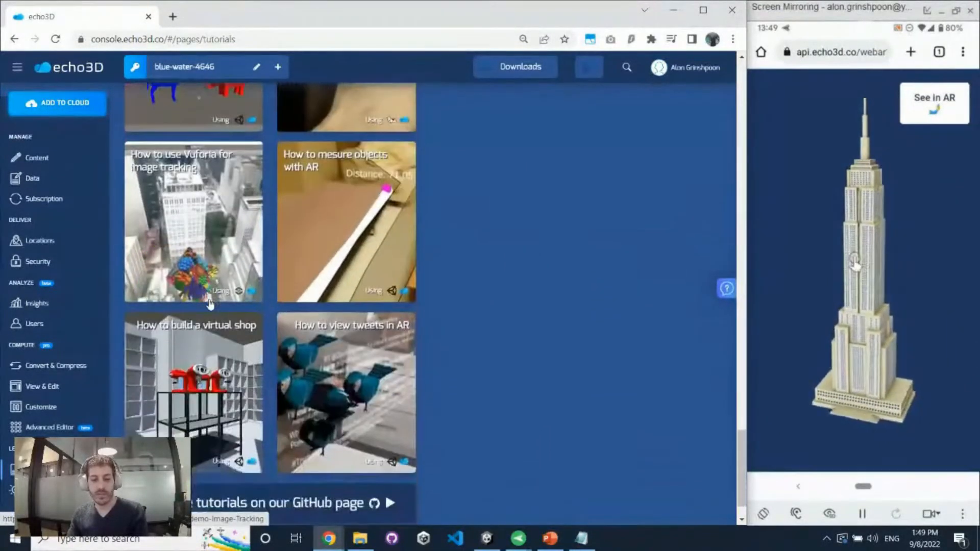
{"action": "scroll", "coordinate": [209, 305], "scroll_direction": "down", "scroll_amount": 1}
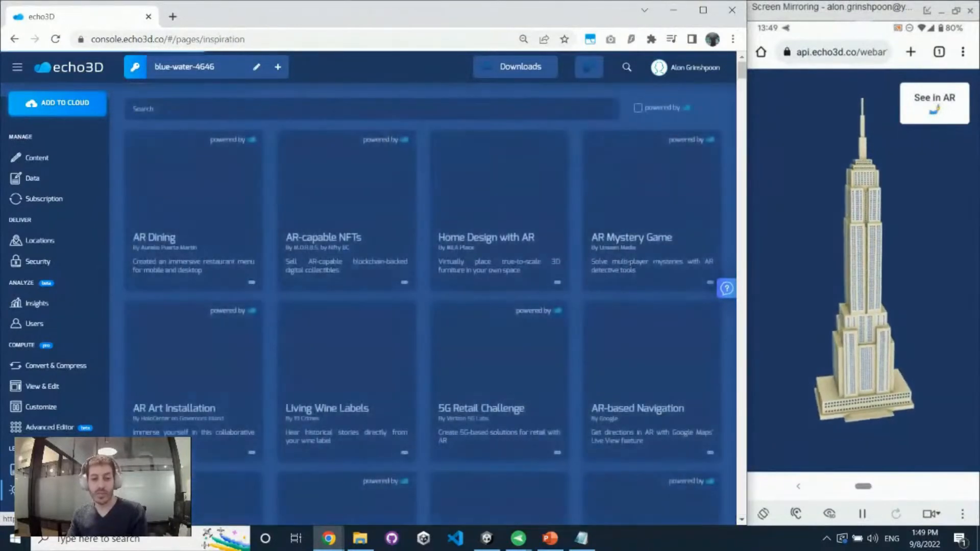
Filter the Inspiration gallery to powered-by projects, scroll through the cards, and return to Content.
{"action": "left_click", "coordinate": [651, 109]}
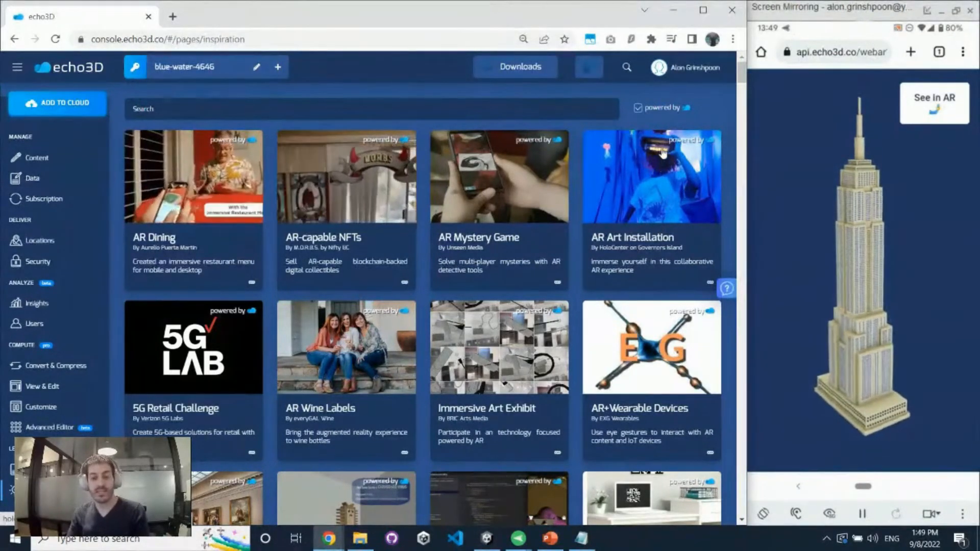
{"action": "scroll", "coordinate": [517, 304], "scroll_direction": "down", "scroll_amount": 3}
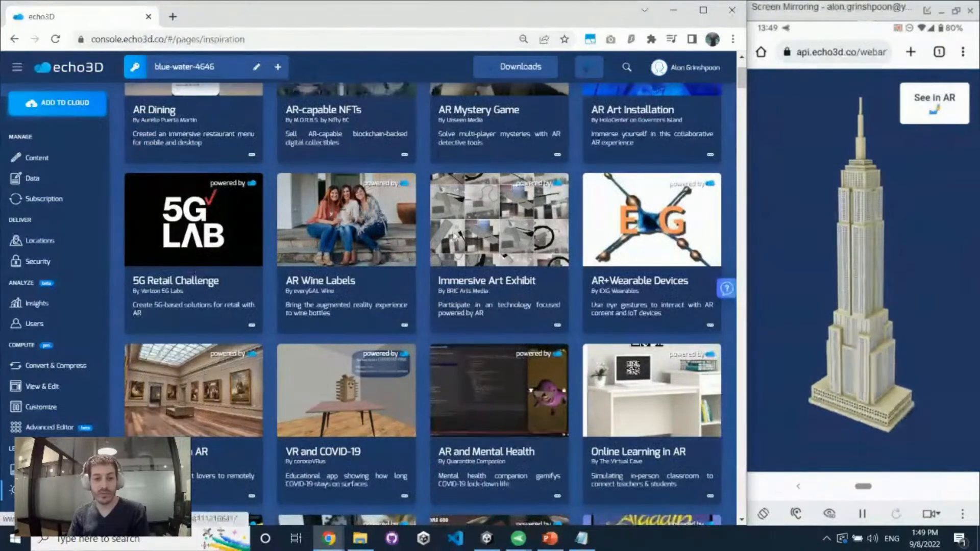
{"action": "scroll", "coordinate": [460, 240], "scroll_direction": "down", "scroll_amount": 12}
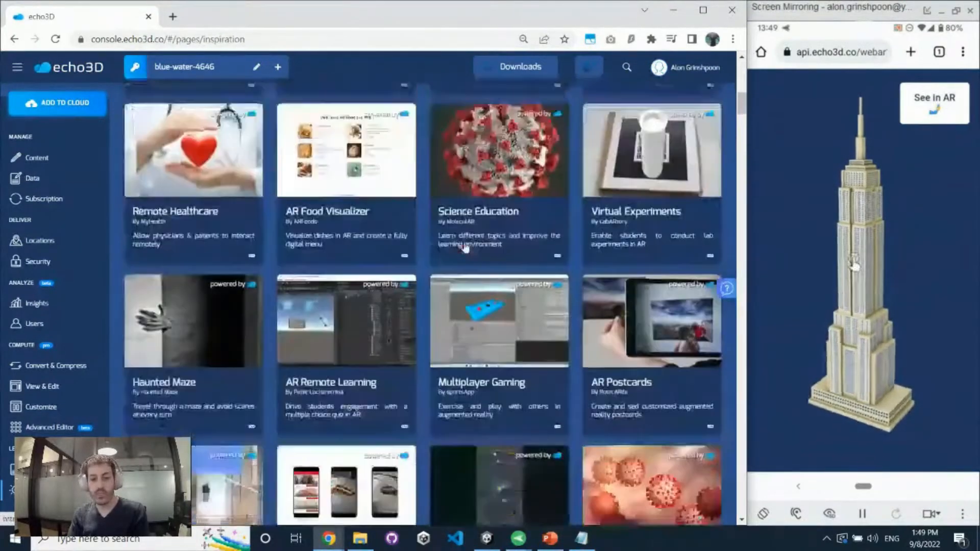
{"action": "scroll", "coordinate": [465, 249], "scroll_direction": "down", "scroll_amount": 6}
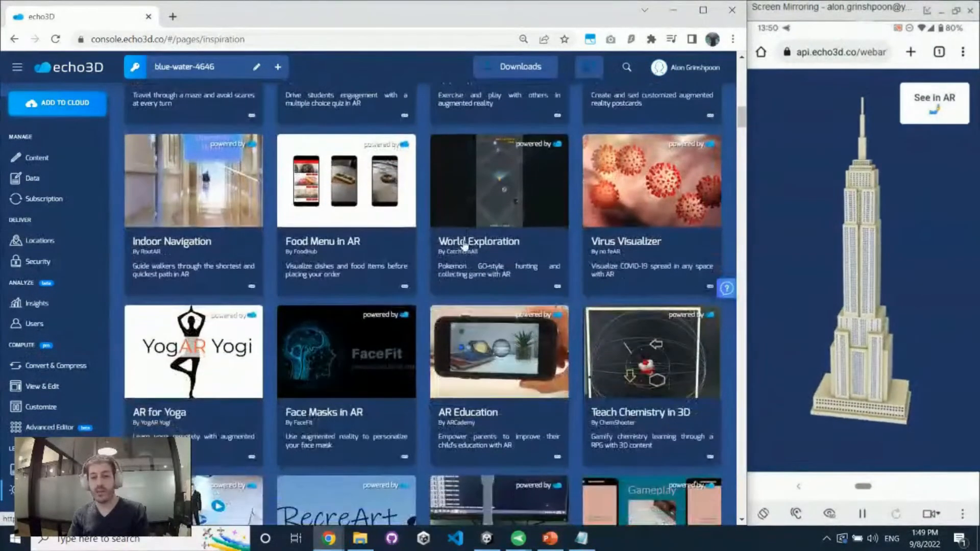
{"action": "scroll", "coordinate": [464, 246], "scroll_direction": "down", "scroll_amount": 5}
{"action": "scroll", "coordinate": [461, 249], "scroll_direction": "down", "scroll_amount": 13}
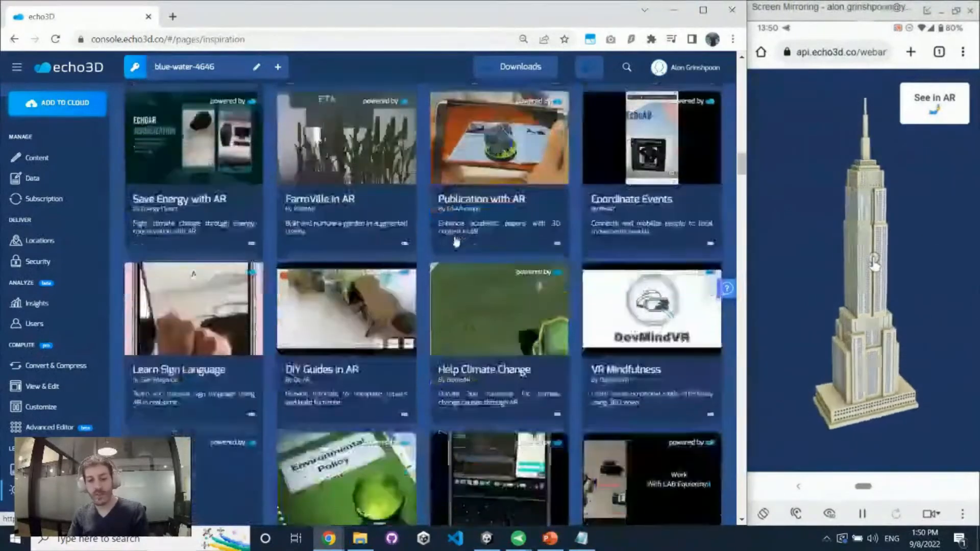
{"action": "scroll", "coordinate": [456, 243], "scroll_direction": "down", "scroll_amount": 15}
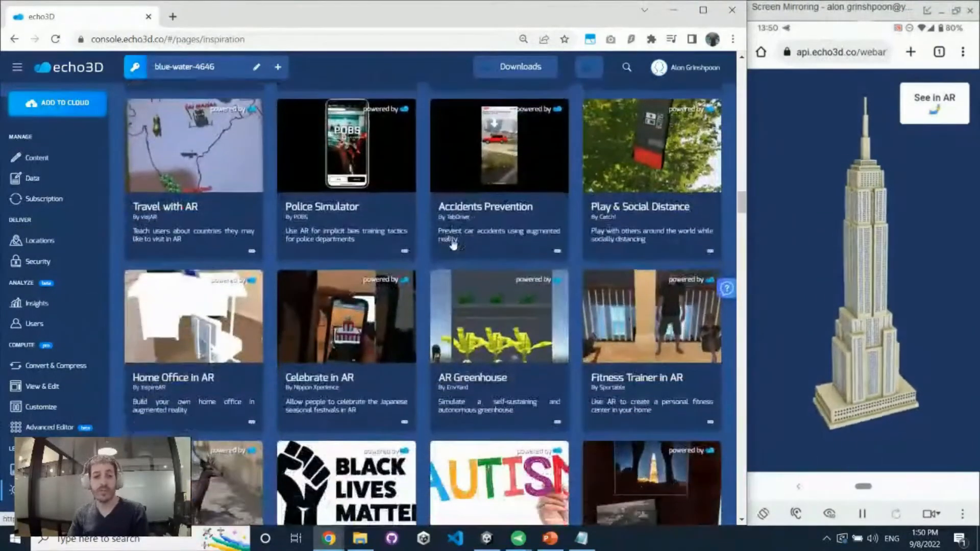
{"action": "scroll", "coordinate": [453, 244], "scroll_direction": "down", "scroll_amount": 15}
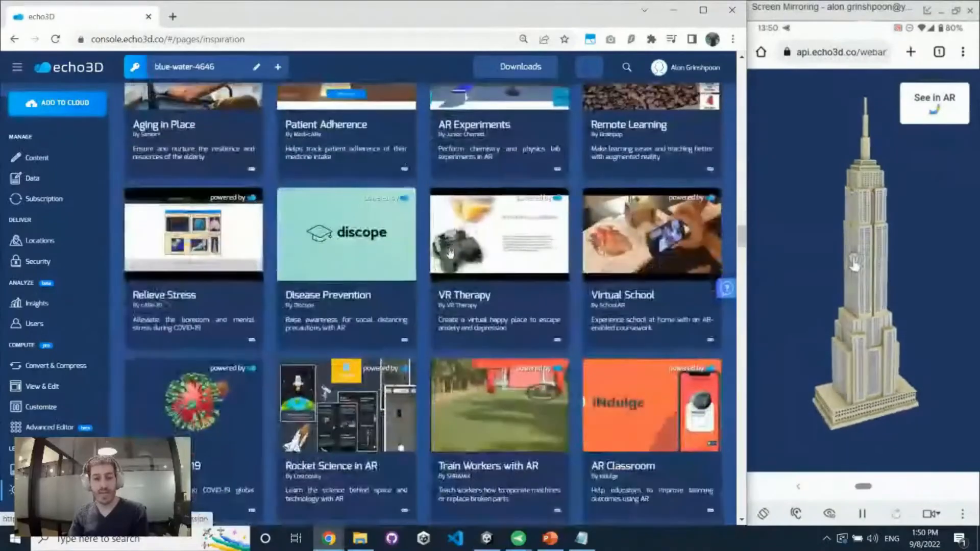
{"action": "scroll", "coordinate": [450, 252], "scroll_direction": "down", "scroll_amount": 8}
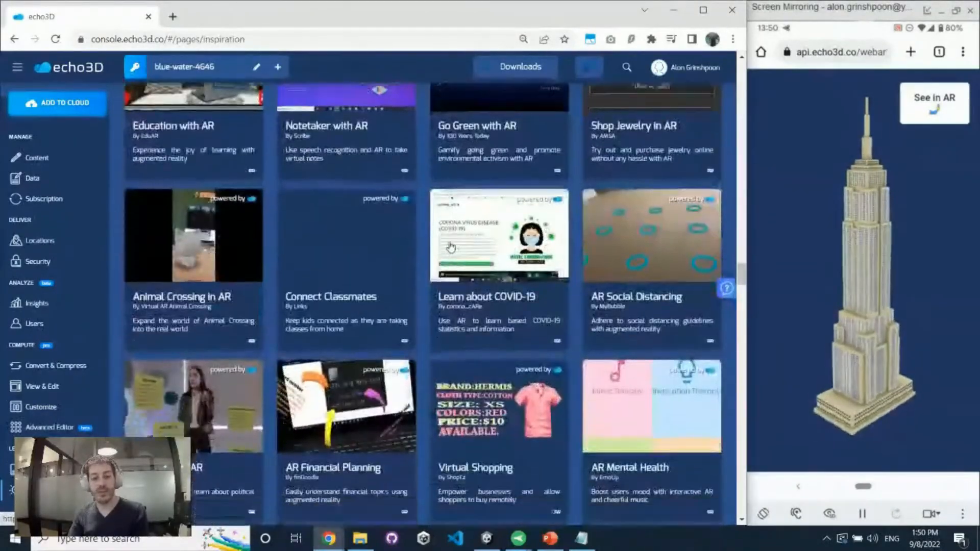
{"action": "scroll", "coordinate": [449, 252], "scroll_direction": "down", "scroll_amount": 15}
{"action": "scroll", "coordinate": [449, 249], "scroll_direction": "down", "scroll_amount": 20}
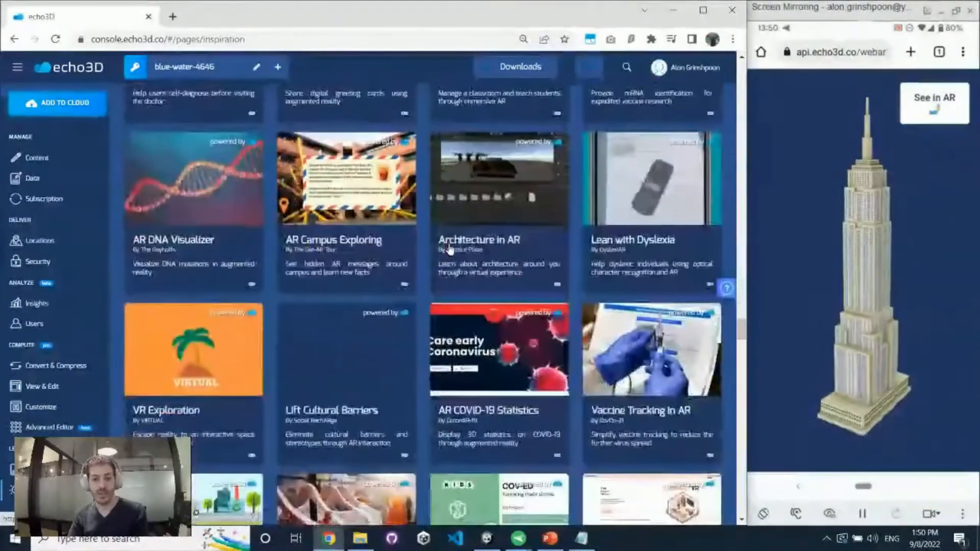
{"action": "scroll", "coordinate": [452, 248], "scroll_direction": "down", "scroll_amount": 15}
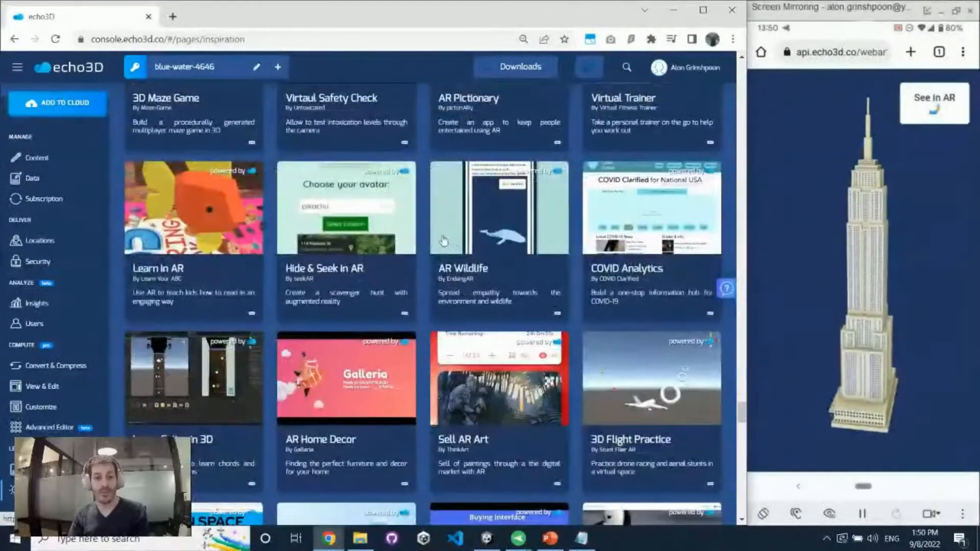
{"action": "left_click", "coordinate": [85, 167]}
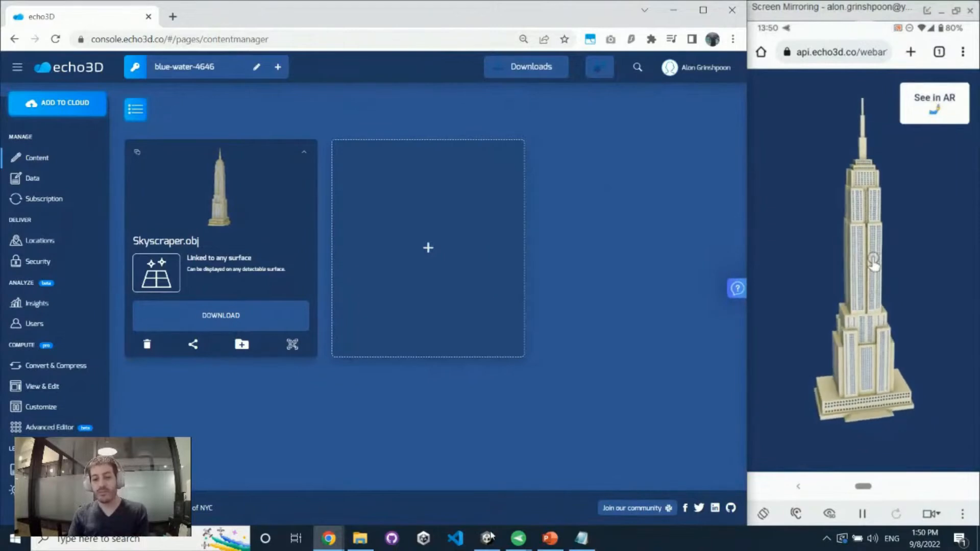
Restore the Unity echo3DSample window, then show echo3D's Downloads list of apps and SDKs.
{"action": "mouse_move", "coordinate": [490, 536]}
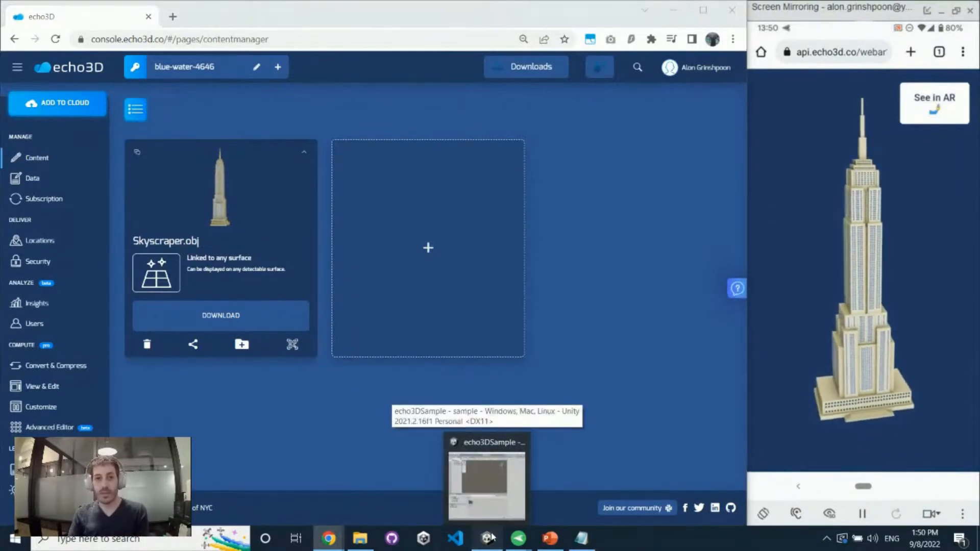
{"action": "right_click", "coordinate": [491, 535]}
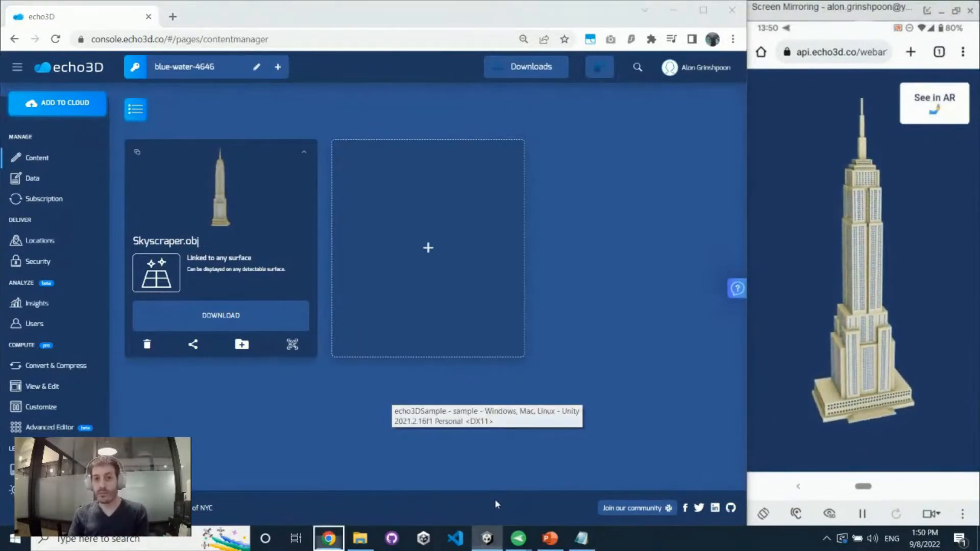
{"action": "left_click", "coordinate": [488, 538]}
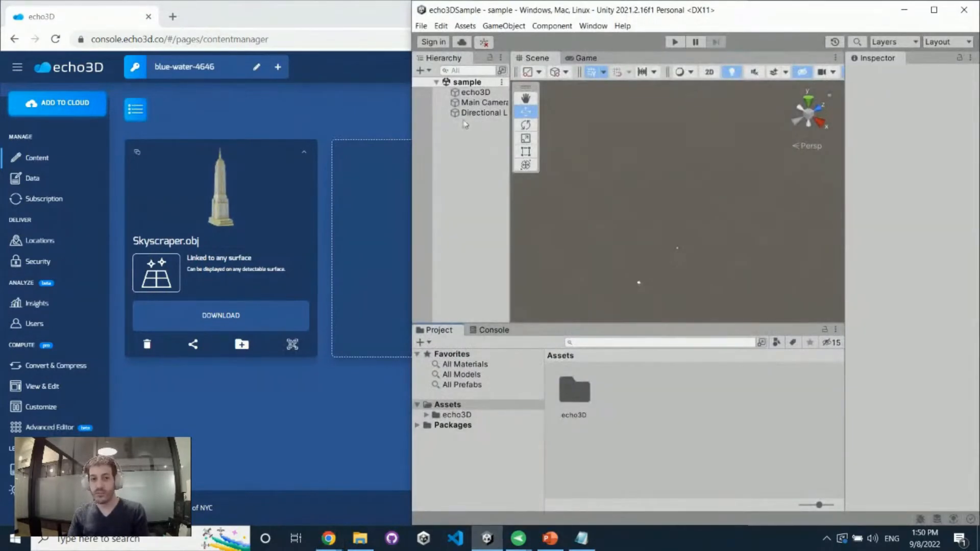
{"action": "left_click", "coordinate": [313, 105]}
{"action": "left_click", "coordinate": [530, 67]}
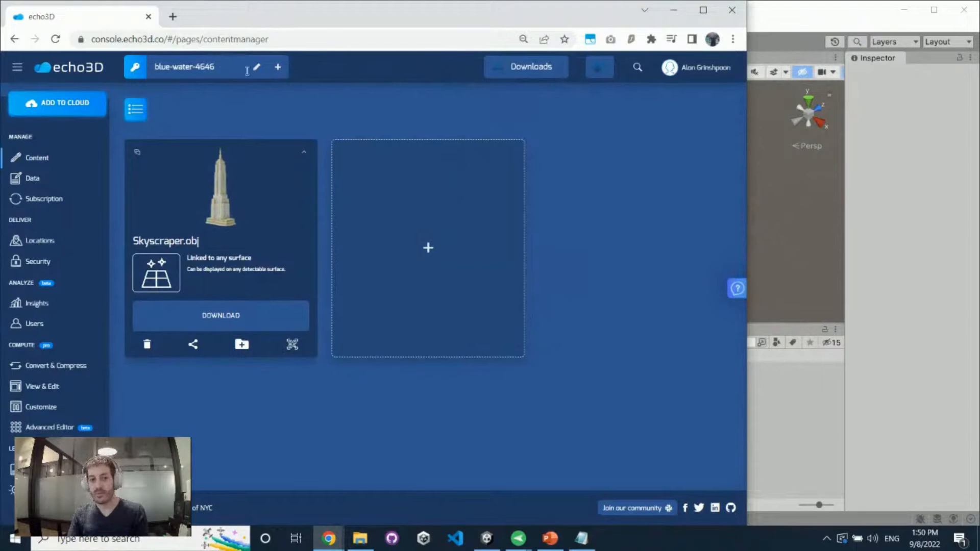
Paste the project's API key into the echo3D object's API Key field and view the streamed Skyscraper.
{"action": "left_click", "coordinate": [802, 387]}
{"action": "left_click_drag", "start_coordinate": [761, 261], "coordinate": [551, 153], "text": "alt"}
{"action": "left_click", "coordinate": [475, 92]}
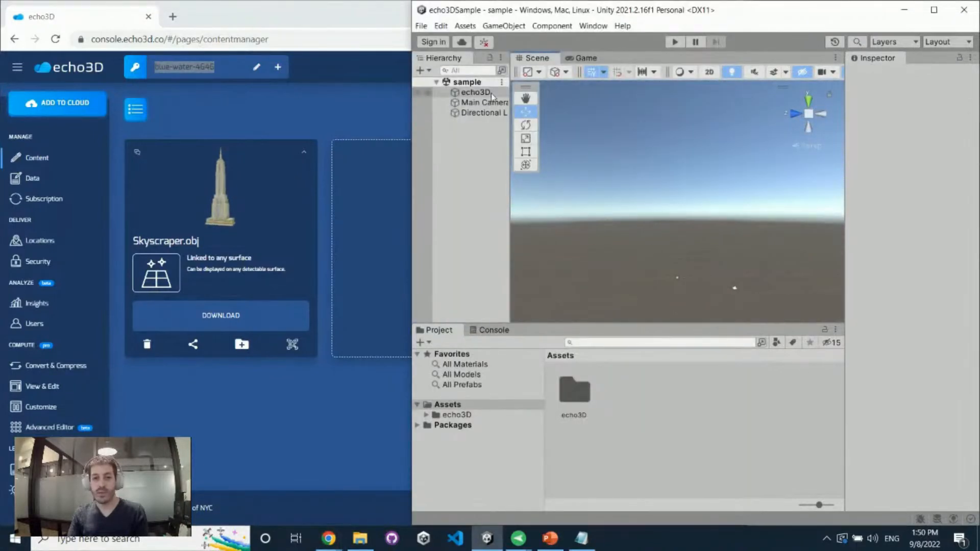
{"action": "left_click", "coordinate": [954, 197]}
{"action": "key", "text": "ctrl+v"}
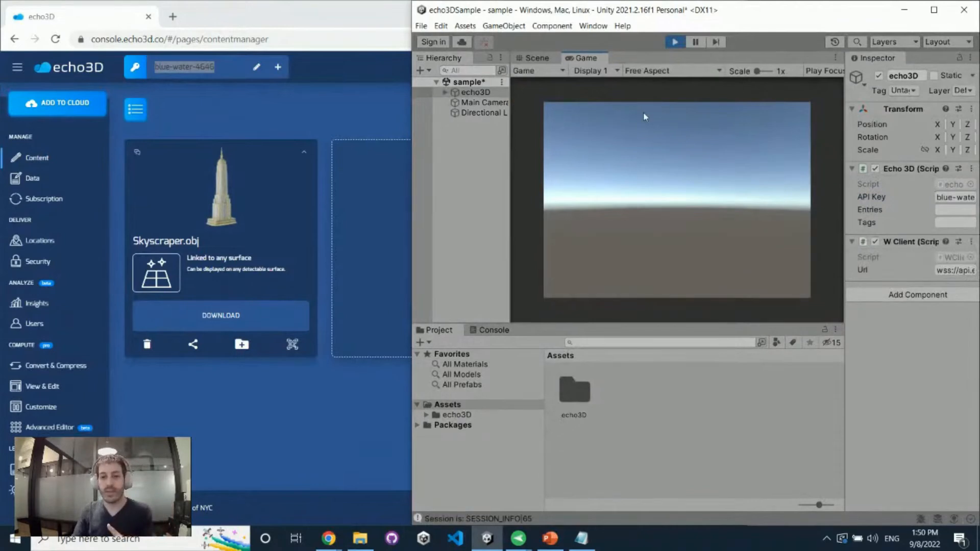
{"action": "left_click", "coordinate": [542, 59]}
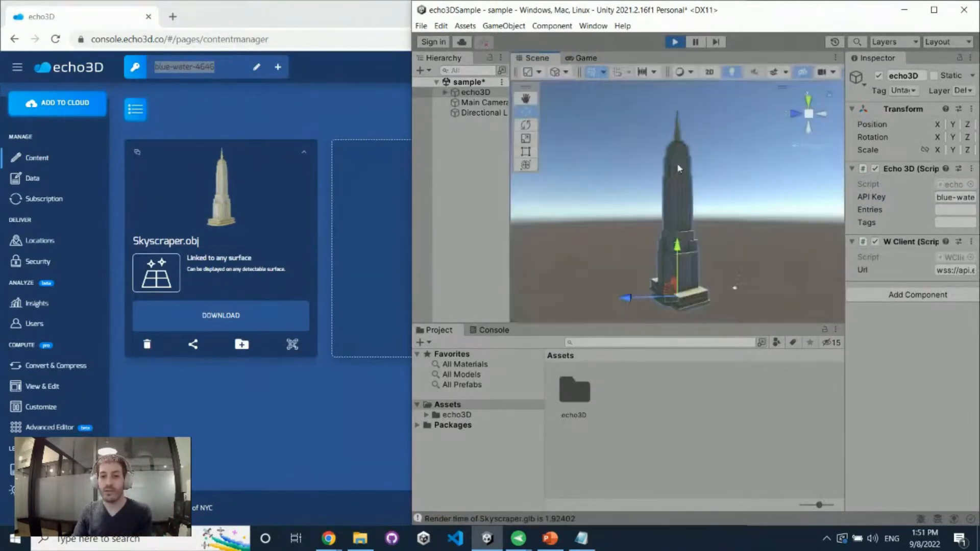
{"action": "left_click_drag", "start_coordinate": [727, 223], "coordinate": [670, 245], "text": "alt"}
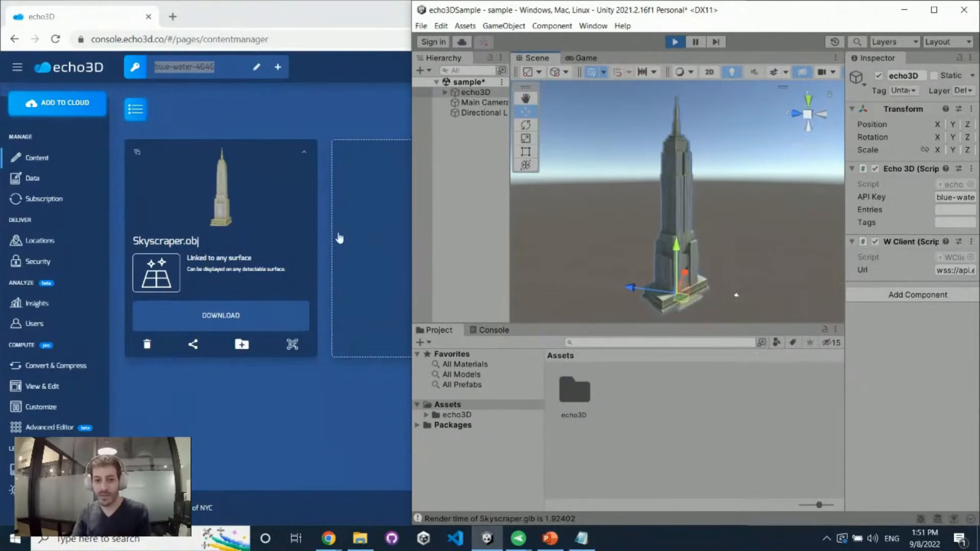
Delete the direction entry from the Skyscraper's echo3D metadata.
{"action": "left_click", "coordinate": [304, 158]}
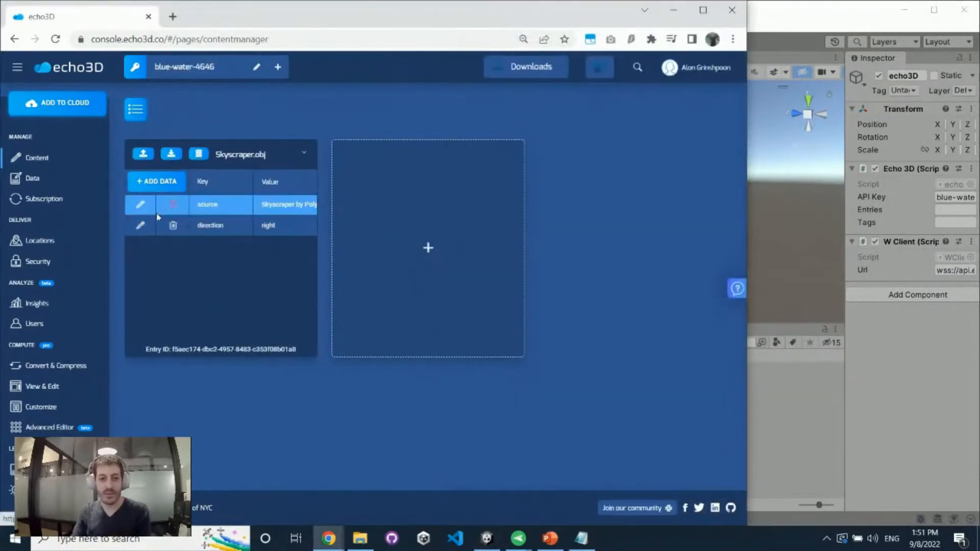
{"action": "left_click", "coordinate": [172, 230]}
{"action": "left_click", "coordinate": [435, 110]}
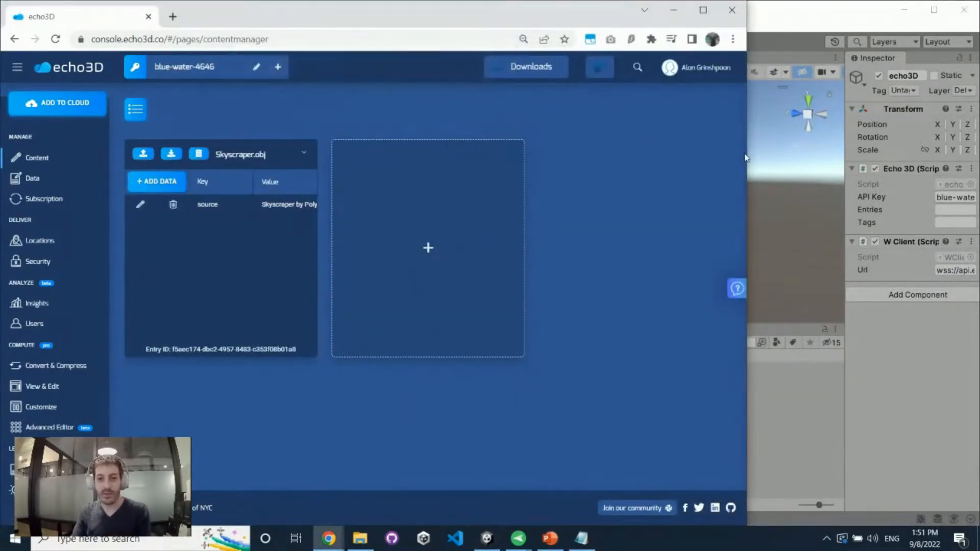
{"action": "left_click", "coordinate": [764, 163]}
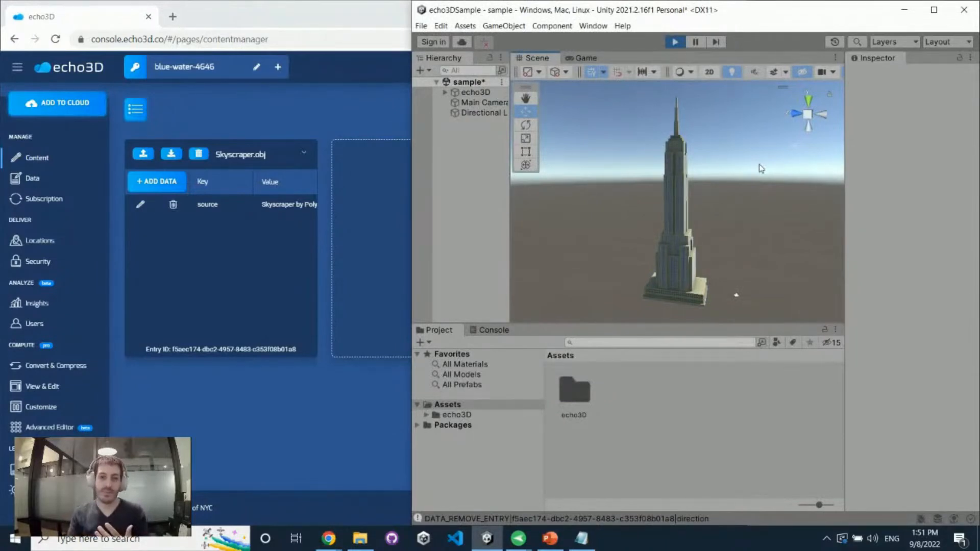
Add an x entry with value 10 to the Skyscraper's metadata.
{"action": "left_click", "coordinate": [156, 181]}
{"action": "left_click", "coordinate": [214, 203]}
{"action": "type", "text": "x"}
{"action": "key", "text": "Tab"}
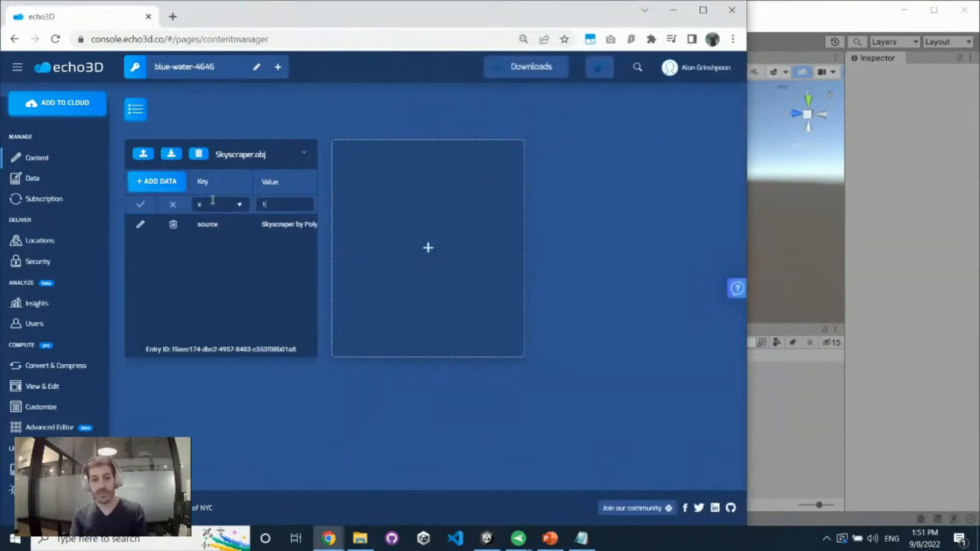
{"action": "key", "text": "Return"}
Add the Building (Apartment) model to the echo3D project and watch it load in Unity.
{"action": "left_click", "coordinate": [429, 275]}
{"action": "left_click", "coordinate": [430, 329]}
{"action": "left_click", "coordinate": [435, 402]}
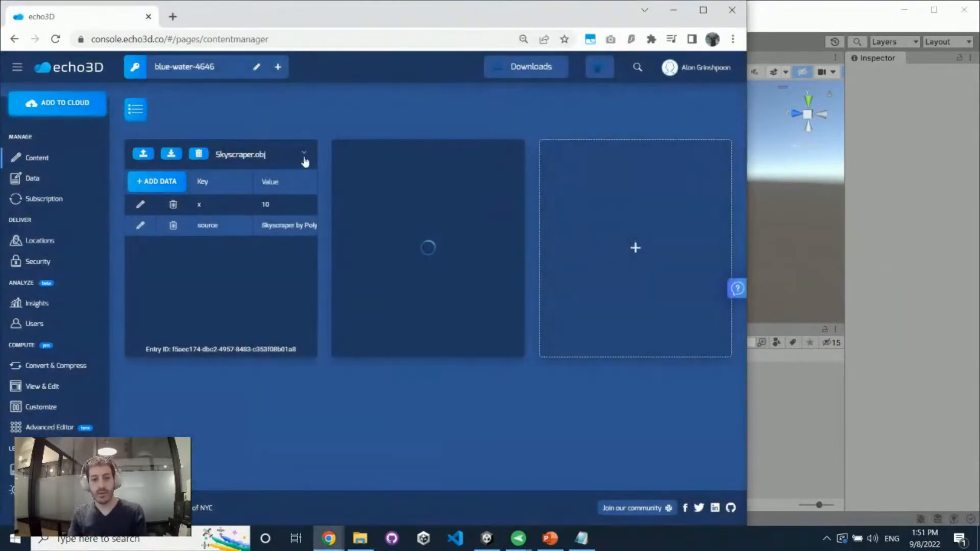
{"action": "left_click", "coordinate": [792, 294]}
{"action": "left_click_drag", "start_coordinate": [767, 201], "coordinate": [701, 269], "text": "alt"}
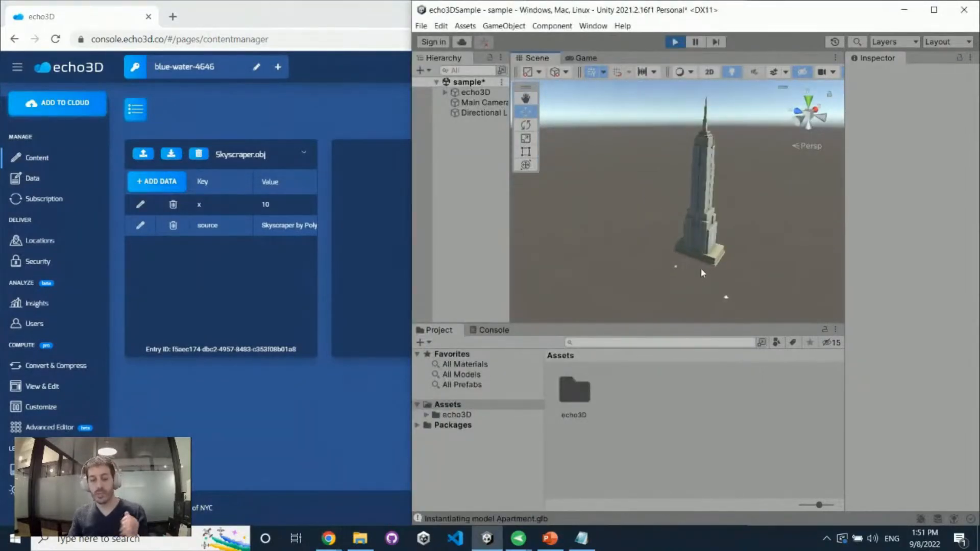
Stop and rerun the scene, then orbit to see the apartment beside the skyscraper.
{"action": "left_click_drag", "start_coordinate": [700, 268], "coordinate": [675, 262], "text": "alt"}
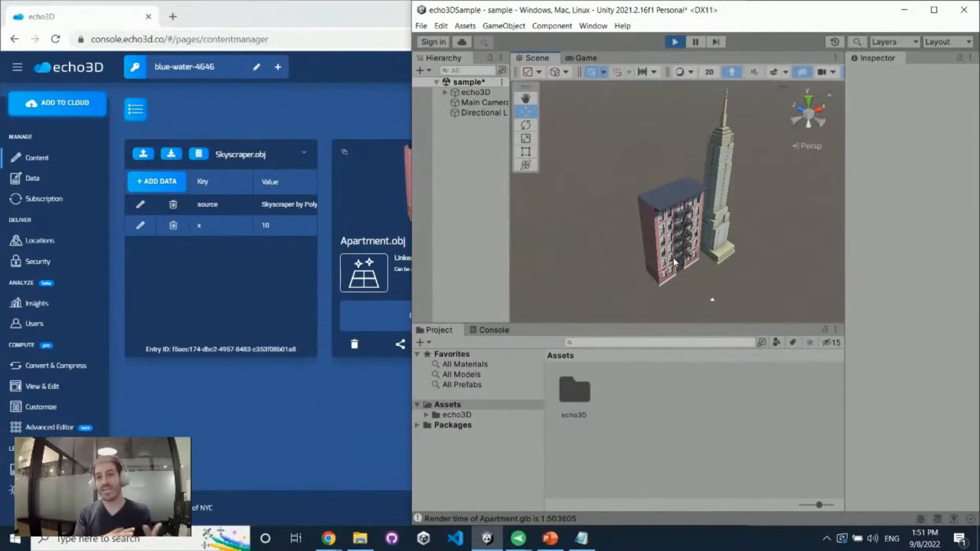
{"action": "left_click", "coordinate": [672, 45]}
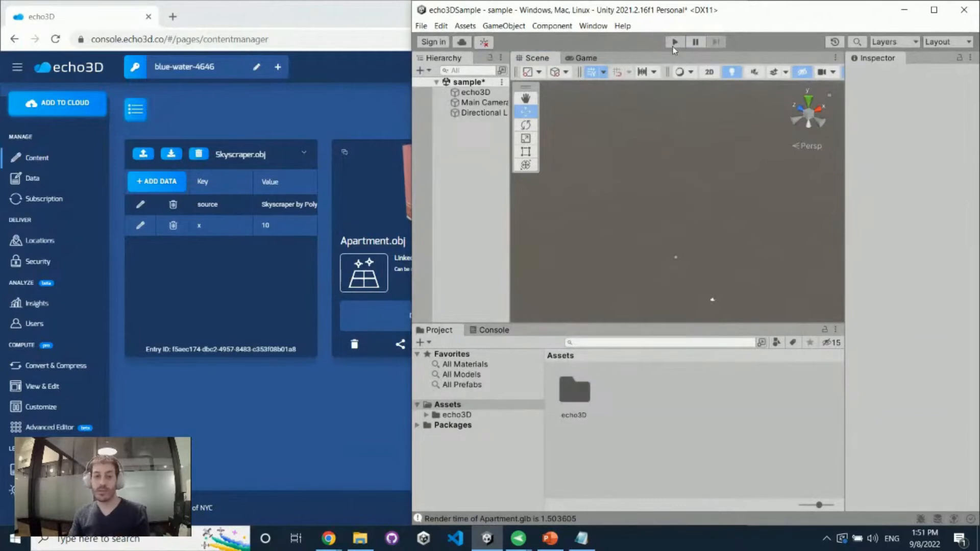
{"action": "right_click_drag", "start_coordinate": [725, 186], "coordinate": [714, 128]}
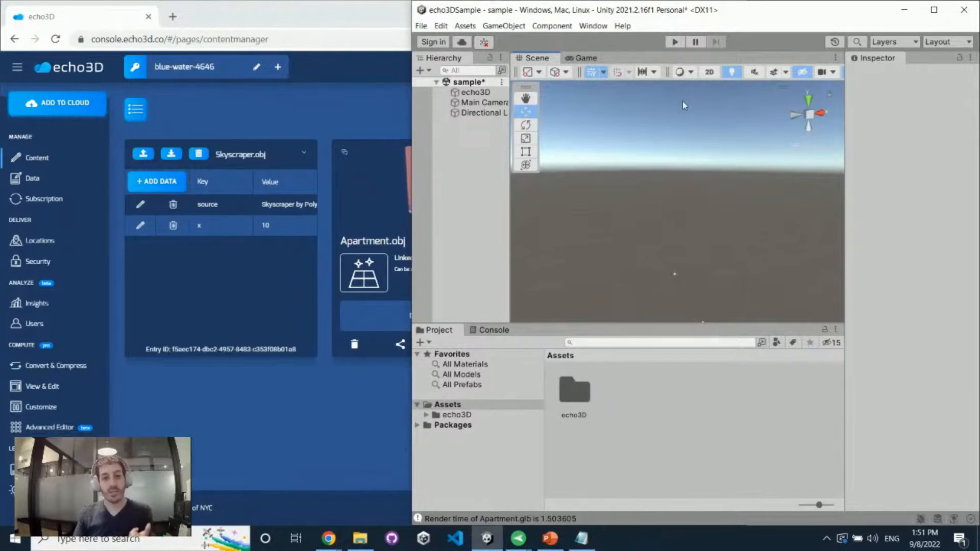
{"action": "left_click", "coordinate": [674, 42]}
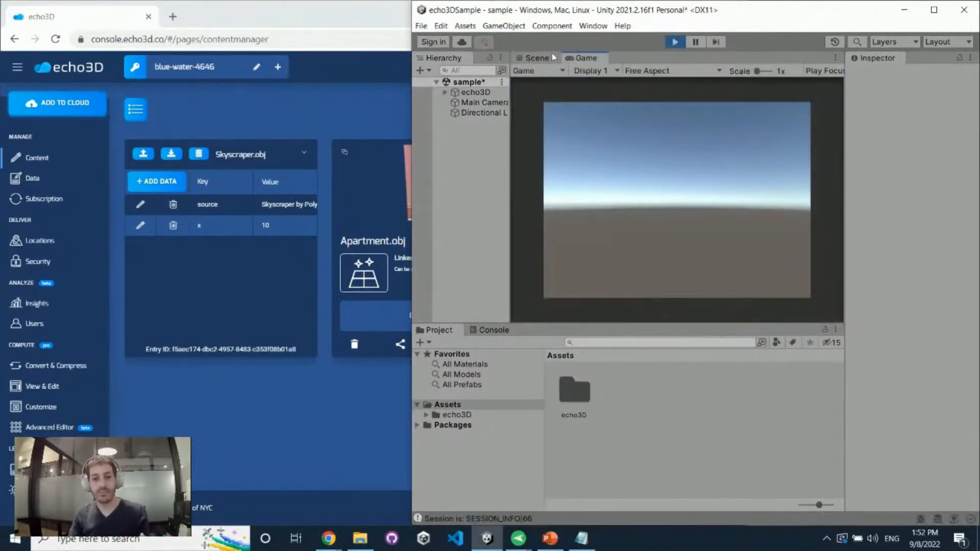
{"action": "left_click", "coordinate": [550, 56]}
{"action": "left_click_drag", "start_coordinate": [719, 197], "coordinate": [705, 281], "text": "alt"}
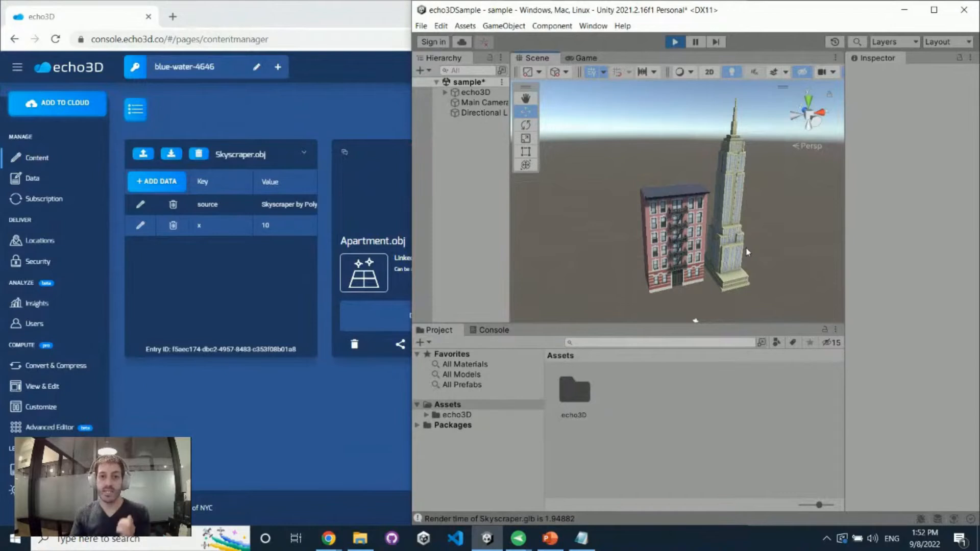
{"action": "left_click_drag", "start_coordinate": [796, 225], "coordinate": [830, 238], "text": "alt"}
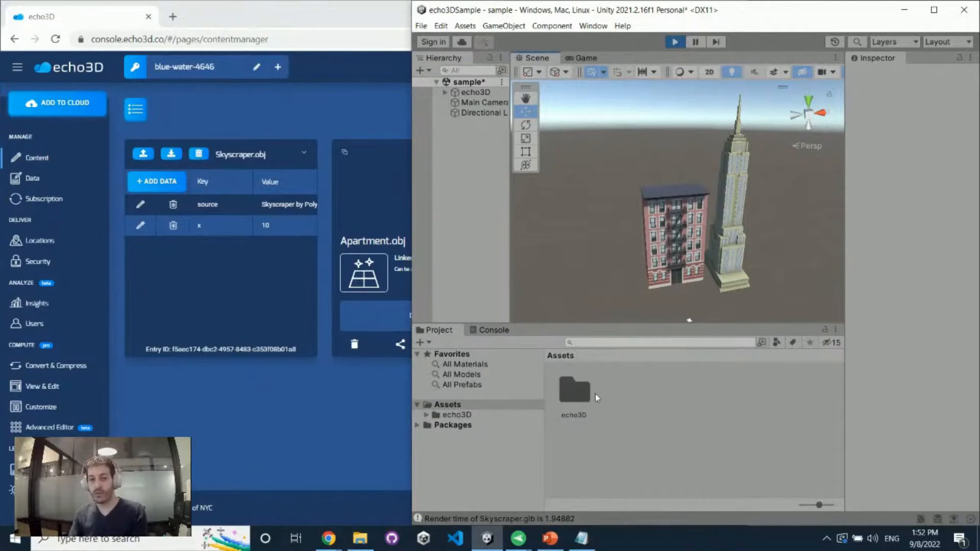
Open the echo3D assets folder and preview the CustomBehaviour.cs script source.
{"action": "double_click", "coordinate": [574, 391]}
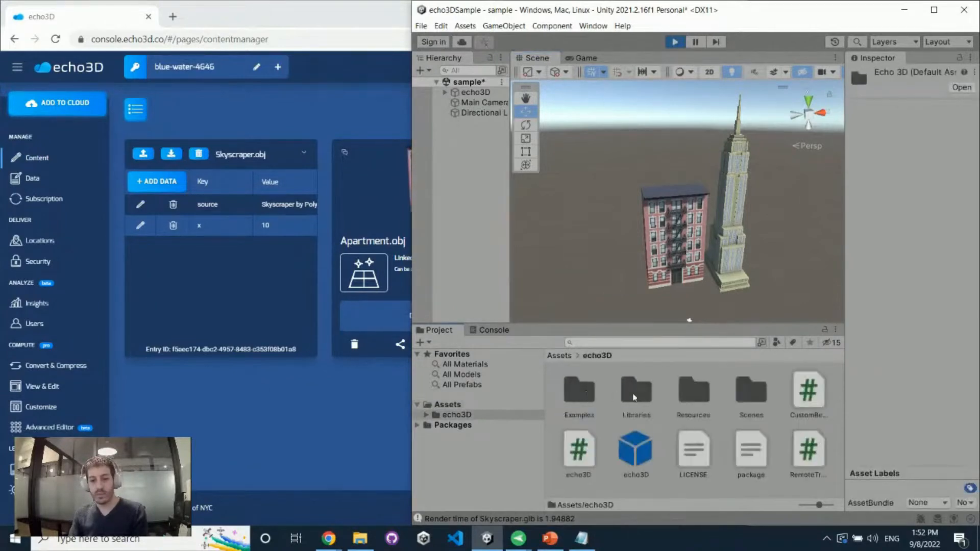
{"action": "left_click", "coordinate": [475, 92]}
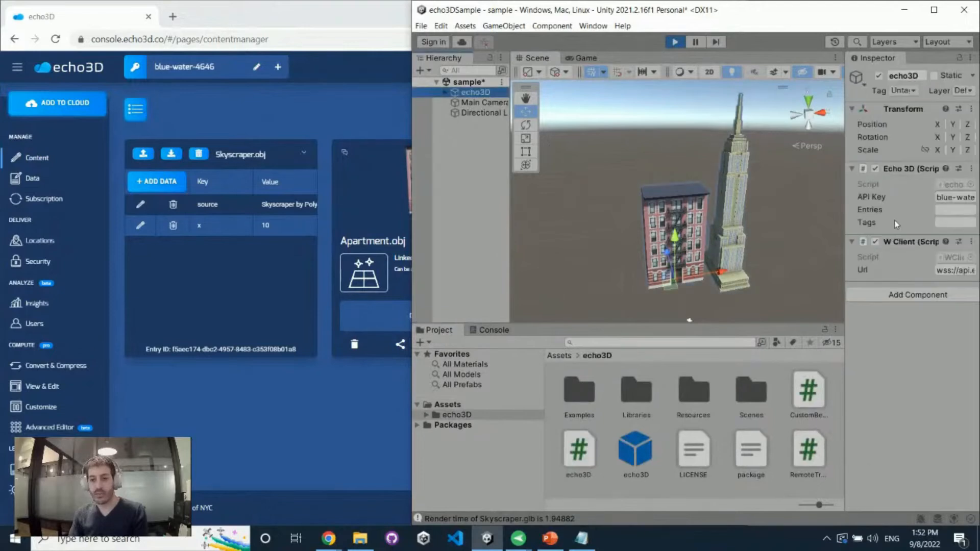
{"action": "left_click", "coordinate": [595, 453]}
{"action": "left_click", "coordinate": [802, 410]}
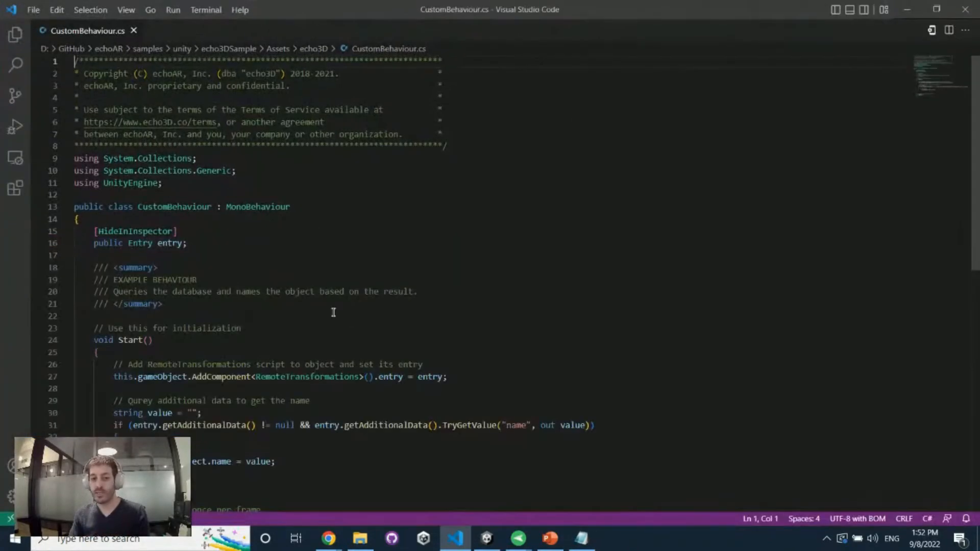
Highlight the Start and Update methods in CustomBehaviour.cs to explain them.
{"action": "scroll", "coordinate": [332, 316], "scroll_direction": "down", "scroll_amount": 3}
{"action": "left_click", "coordinate": [94, 208]}
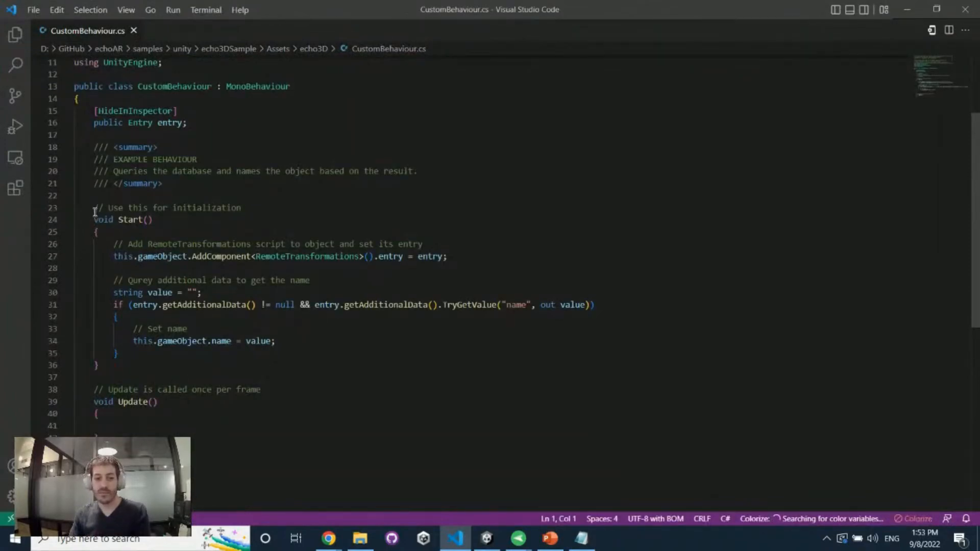
{"action": "left_click_drag", "start_coordinate": [94, 207], "coordinate": [119, 316]}
{"action": "left_click_drag", "start_coordinate": [140, 349], "coordinate": [145, 366]}
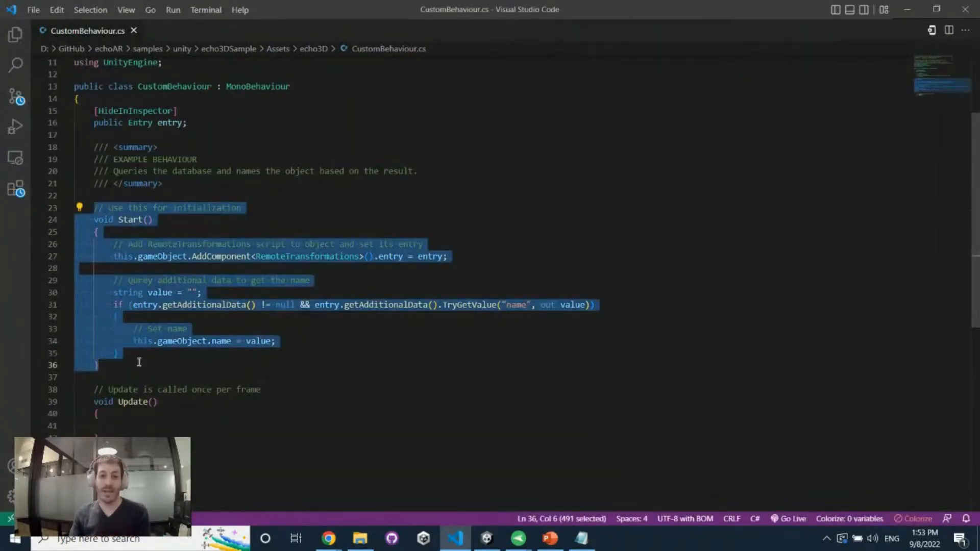
{"action": "left_click_drag", "start_coordinate": [93, 391], "coordinate": [118, 434]}
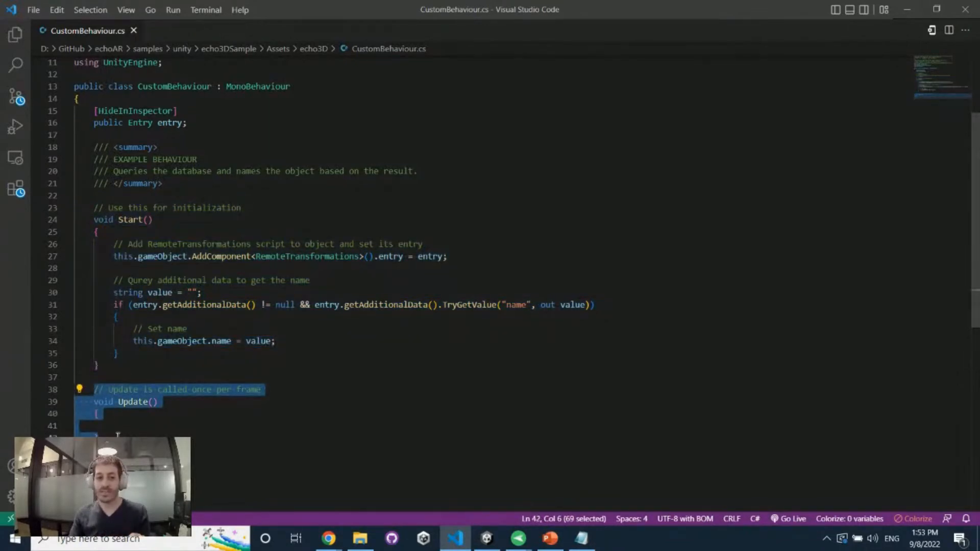
{"action": "left_click", "coordinate": [118, 434]}
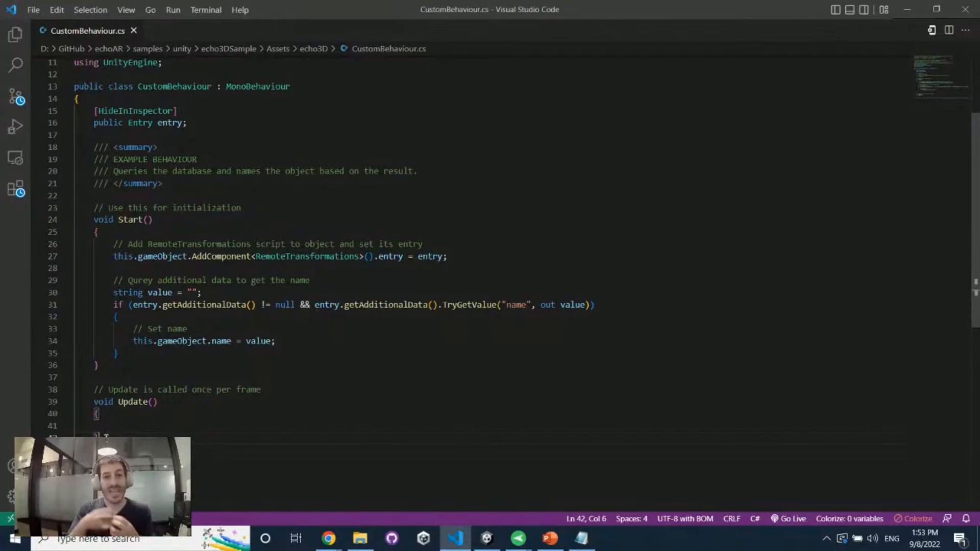
Highlight the RemoteTransformations line, the additional data lookup, and the name-setting line.
{"action": "left_click_drag", "start_coordinate": [99, 437], "coordinate": [51, 393]}
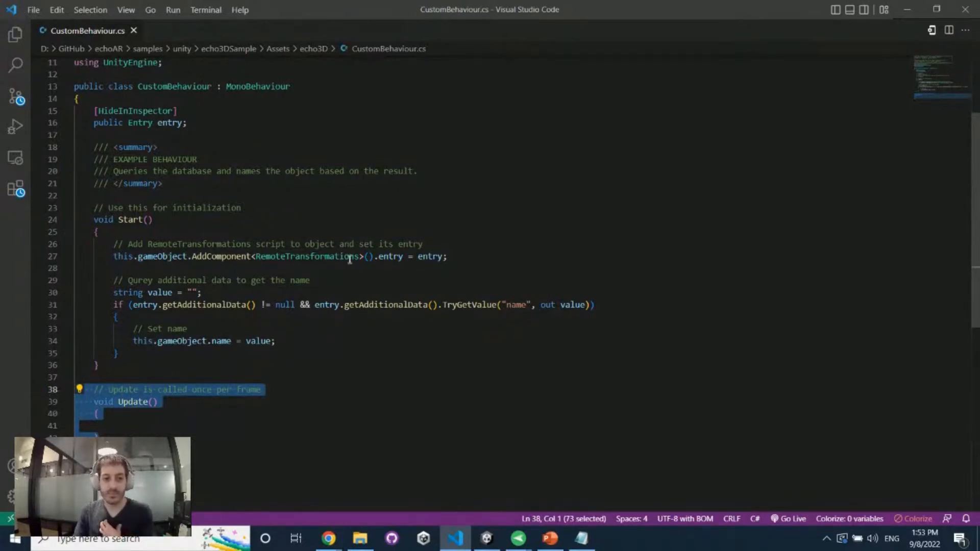
{"action": "left_click_drag", "start_coordinate": [116, 257], "coordinate": [480, 255]}
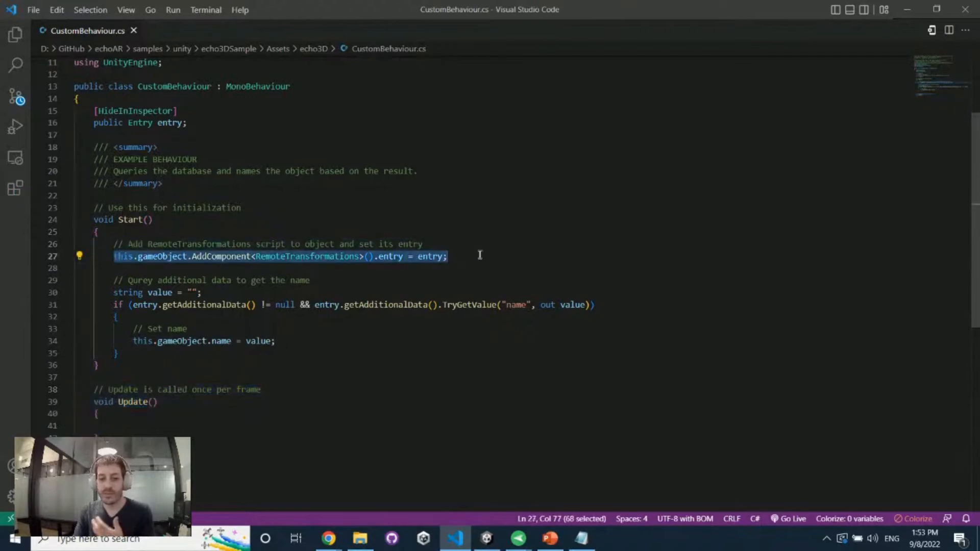
{"action": "left_click_drag", "start_coordinate": [113, 304], "coordinate": [561, 306]}
{"action": "left_click", "coordinate": [556, 306]}
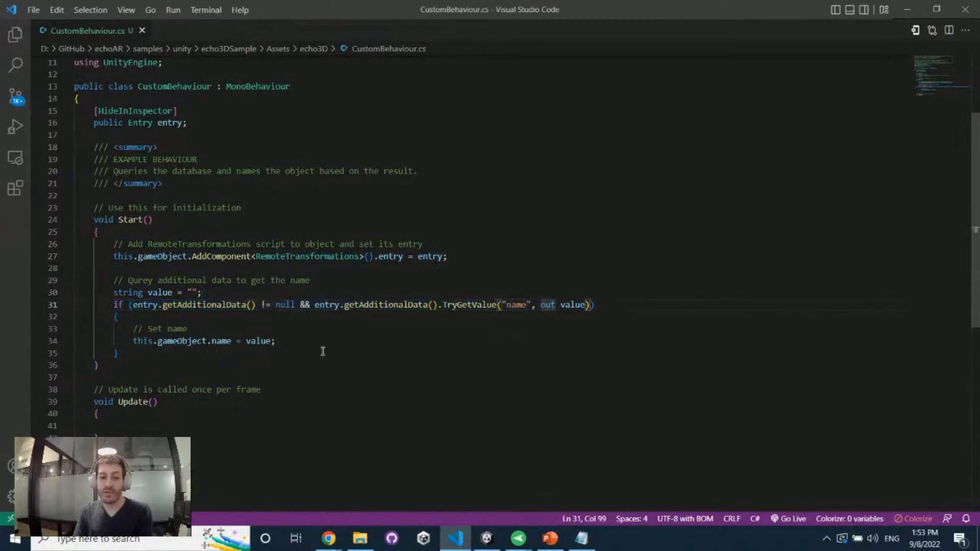
{"action": "left_click_drag", "start_coordinate": [132, 340], "coordinate": [310, 343]}
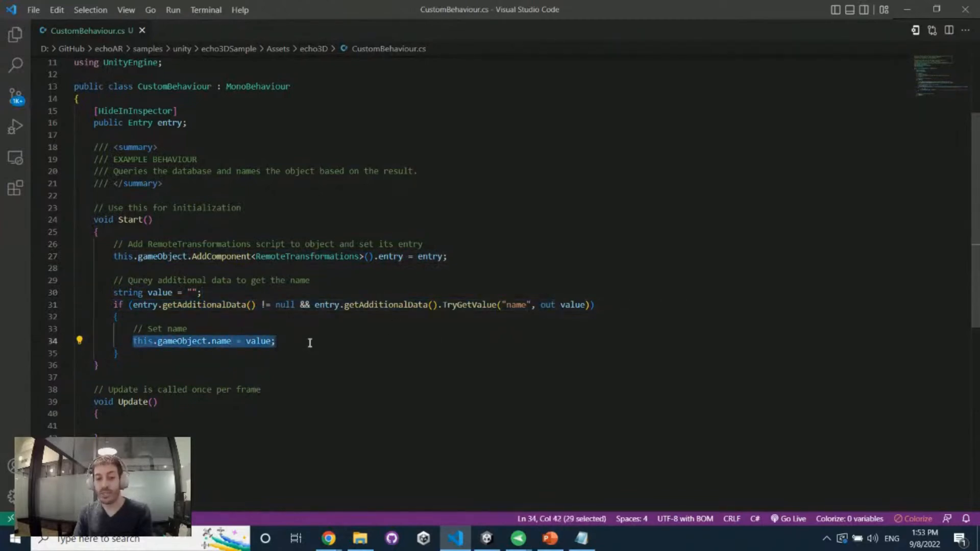
Hide VS Code and show the Skyscraper.obj data entries in echo3D.
{"action": "left_click", "coordinate": [907, 11]}
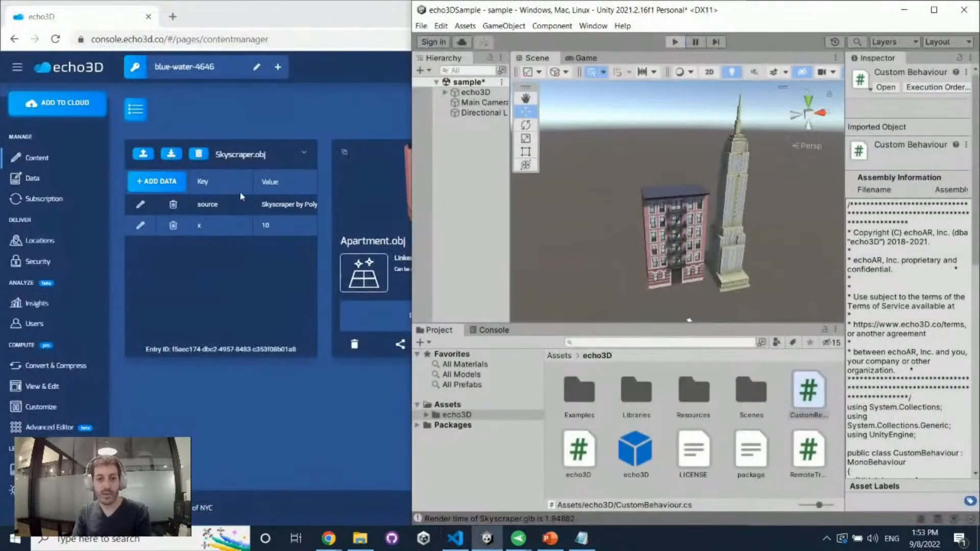
{"action": "left_click", "coordinate": [304, 153]}
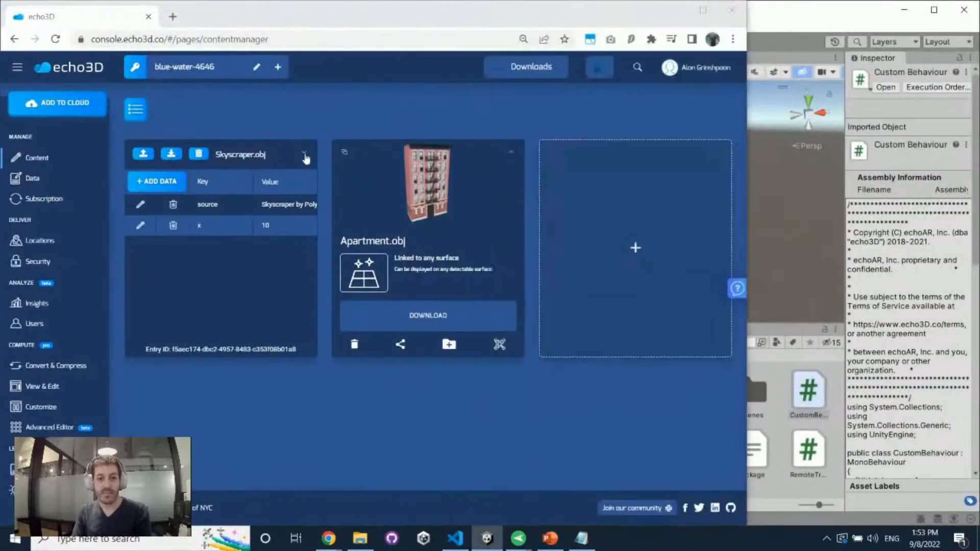
{"action": "left_click", "coordinate": [304, 154]}
Add a name entry with value Kevin to Skyscraper.obj's metadata.
{"action": "left_click", "coordinate": [156, 181]}
{"action": "left_click", "coordinate": [214, 204]}
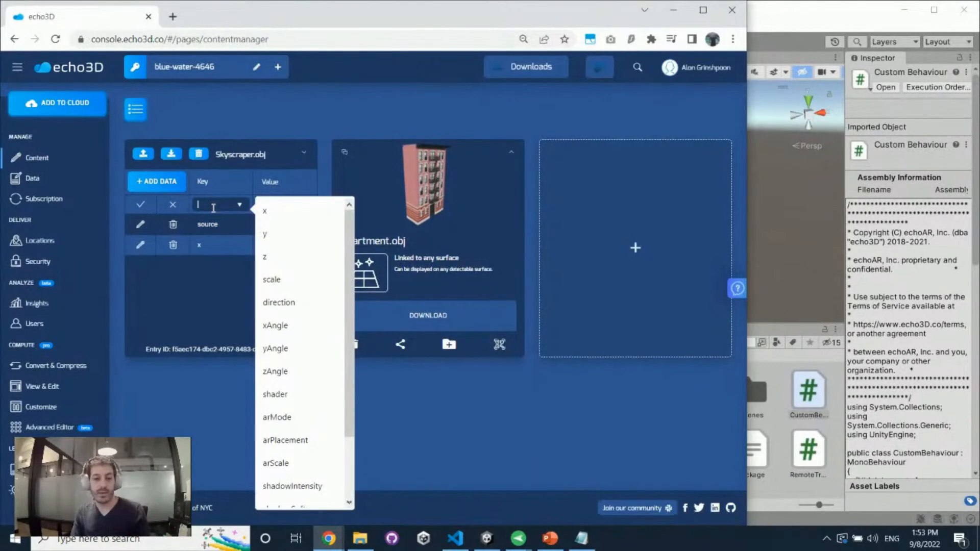
{"action": "type", "text": "name"}
{"action": "key", "text": "Tab"}
{"action": "type", "text": "Kevin"}
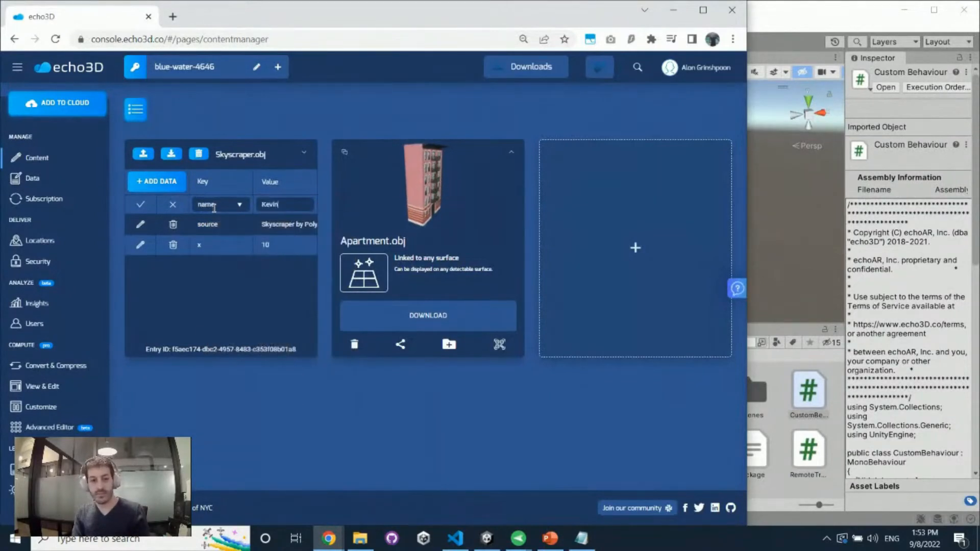
{"action": "key", "text": "Return"}
{"action": "left_click", "coordinate": [773, 188]}
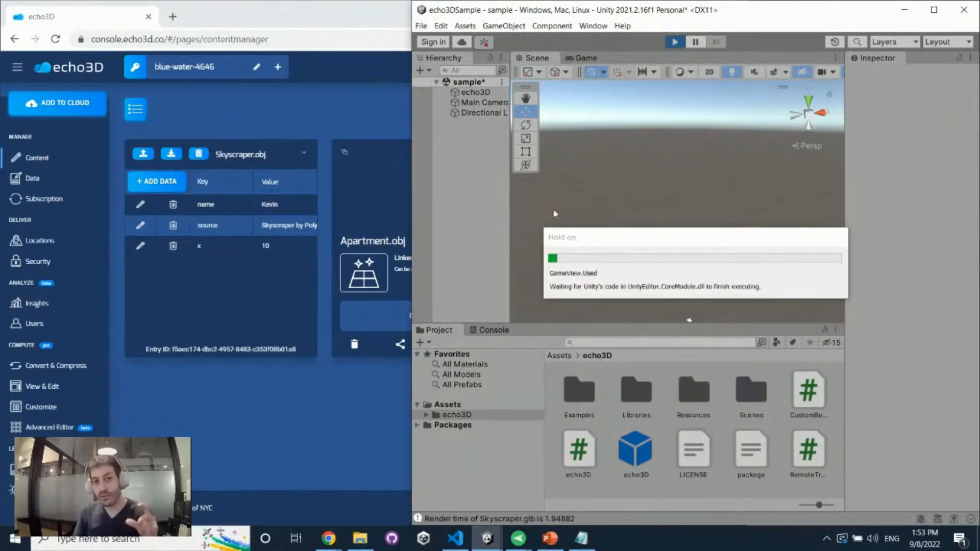
Select the Kevin skyscraper under echo3D in the Hierarchy and frame it in the Scene view.
{"action": "left_click", "coordinate": [452, 93]}
{"action": "left_click", "coordinate": [446, 92]}
{"action": "left_click", "coordinate": [465, 103]}
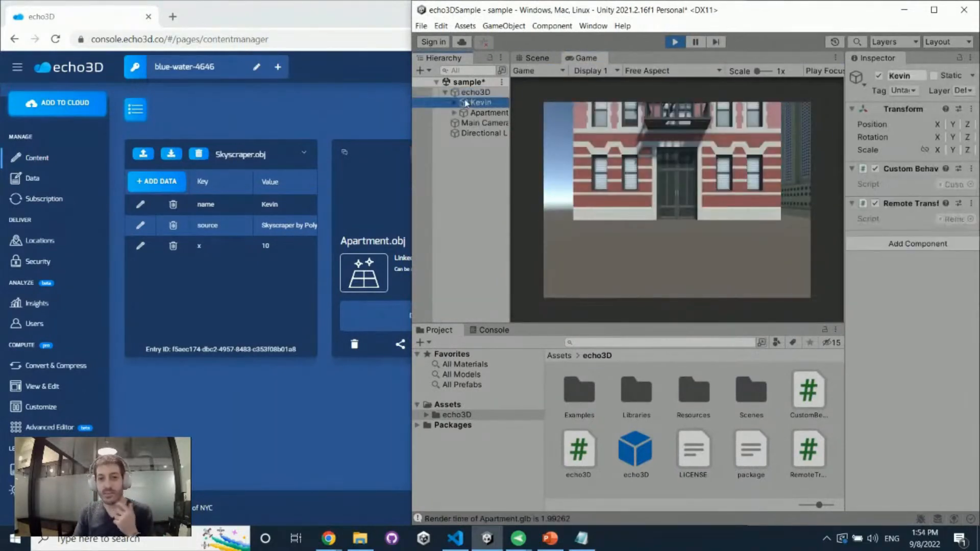
{"action": "left_click", "coordinate": [584, 58]}
{"action": "left_click", "coordinate": [544, 59]}
{"action": "left_click", "coordinate": [489, 103]}
{"action": "key", "text": "f"}
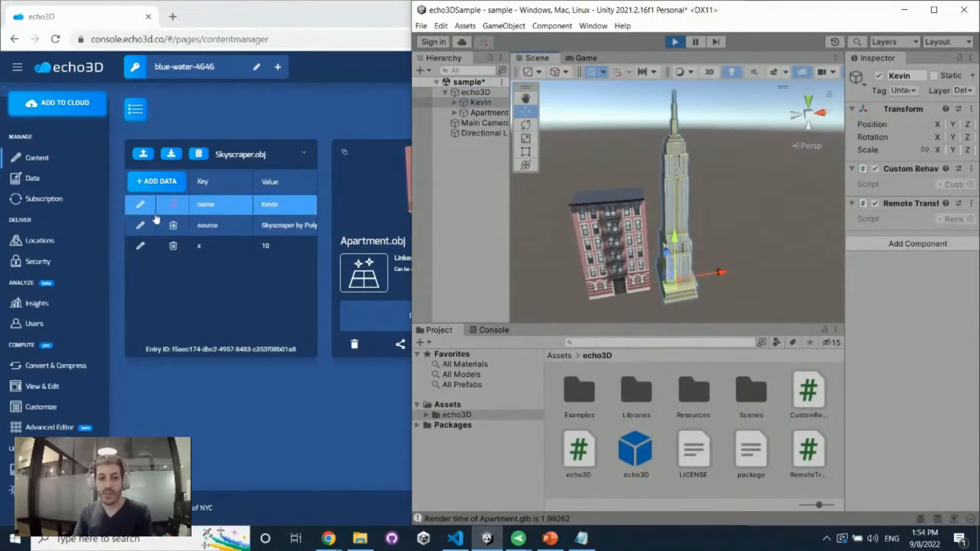
Change the Skyscraper's echo3D name value from Kevin to Sam.
{"action": "left_click", "coordinate": [145, 212]}
{"action": "double_click", "coordinate": [268, 205]}
{"action": "type", "text": "Sam"}
{"action": "key", "text": "Return"}
{"action": "key", "text": "alt+Tab"}
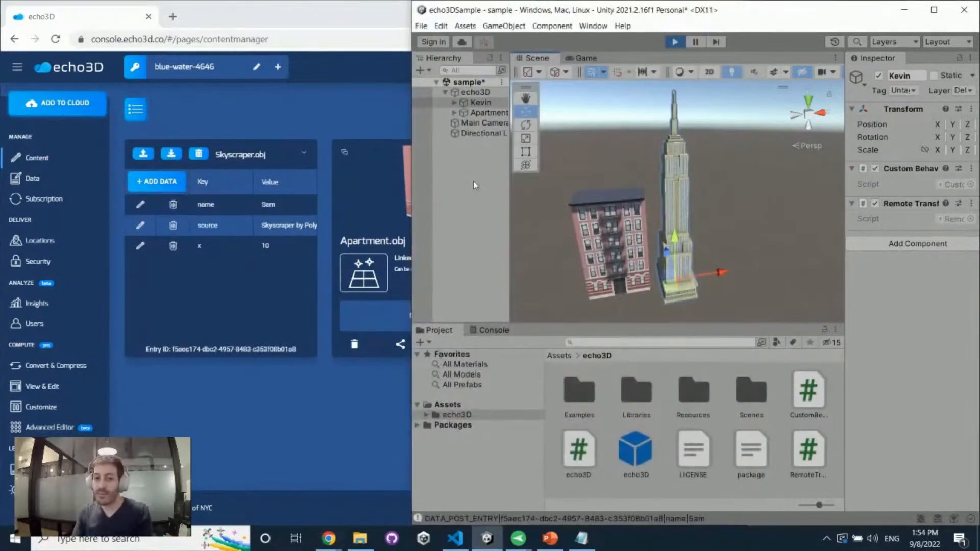
Stop and restart the scene, then select the newly spawned Sam object.
{"action": "left_click", "coordinate": [474, 182]}
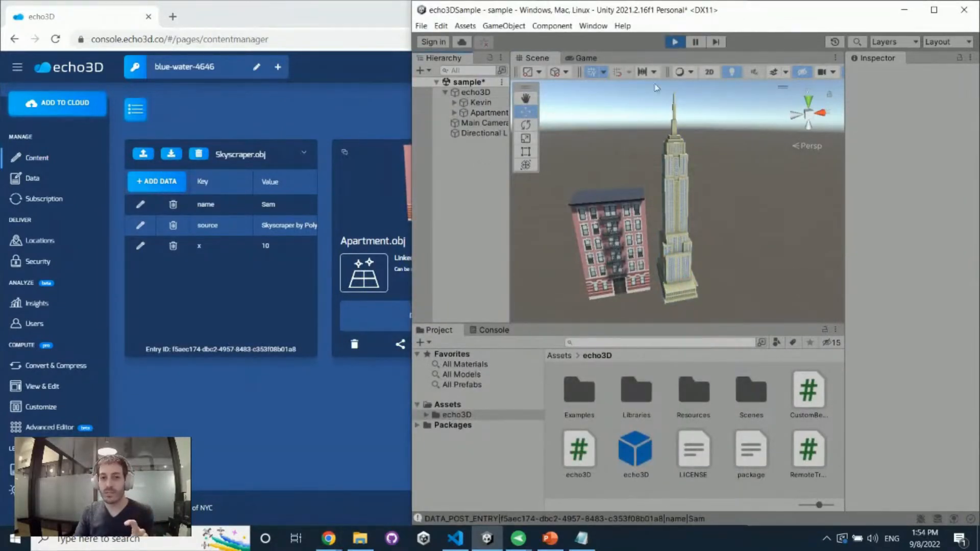
{"action": "left_click", "coordinate": [676, 42]}
{"action": "left_click", "coordinate": [677, 42]}
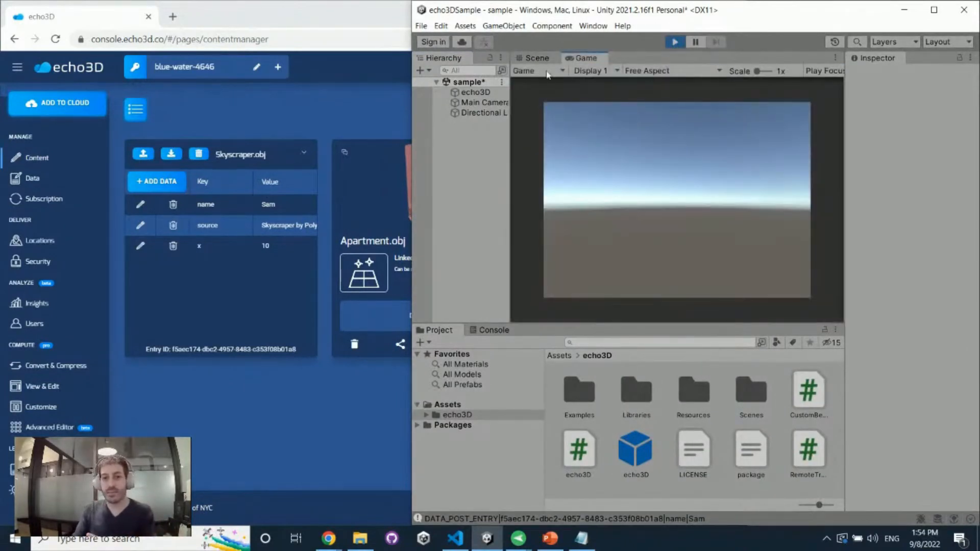
{"action": "left_click", "coordinate": [493, 103]}
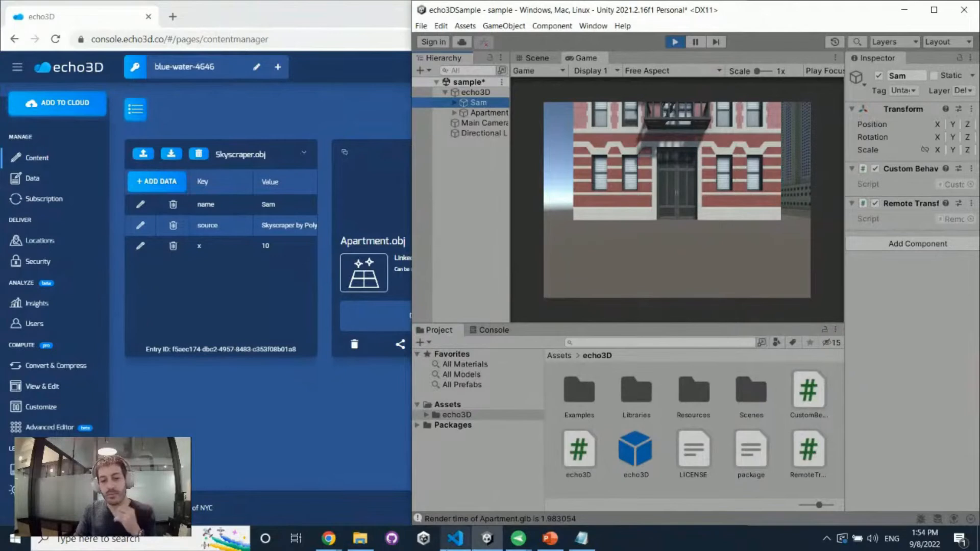
Move the name-query block from Start() into Update() in CustomBehaviour.cs.
{"action": "left_click", "coordinate": [455, 538]}
{"action": "left_click", "coordinate": [206, 340]}
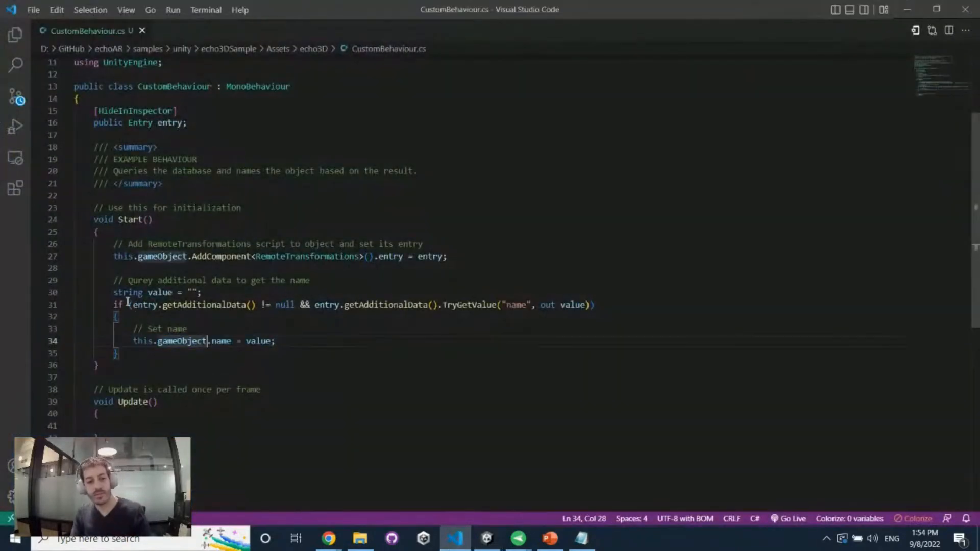
{"action": "left_click_drag", "start_coordinate": [116, 280], "coordinate": [143, 351]}
{"action": "key", "text": "ctrl+c"}
{"action": "key", "text": "BackSpace"}
{"action": "left_click", "coordinate": [171, 363]}
{"action": "left_click", "coordinate": [170, 353]}
{"action": "key", "text": "ctrl+v"}
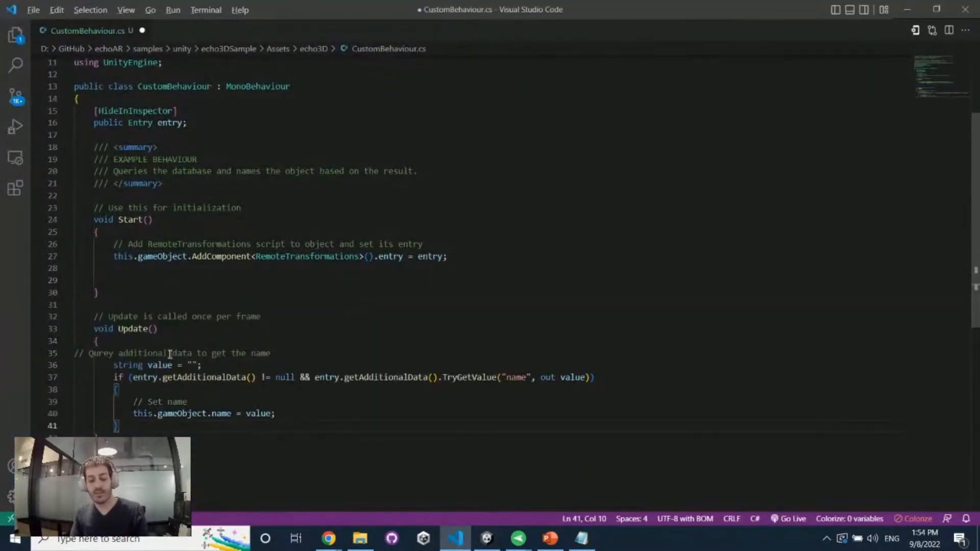
Indent the moved comment, remove leftover blank lines in Start, and save the script.
{"action": "left_click", "coordinate": [76, 353]}
{"action": "key", "text": "Tab"}
{"action": "key", "text": "Tab"}
{"action": "left_click", "coordinate": [154, 280]}
{"action": "key", "text": "BackSpace"}
{"action": "key", "text": "BackSpace"}
{"action": "key", "text": "BackSpace"}
{"action": "key", "text": "BackSpace"}
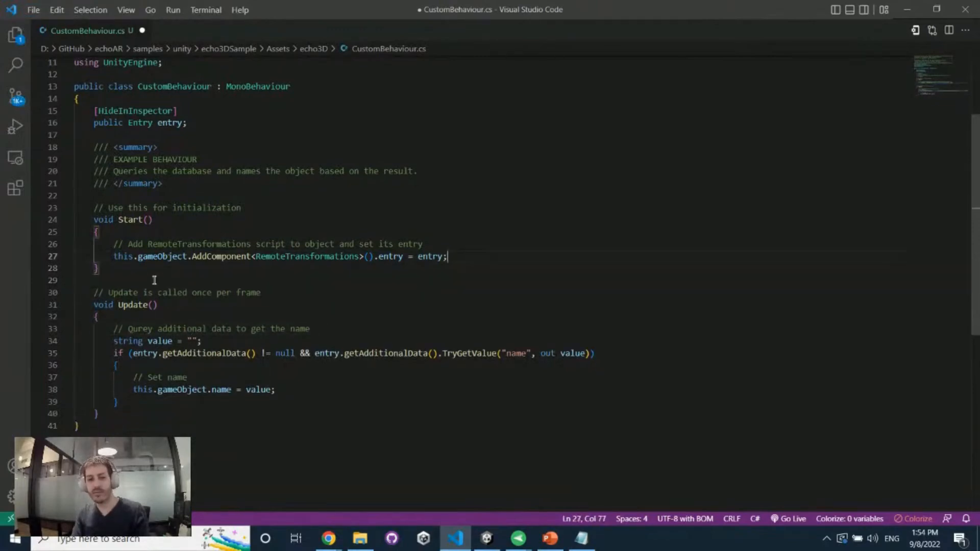
{"action": "key", "text": "ctrl+s"}
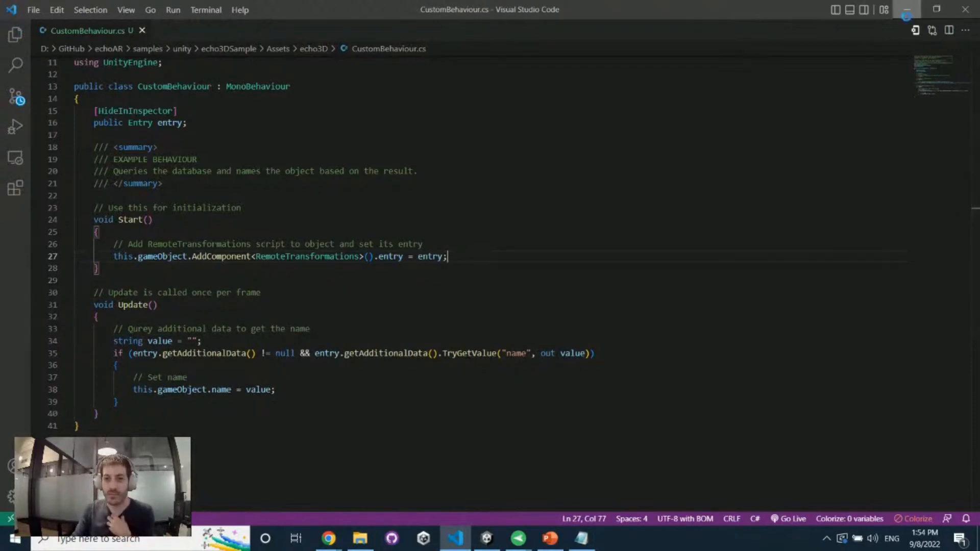
{"action": "left_click", "coordinate": [907, 9]}
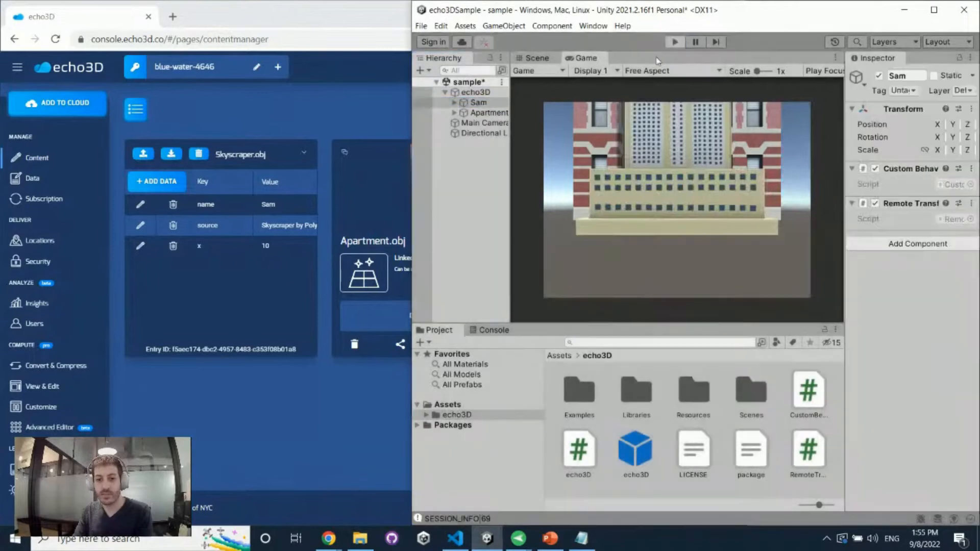
Restart the scene with the updated script and view the buildings.
{"action": "left_click", "coordinate": [676, 42]}
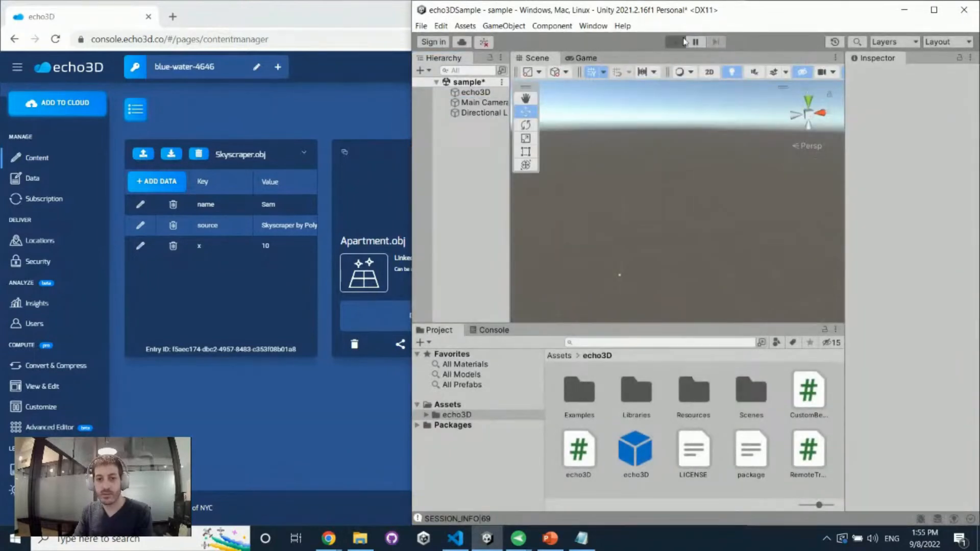
{"action": "left_click", "coordinate": [681, 42]}
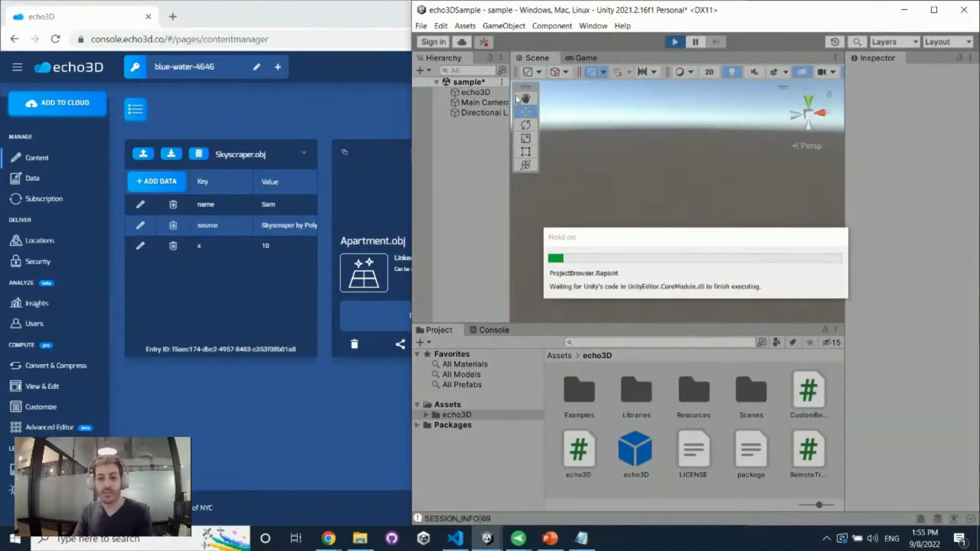
{"action": "left_click", "coordinate": [533, 58]}
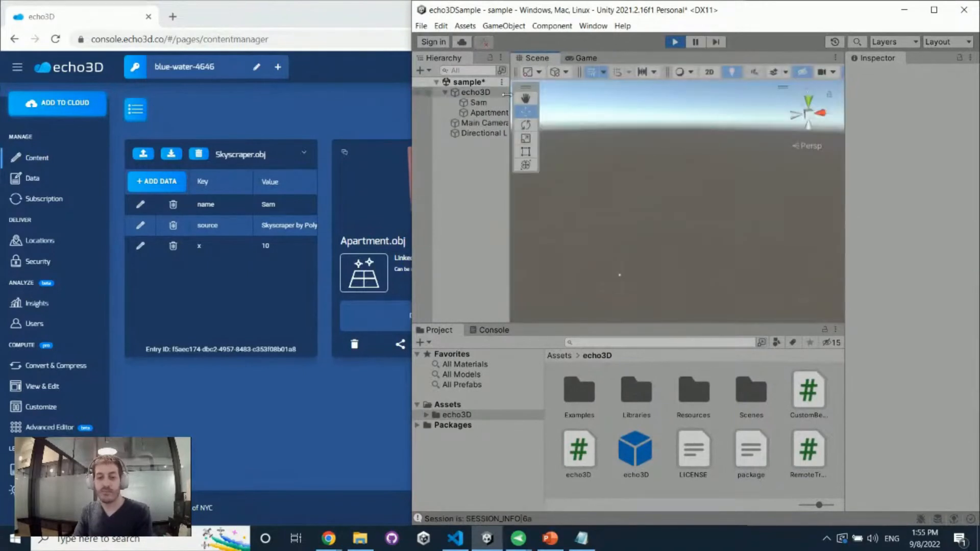
Change the Skyscraper's echo3D name value from Sam back to Kevin and watch Unity update.
{"action": "left_click", "coordinate": [142, 204]}
{"action": "left_click_drag", "start_coordinate": [278, 204], "coordinate": [259, 205]}
{"action": "type", "text": "Kevin"}
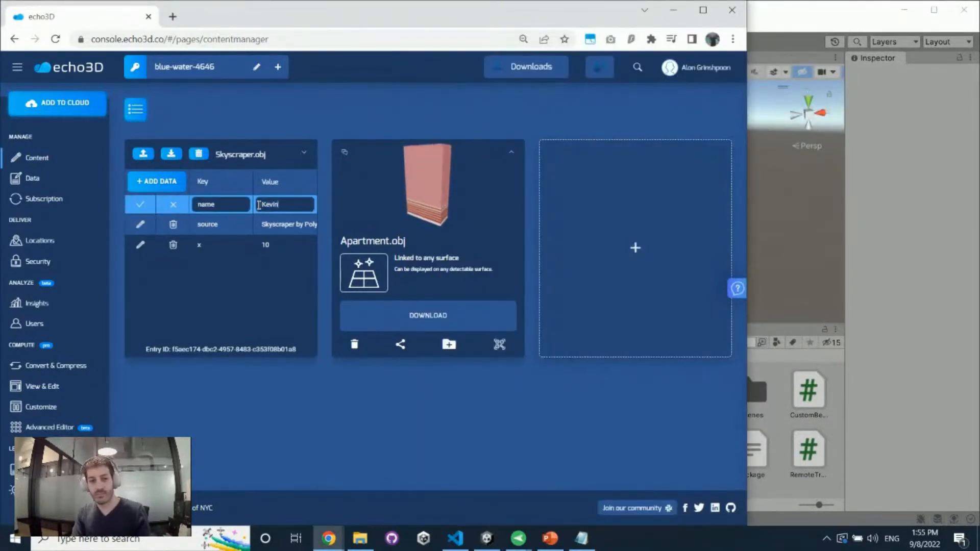
{"action": "key", "text": "Return"}
{"action": "key", "text": "alt+Tab"}
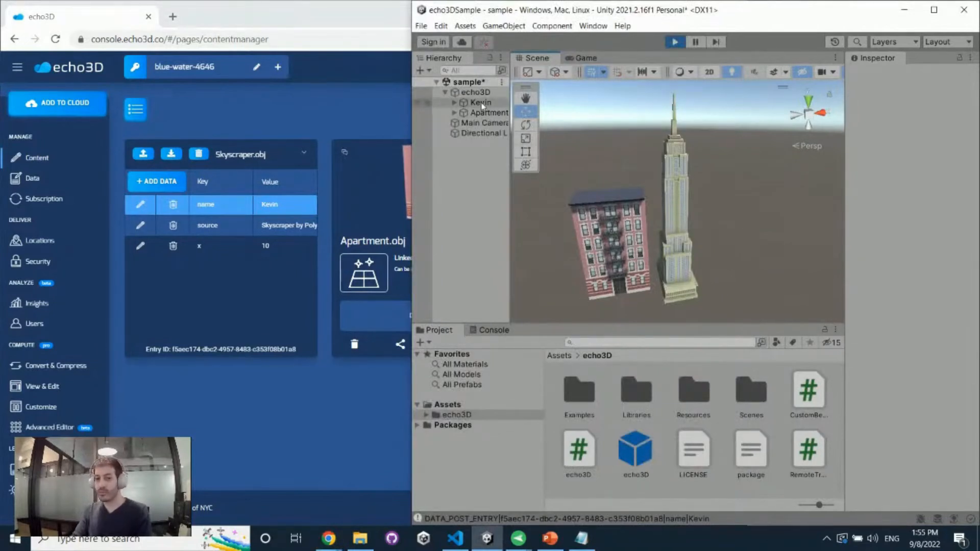
Stop the scene, return to the Assets folder, and collapse Skyscraper.obj's metadata card.
{"action": "left_click", "coordinate": [676, 42]}
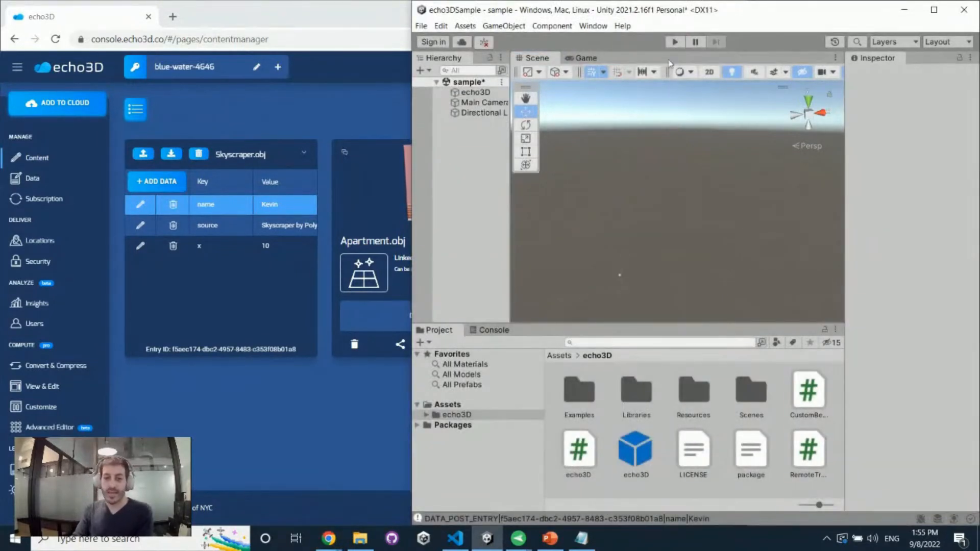
{"action": "left_click", "coordinate": [555, 360]}
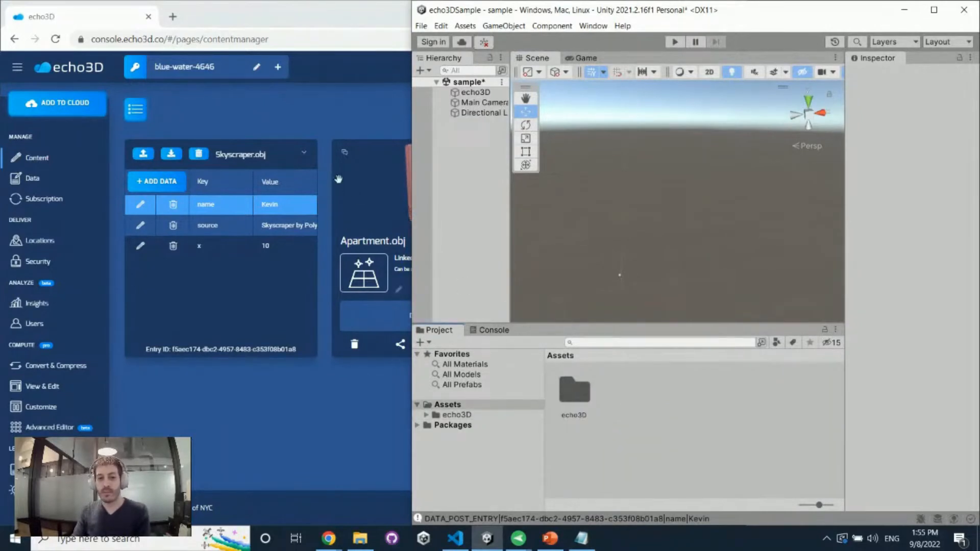
{"action": "left_click", "coordinate": [305, 153]}
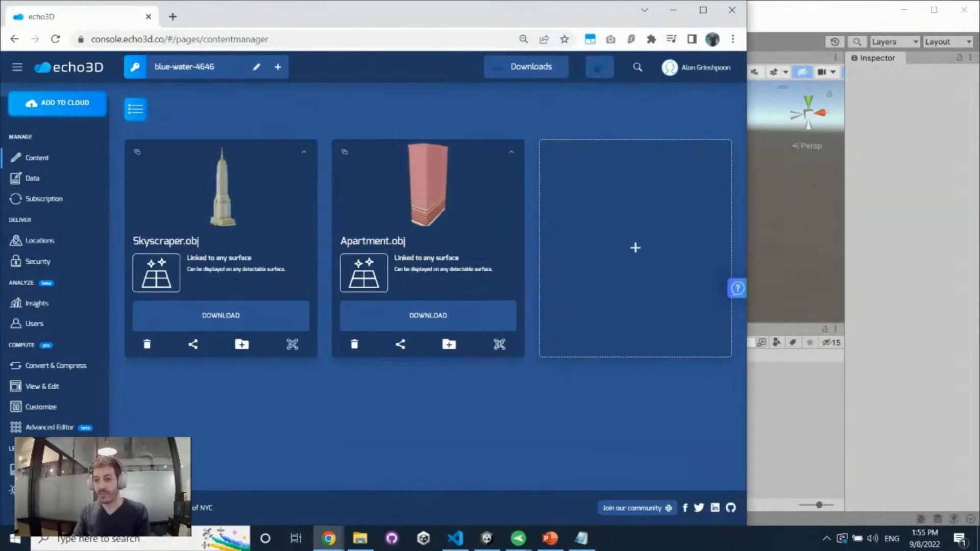
Delete the Apartment.obj and Skyscraper.obj entries from the project content.
{"action": "key", "text": "alt+Tab"}
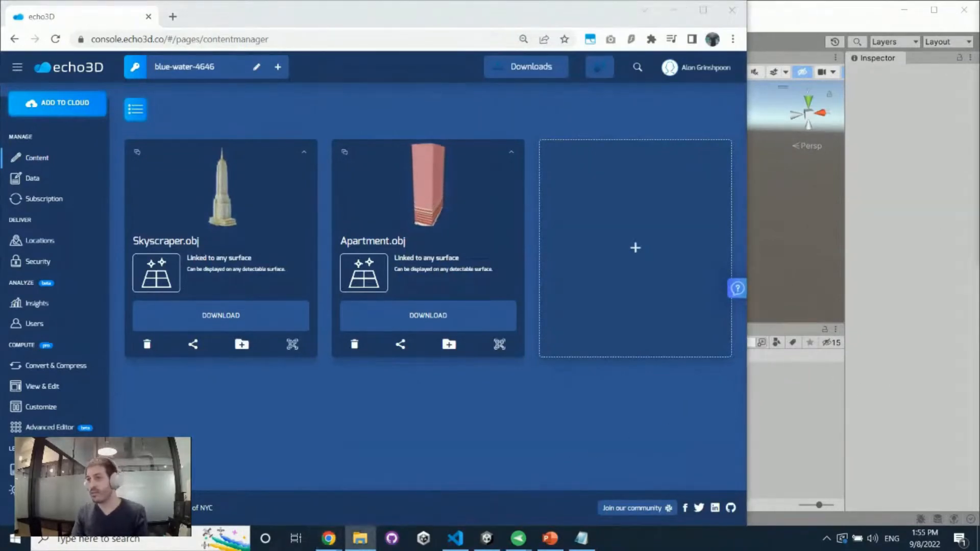
{"action": "left_click", "coordinate": [354, 344]}
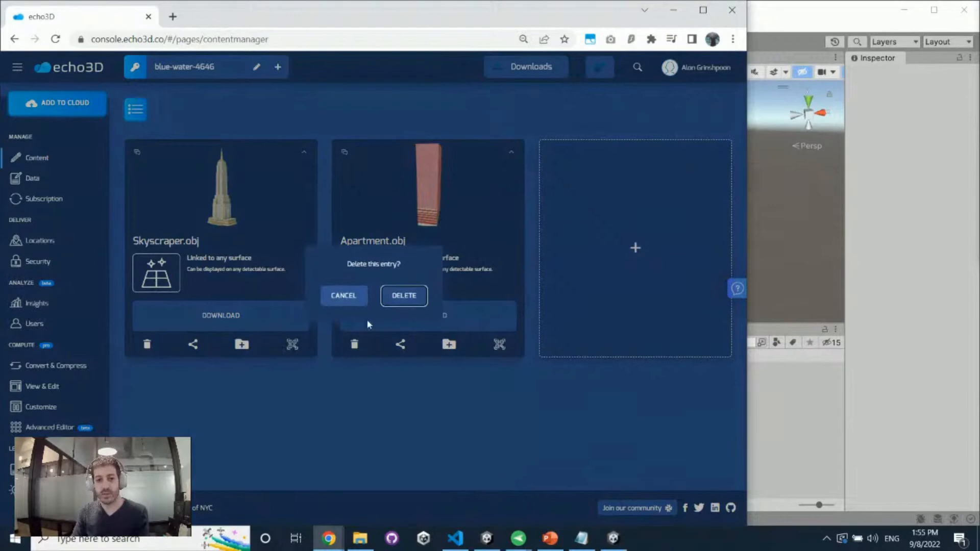
{"action": "left_click", "coordinate": [147, 344]}
{"action": "left_click", "coordinate": [404, 296]}
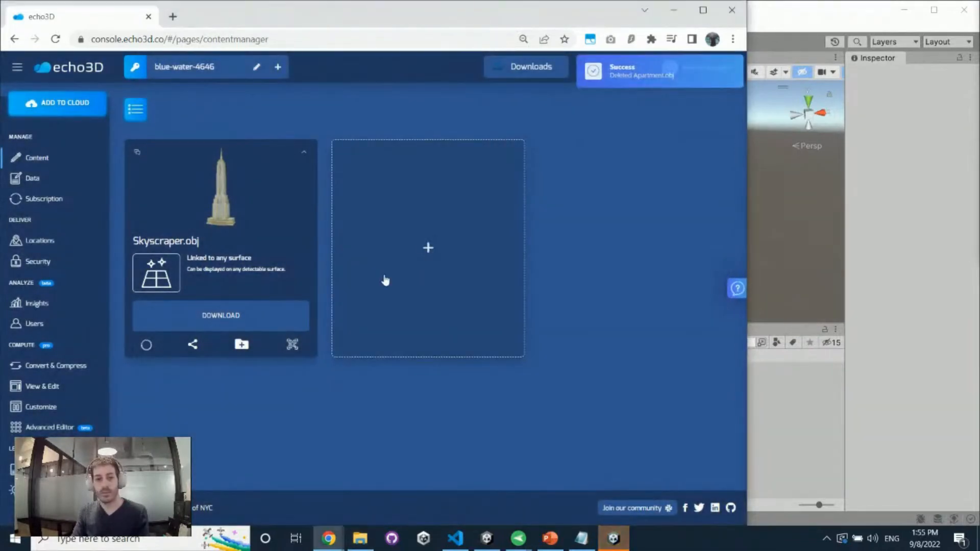
Add new content by selecting earth_obj.glb and metadata.csv from the demo project's models folder.
{"action": "left_click", "coordinate": [385, 279]}
{"action": "left_click", "coordinate": [352, 251]}
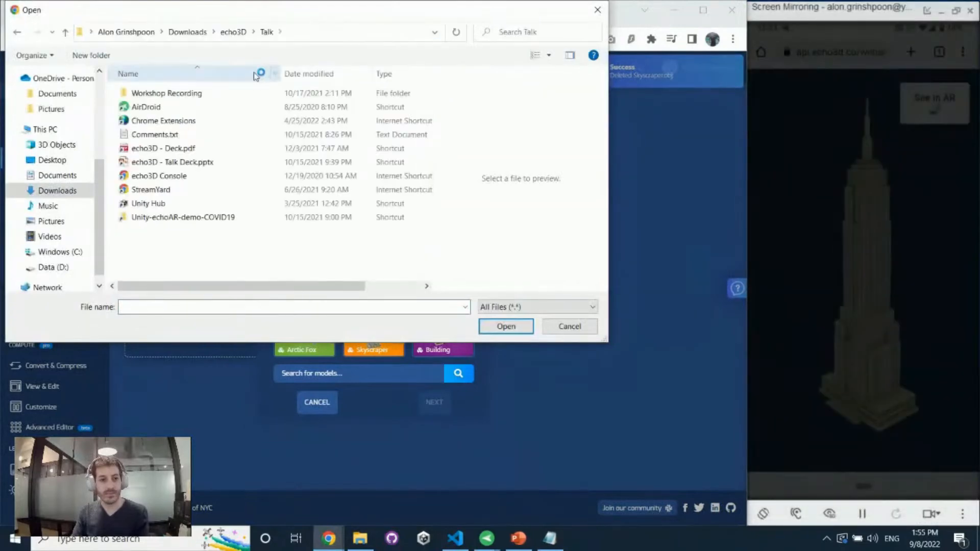
{"action": "double_click", "coordinate": [234, 217]}
{"action": "double_click", "coordinate": [145, 120]}
{"action": "left_click", "coordinate": [153, 93]}
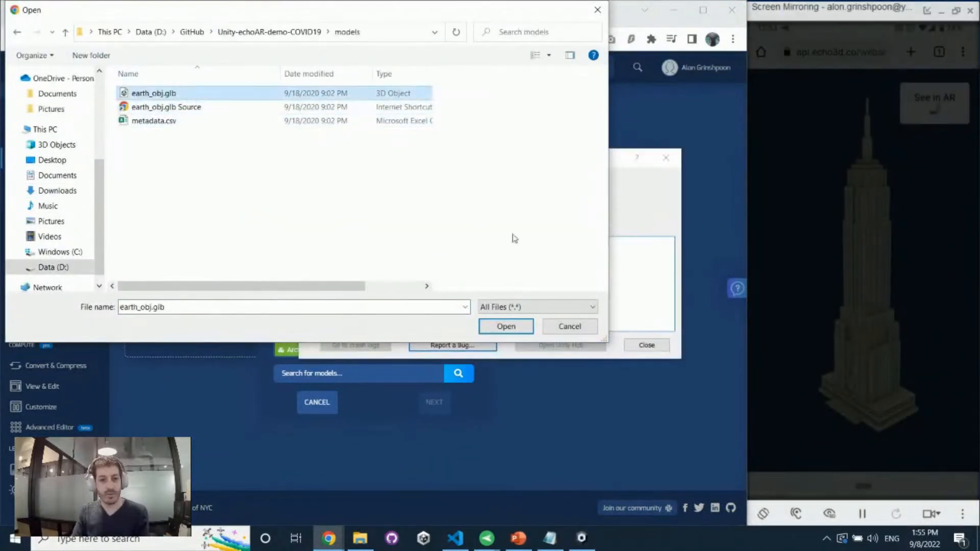
{"action": "left_click", "coordinate": [341, 233]}
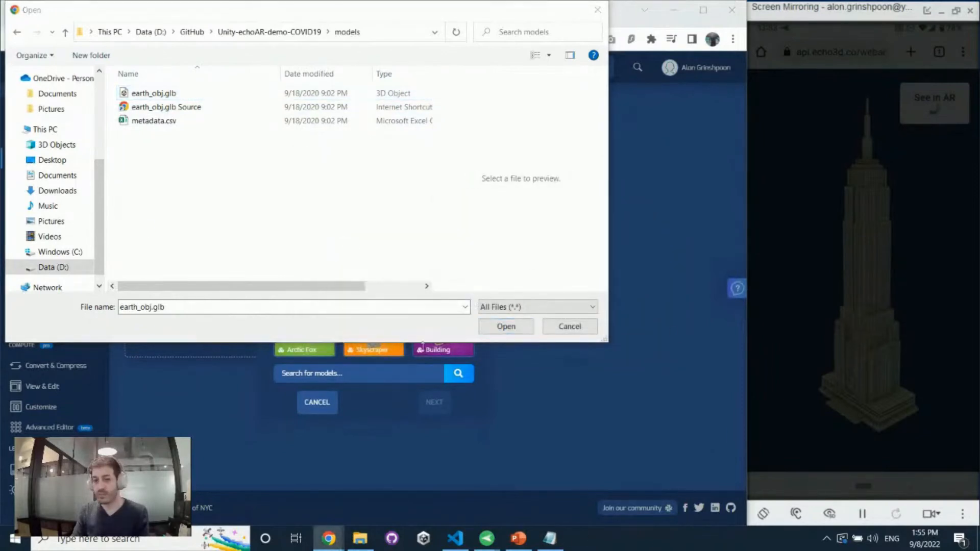
{"action": "left_click", "coordinate": [234, 97]}
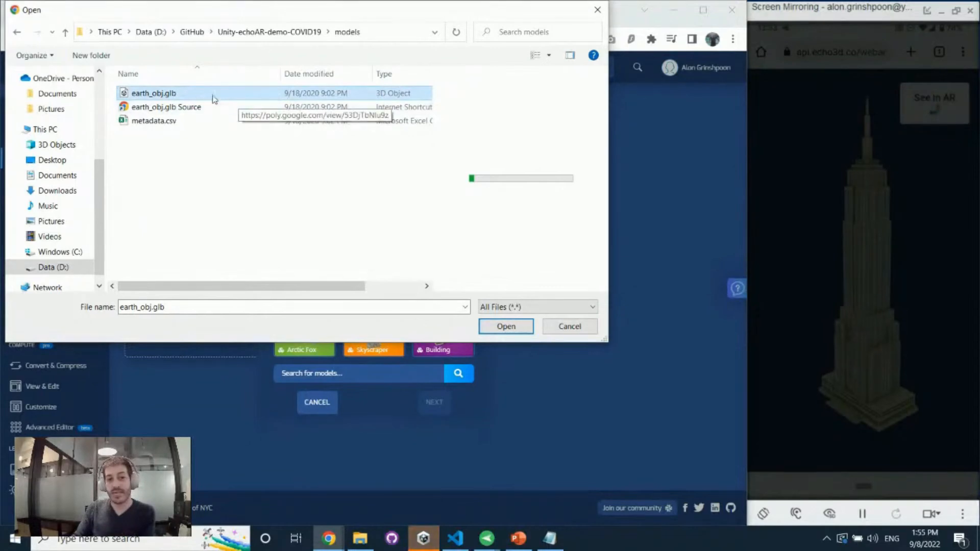
{"action": "left_click", "coordinate": [198, 121], "text": "ctrl"}
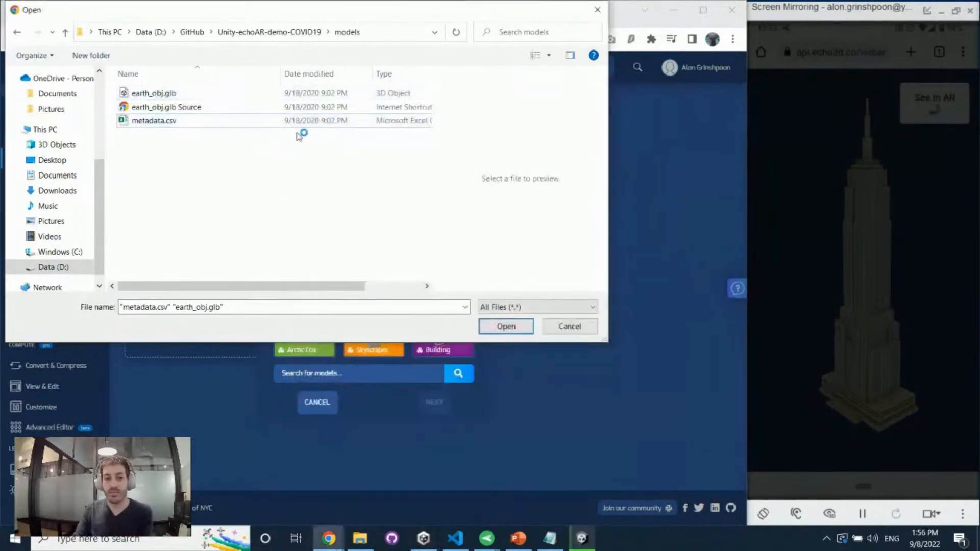
{"action": "left_click", "coordinate": [254, 122]}
{"action": "left_click", "coordinate": [238, 93]}
{"action": "left_click", "coordinate": [250, 120], "text": "ctrl"}
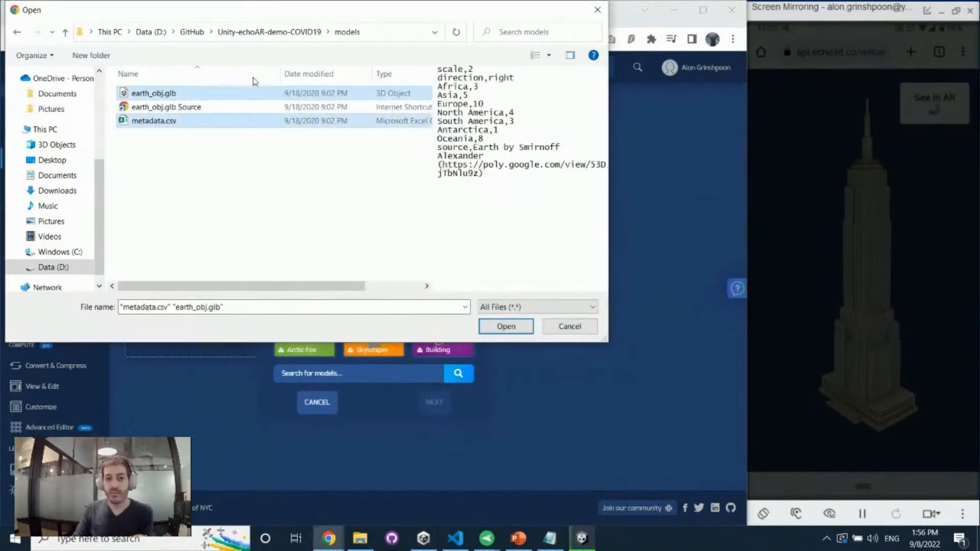
Load both files and advance through the target and submit steps to upload them.
{"action": "left_click", "coordinate": [507, 326]}
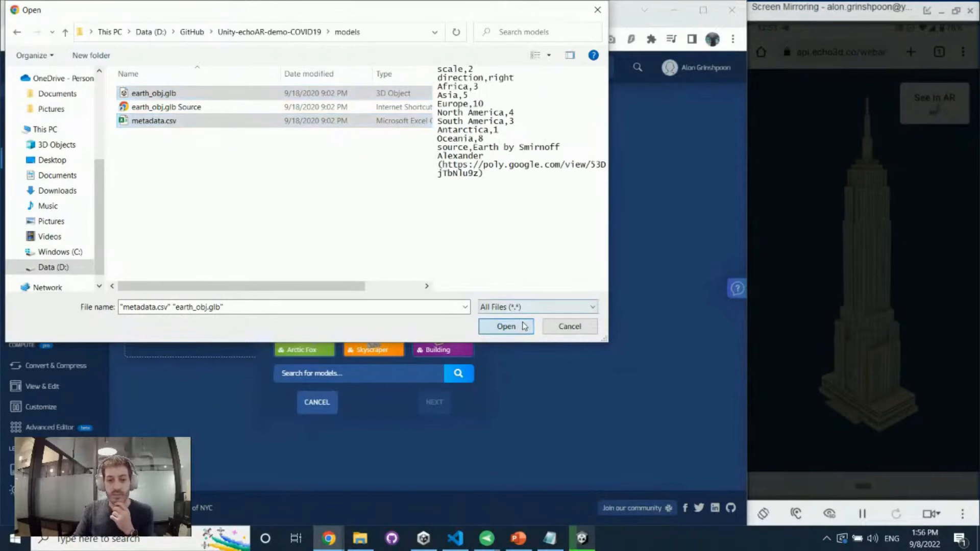
{"action": "left_click", "coordinate": [440, 402]}
{"action": "left_click", "coordinate": [439, 402]}
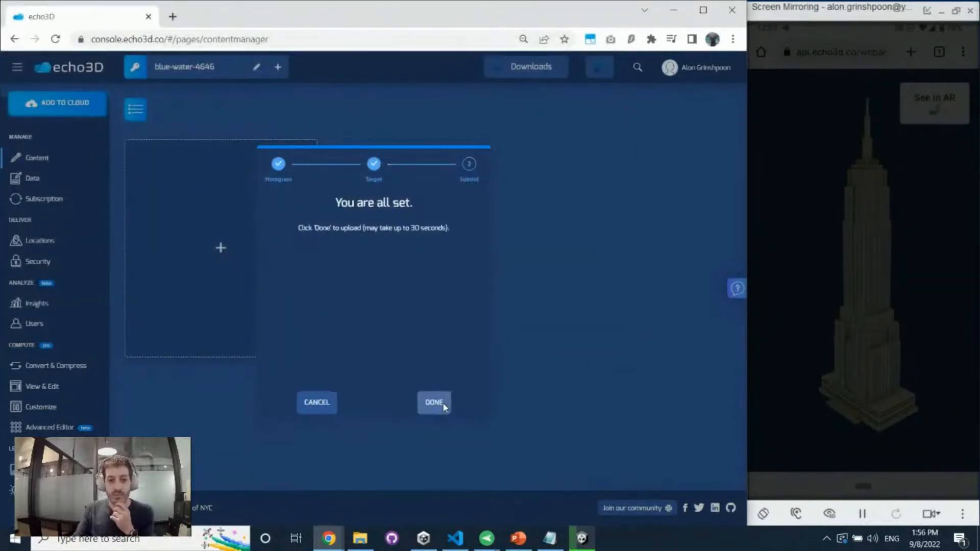
{"action": "left_click", "coordinate": [441, 403]}
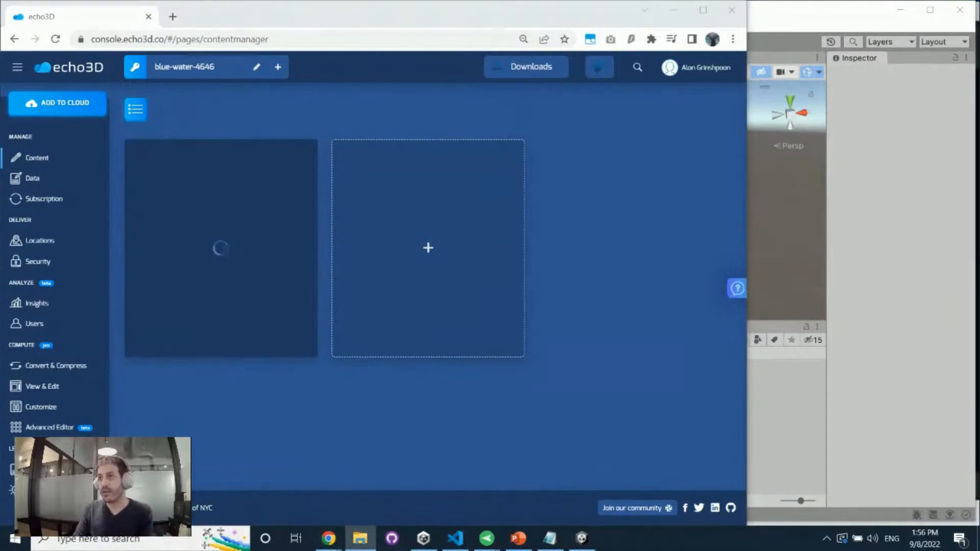
Reveal CustomBehaviour.cs from Assets > echo3D in Explorer, then bring it up in a restored VS Code window.
{"action": "left_click", "coordinate": [768, 467]}
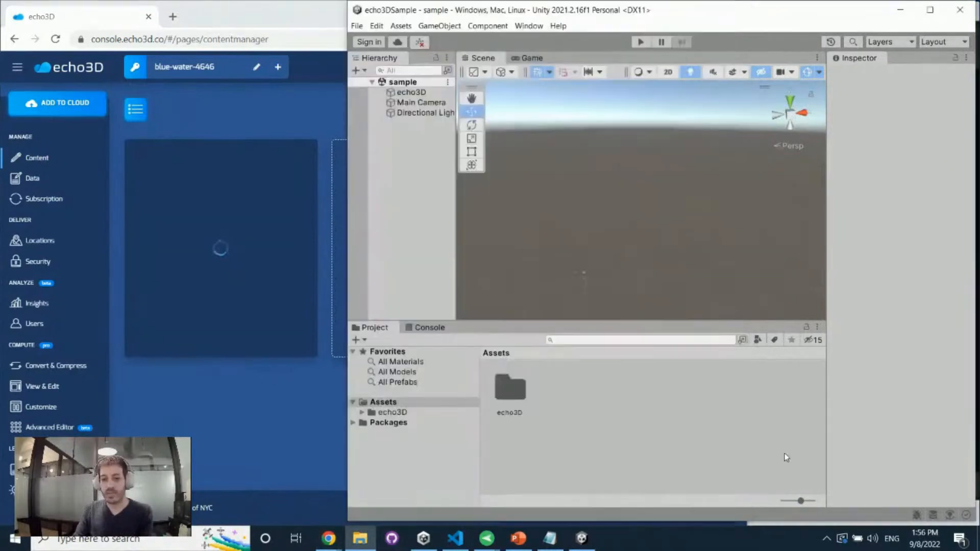
{"action": "double_click", "coordinate": [510, 399]}
{"action": "right_click", "coordinate": [748, 386]}
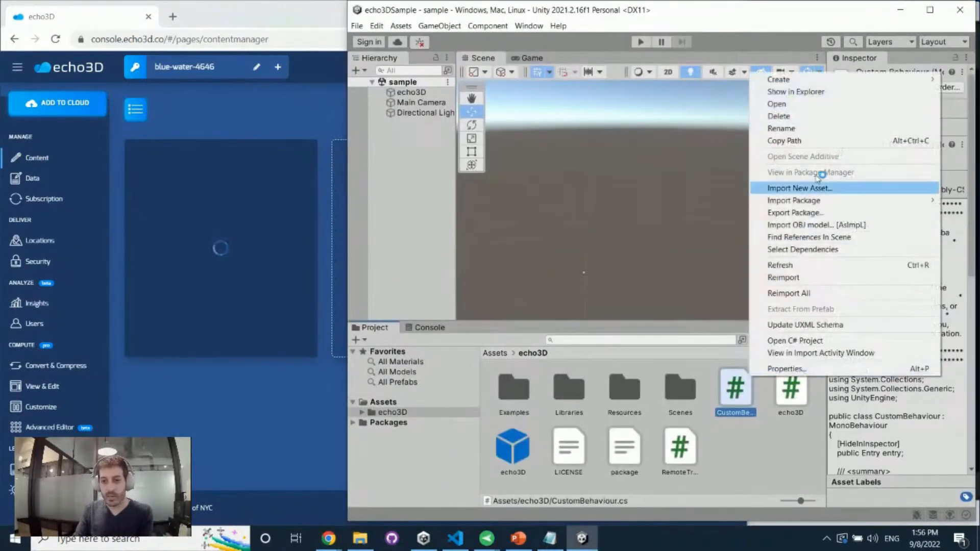
{"action": "left_click", "coordinate": [844, 99]}
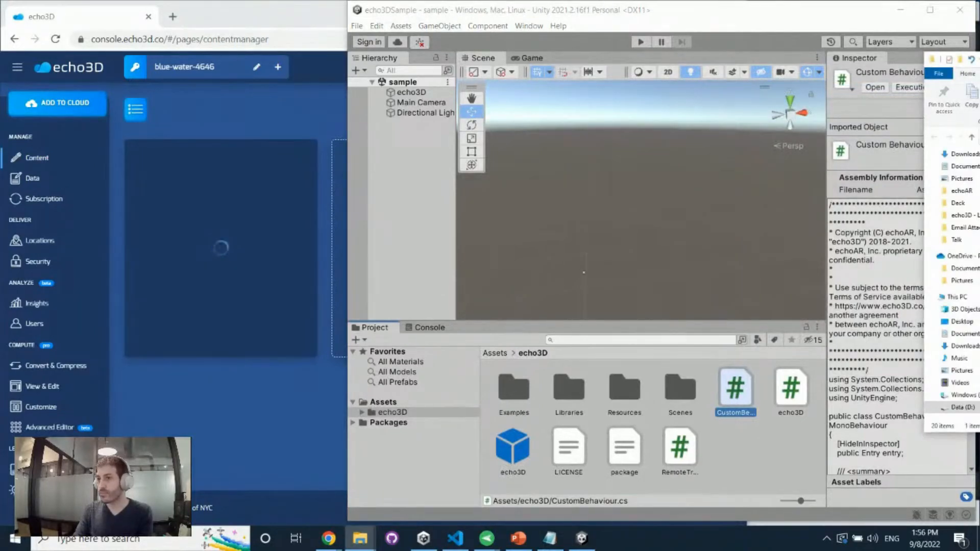
{"action": "key", "text": "alt+F4"}
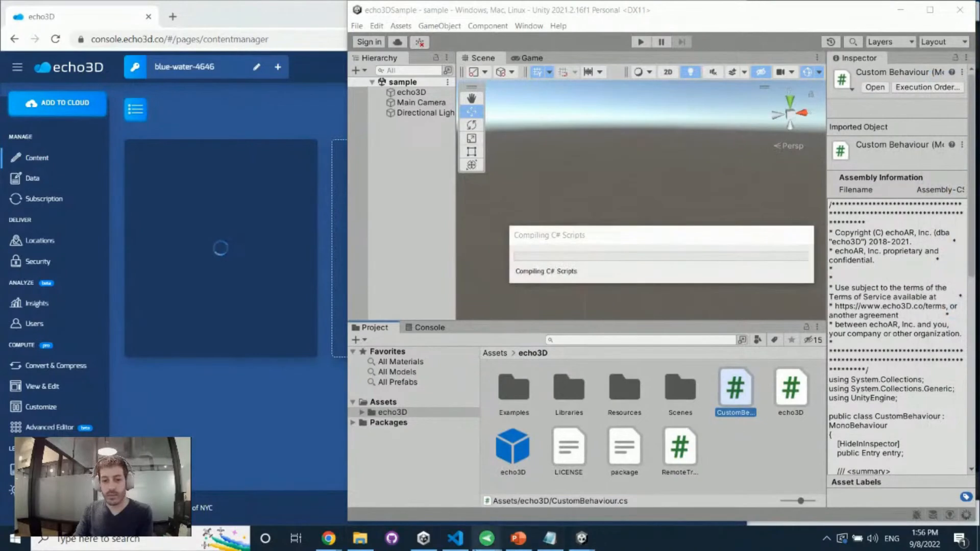
{"action": "left_click", "coordinate": [455, 543]}
{"action": "double_click", "coordinate": [623, 22]}
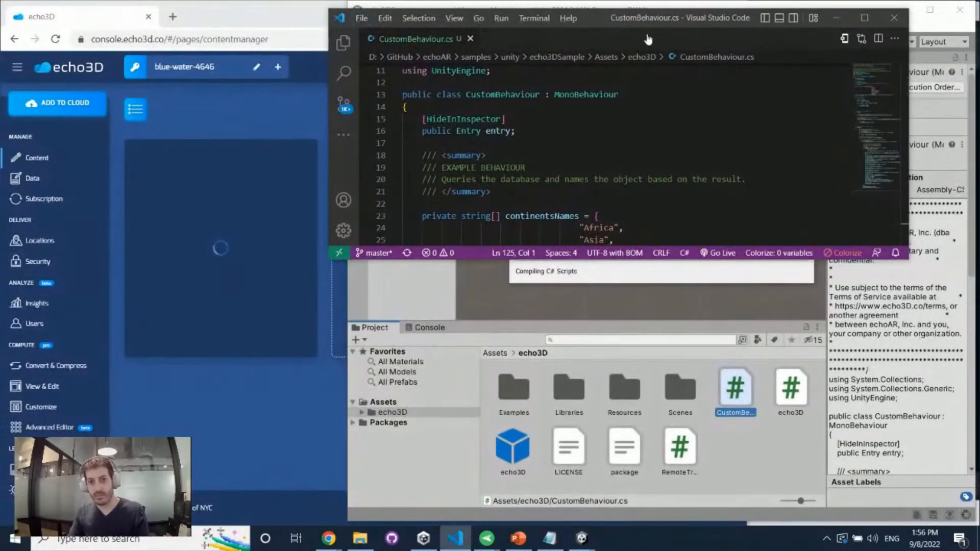
Dock VS Code on the right half, widen it over Unity, and scroll down to Update().
{"action": "key", "text": "super+Right"}
{"action": "left_click", "coordinate": [660, 123]}
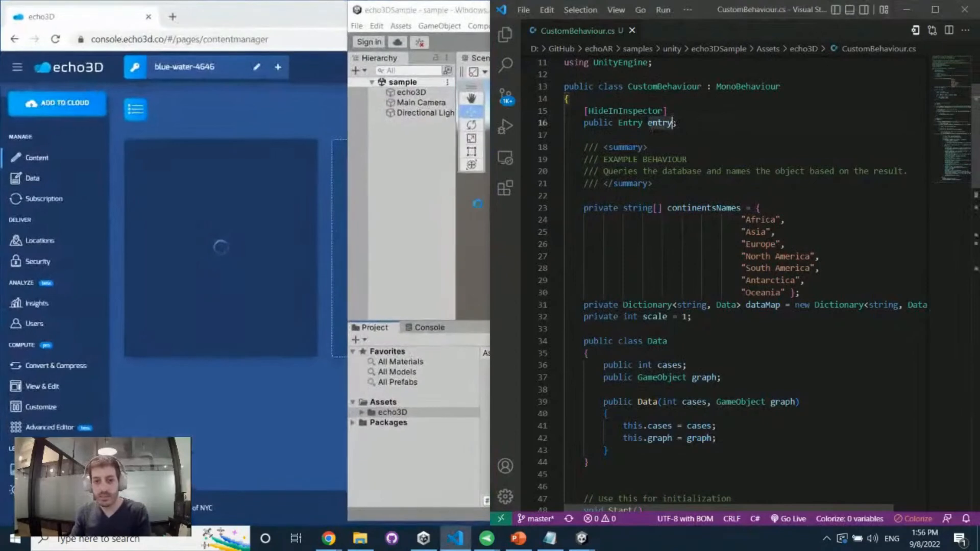
{"action": "left_click_drag", "start_coordinate": [491, 232], "coordinate": [343, 234]}
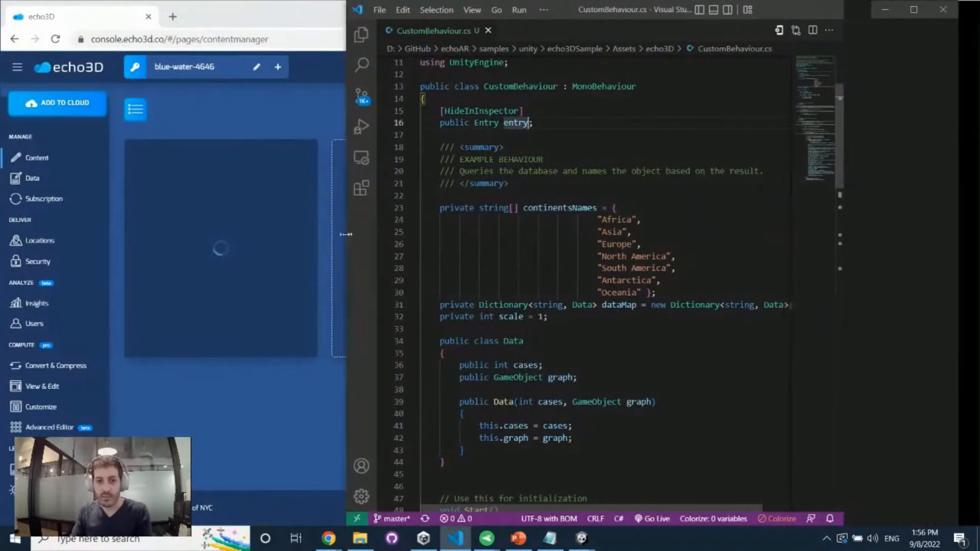
{"action": "scroll", "coordinate": [467, 212], "scroll_direction": "down", "scroll_amount": 1}
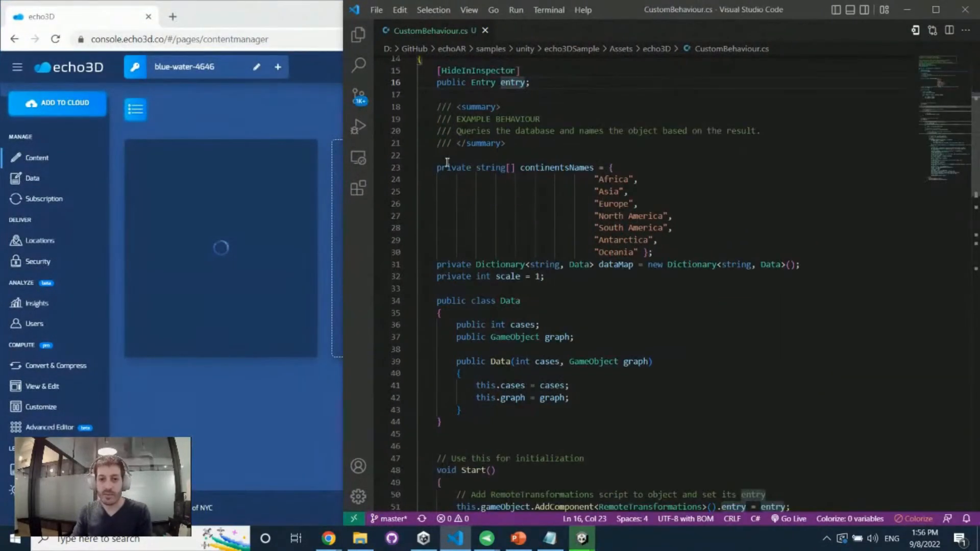
{"action": "scroll", "coordinate": [665, 206], "scroll_direction": "down", "scroll_amount": 1}
{"action": "scroll", "coordinate": [602, 225], "scroll_direction": "down", "scroll_amount": 2}
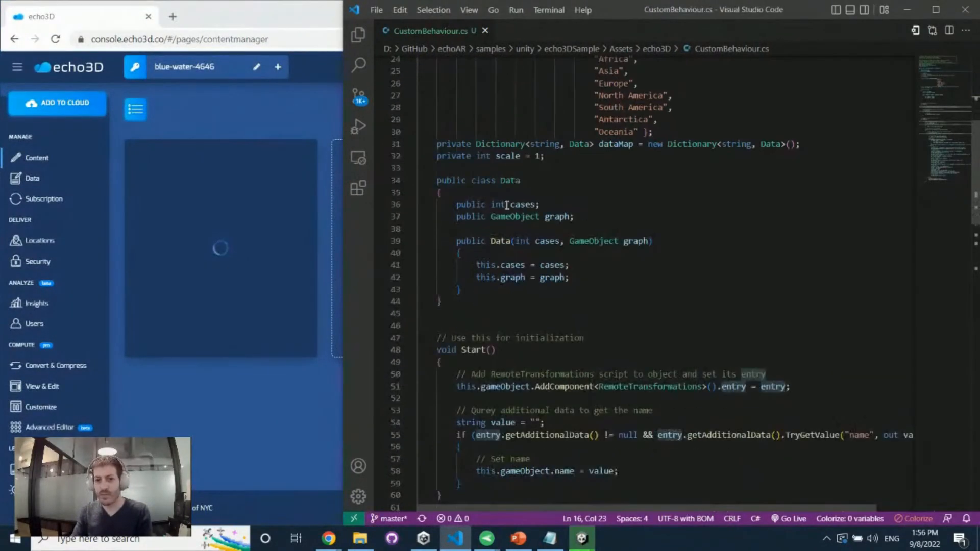
{"action": "scroll", "coordinate": [506, 205], "scroll_direction": "down", "scroll_amount": 2}
{"action": "scroll", "coordinate": [474, 265], "scroll_direction": "down", "scroll_amount": 2}
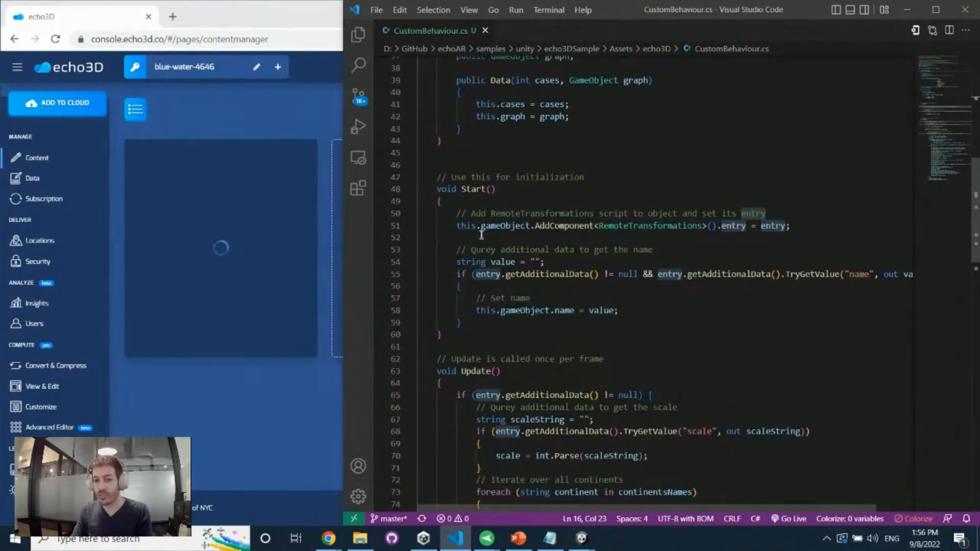
{"action": "scroll", "coordinate": [477, 241], "scroll_direction": "down", "scroll_amount": 3}
{"action": "scroll", "coordinate": [521, 253], "scroll_direction": "down", "scroll_amount": 3}
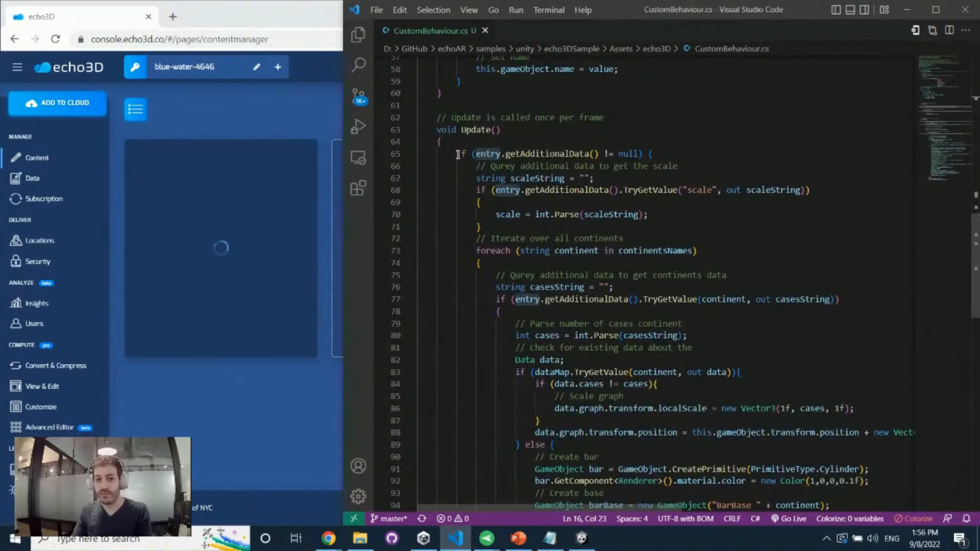
Highlight the additional-data null check, the scale lookup on line 68, and the continent-name loop.
{"action": "left_click_drag", "start_coordinate": [457, 154], "coordinate": [709, 158]}
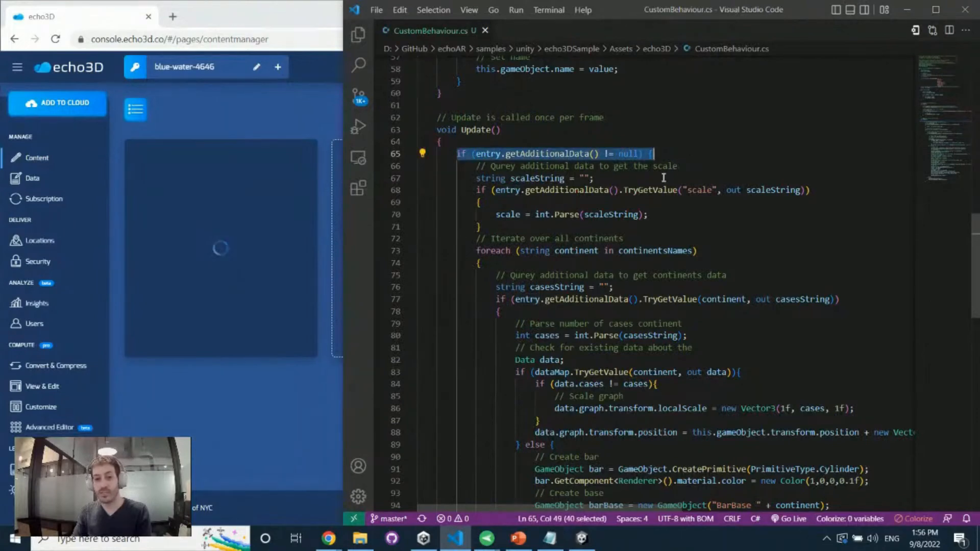
{"action": "triple_click", "coordinate": [697, 190]}
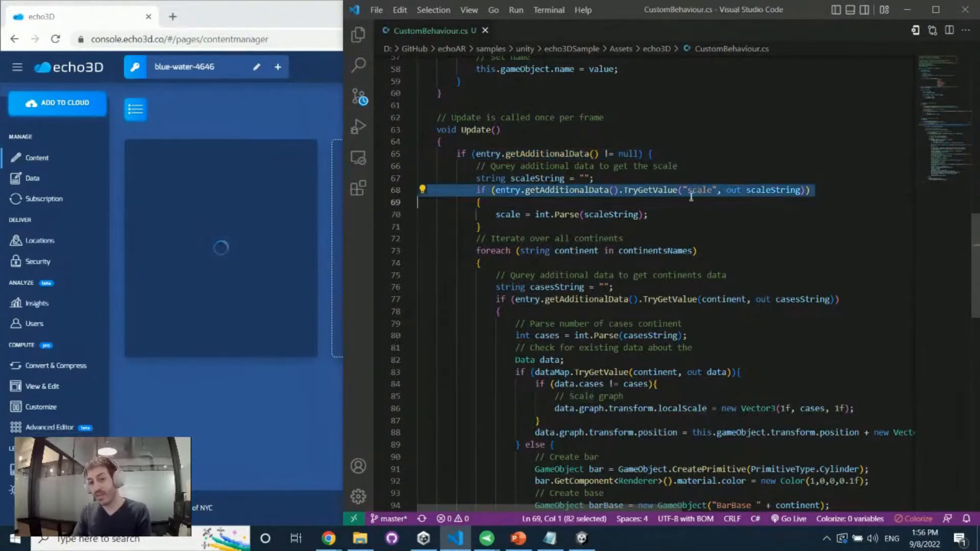
{"action": "left_click", "coordinate": [688, 200]}
{"action": "scroll", "coordinate": [685, 200], "scroll_direction": "down", "scroll_amount": 3}
{"action": "left_click_drag", "start_coordinate": [477, 131], "coordinate": [480, 143]}
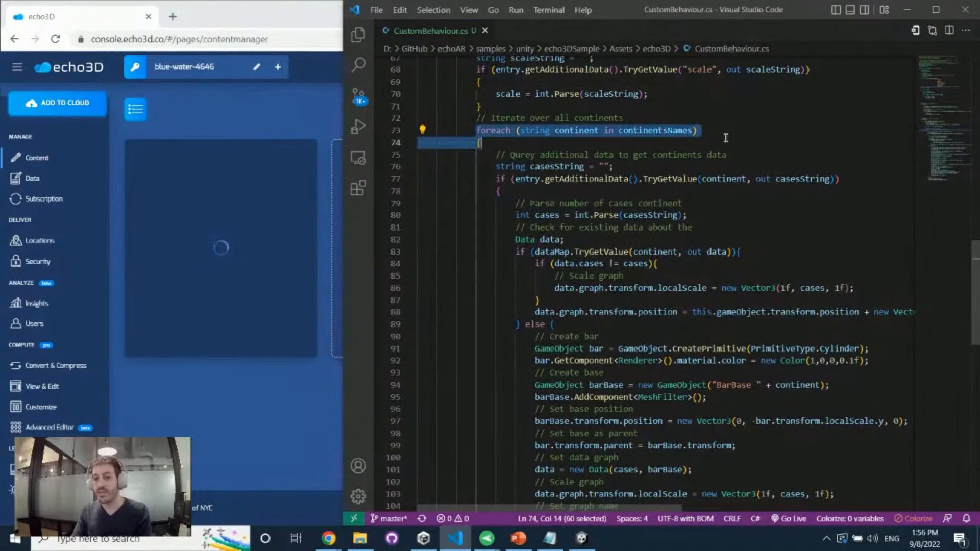
{"action": "double_click", "coordinate": [762, 178]}
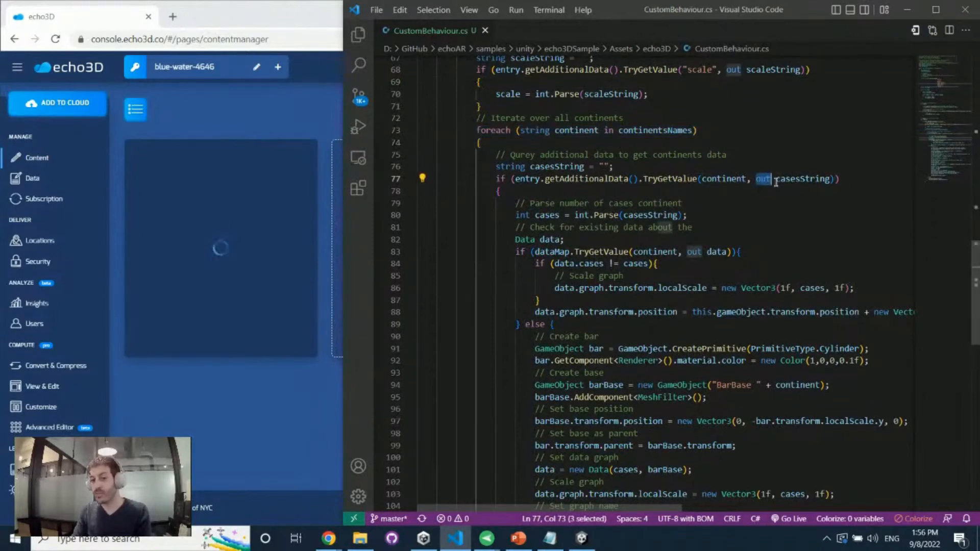
Review the remaining red-bar building code, then minimize VS Code to reveal Unity.
{"action": "scroll", "coordinate": [650, 214], "scroll_direction": "down", "scroll_amount": 1}
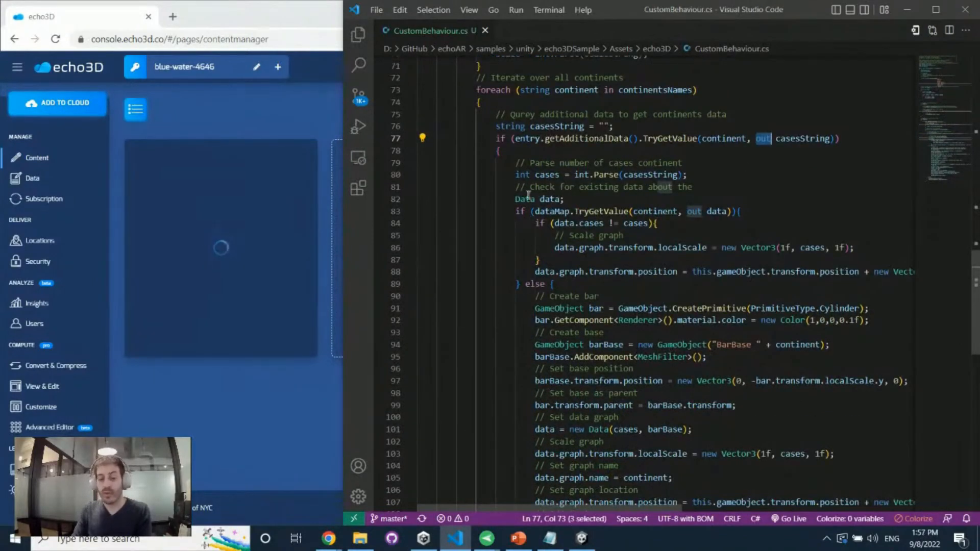
{"action": "left_click_drag", "start_coordinate": [516, 199], "coordinate": [579, 212]}
{"action": "scroll", "coordinate": [595, 212], "scroll_direction": "down", "scroll_amount": 2}
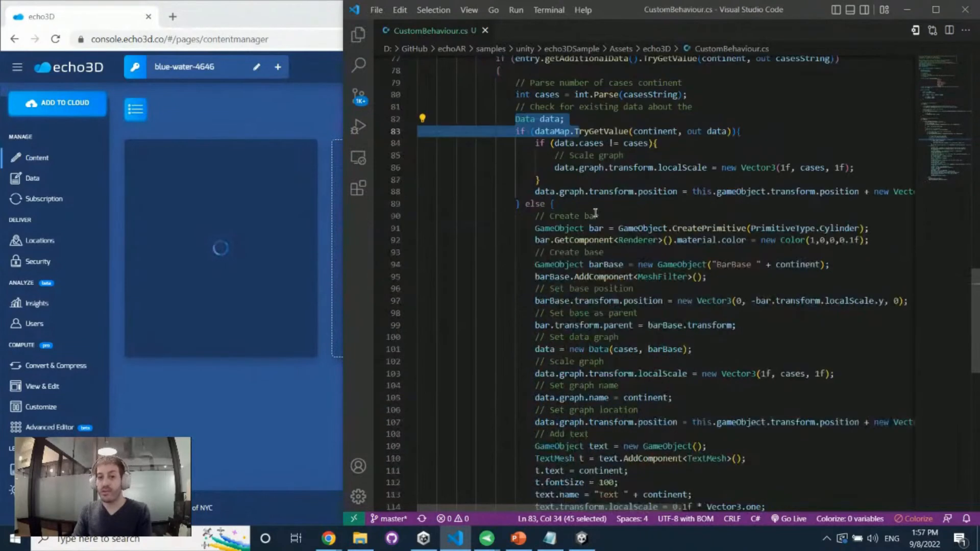
{"action": "scroll", "coordinate": [618, 225], "scroll_direction": "down", "scroll_amount": 1}
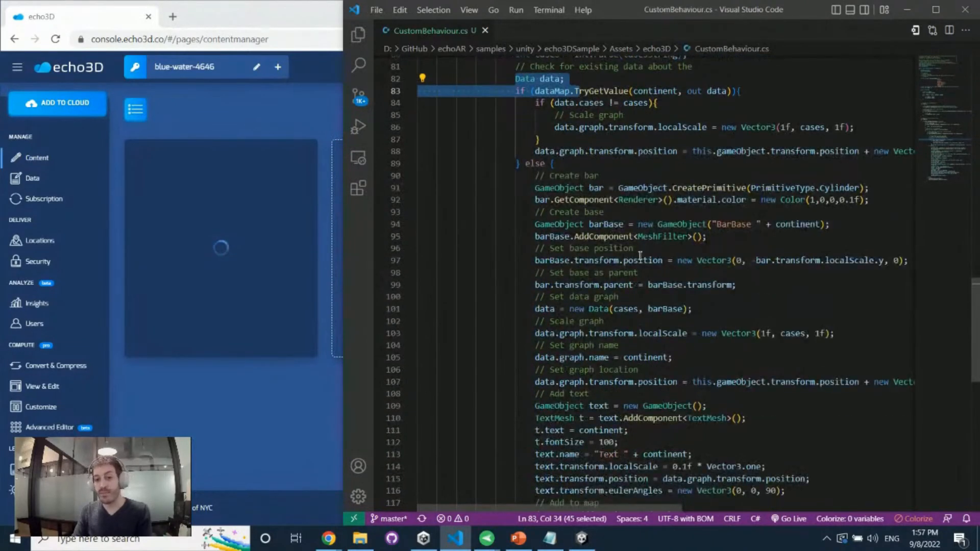
{"action": "scroll", "coordinate": [640, 254], "scroll_direction": "down", "scroll_amount": 2}
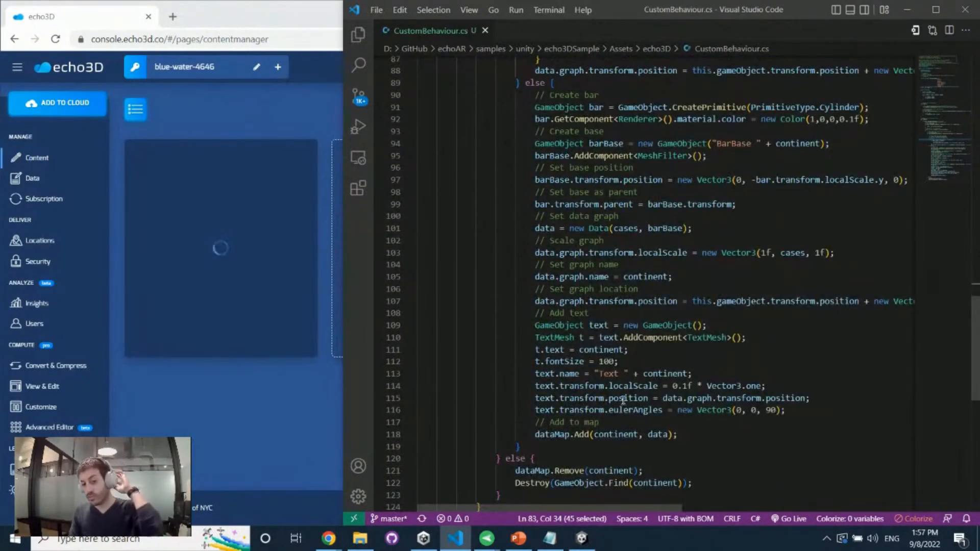
{"action": "scroll", "coordinate": [604, 357], "scroll_direction": "down", "scroll_amount": 2}
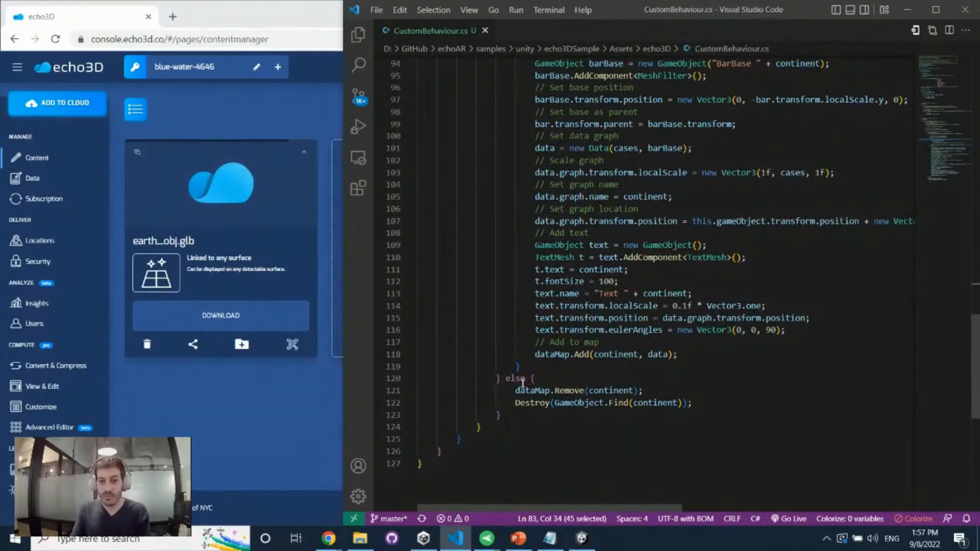
{"action": "scroll", "coordinate": [831, 123], "scroll_direction": "up", "scroll_amount": 7}
{"action": "left_click", "coordinate": [825, 146]}
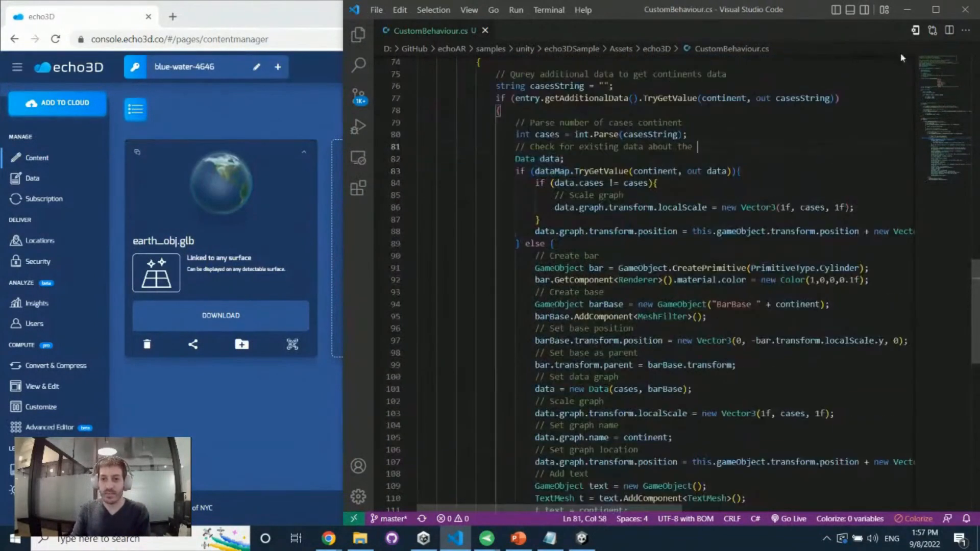
{"action": "left_click", "coordinate": [912, 15]}
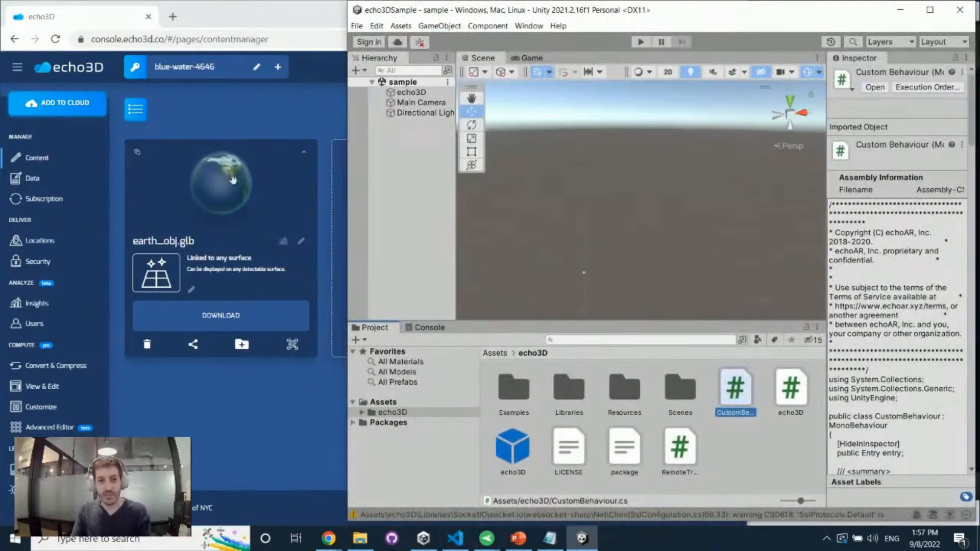
Check the earth model's metadata, paste the API key into Unity's echo3D object, and press Play.
{"action": "left_click", "coordinate": [294, 167]}
{"action": "left_click", "coordinate": [302, 156]}
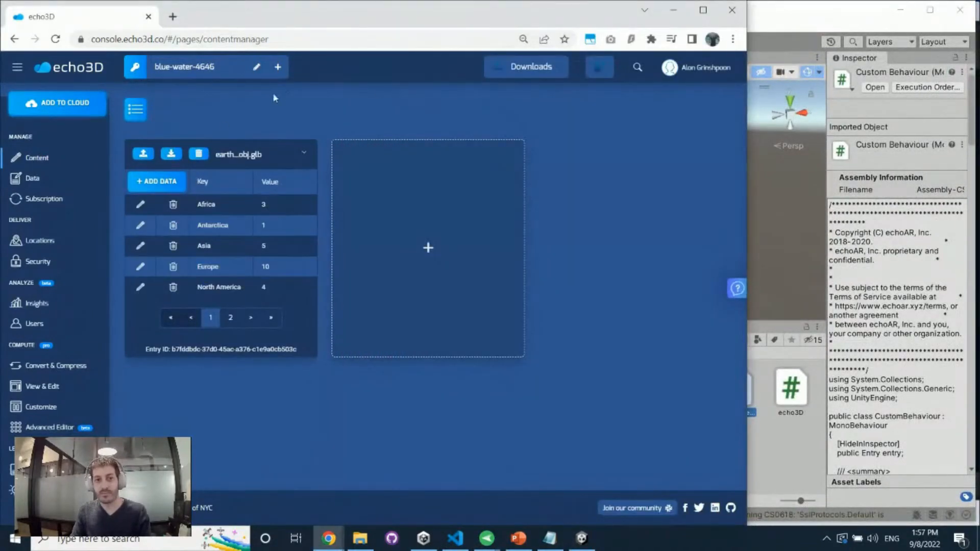
{"action": "left_click", "coordinate": [786, 150]}
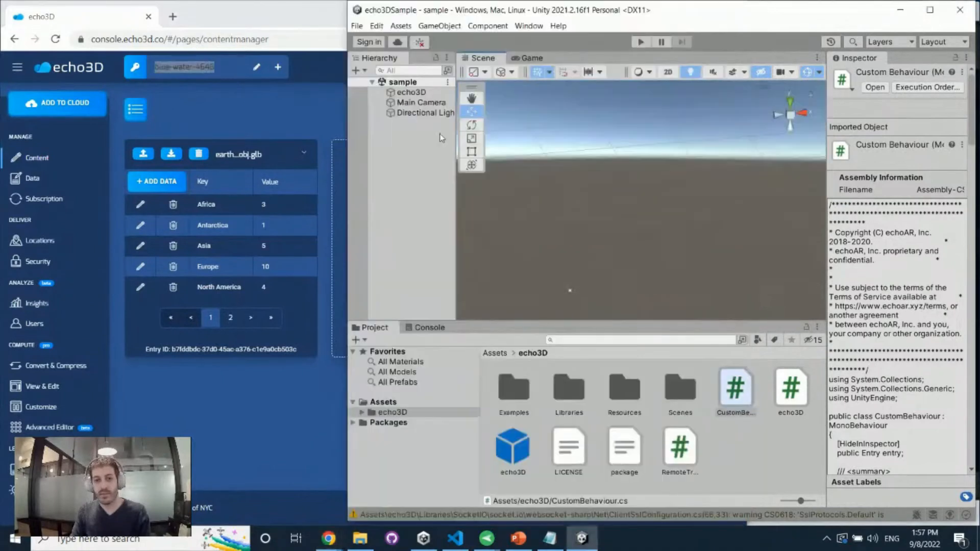
{"action": "left_click", "coordinate": [413, 92]}
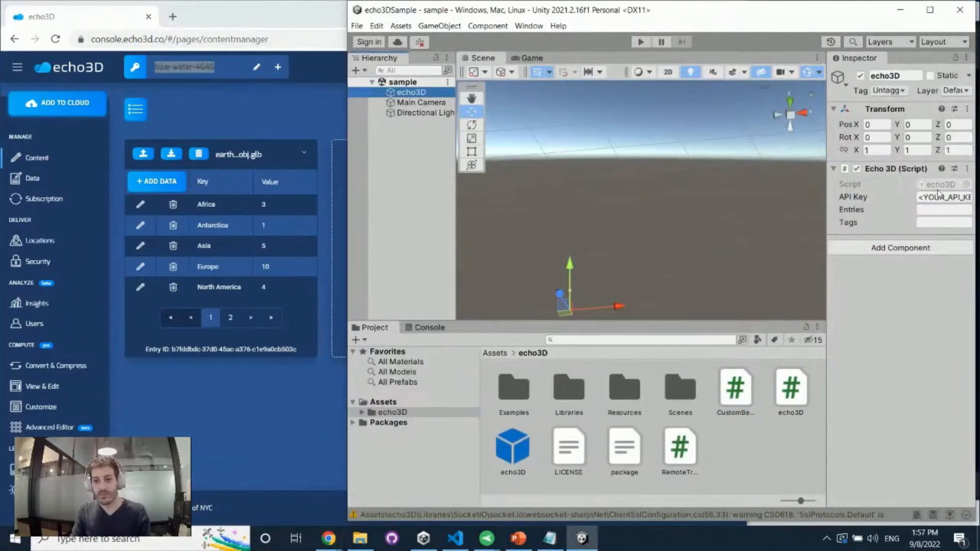
{"action": "left_click", "coordinate": [939, 197]}
{"action": "key", "text": "ctrl+v"}
{"action": "left_click", "coordinate": [640, 41]}
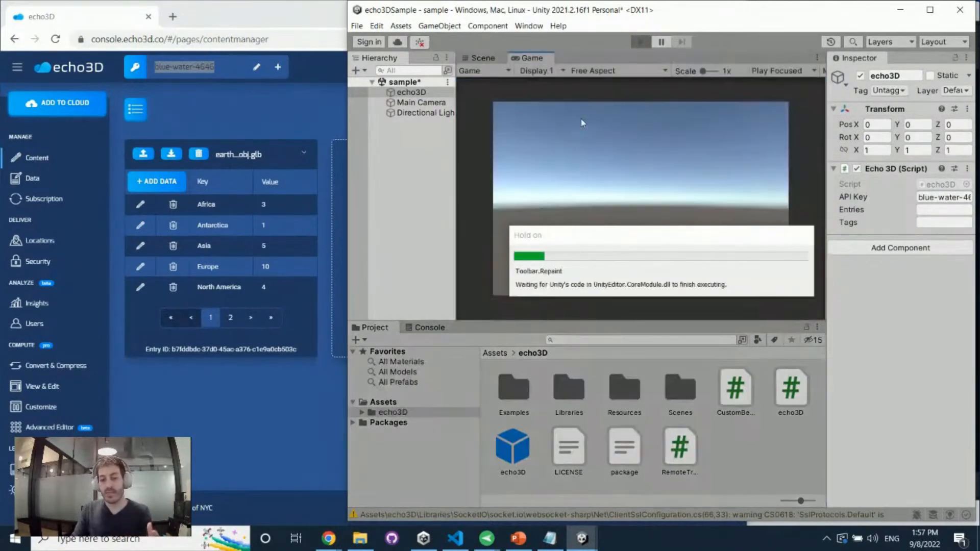
In Scene view, frame the echo3D object and orbit until the globe and continent bars face the camera.
{"action": "left_click", "coordinate": [491, 59]}
{"action": "scroll", "coordinate": [613, 196], "scroll_direction": "down", "scroll_amount": 3}
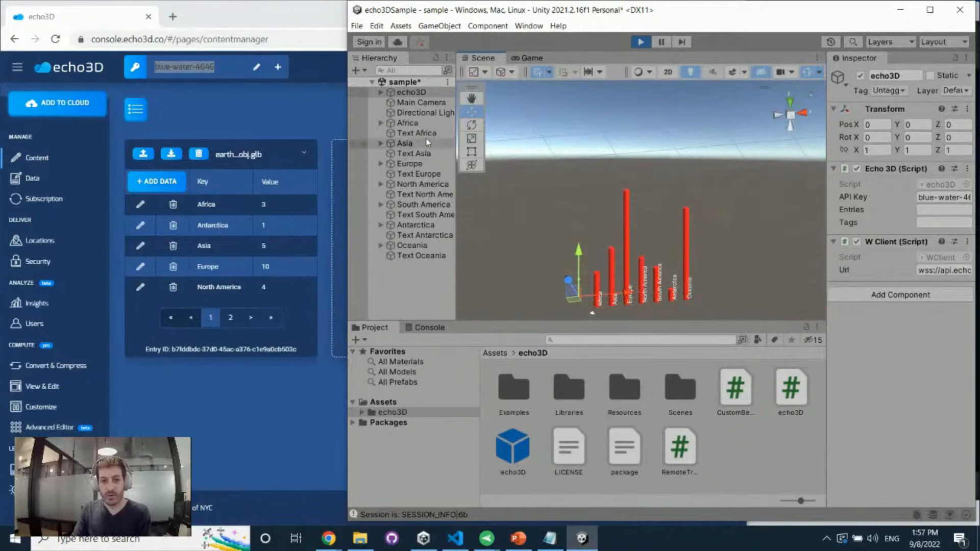
{"action": "double_click", "coordinate": [429, 94]}
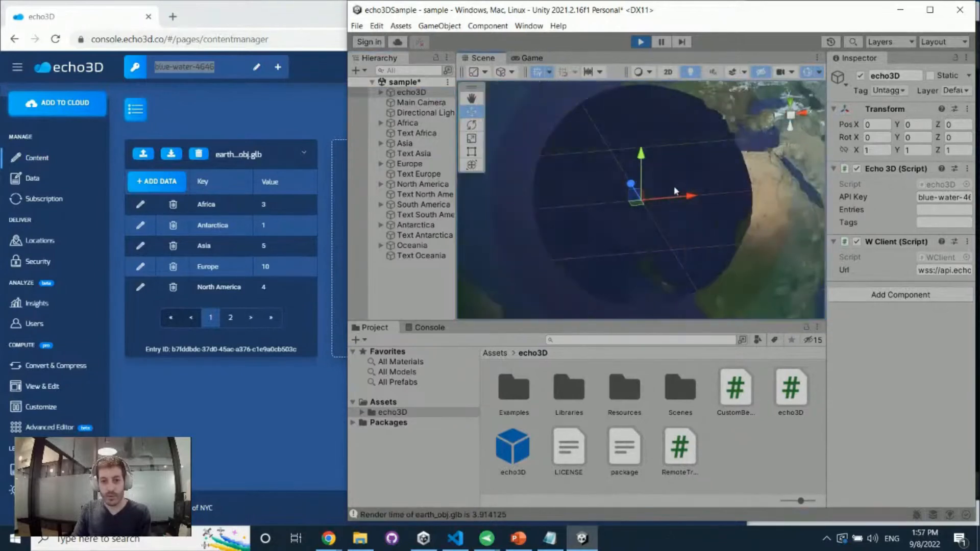
{"action": "scroll", "coordinate": [674, 185], "scroll_direction": "down", "scroll_amount": 5}
{"action": "scroll", "coordinate": [689, 162], "scroll_direction": "down", "scroll_amount": 5}
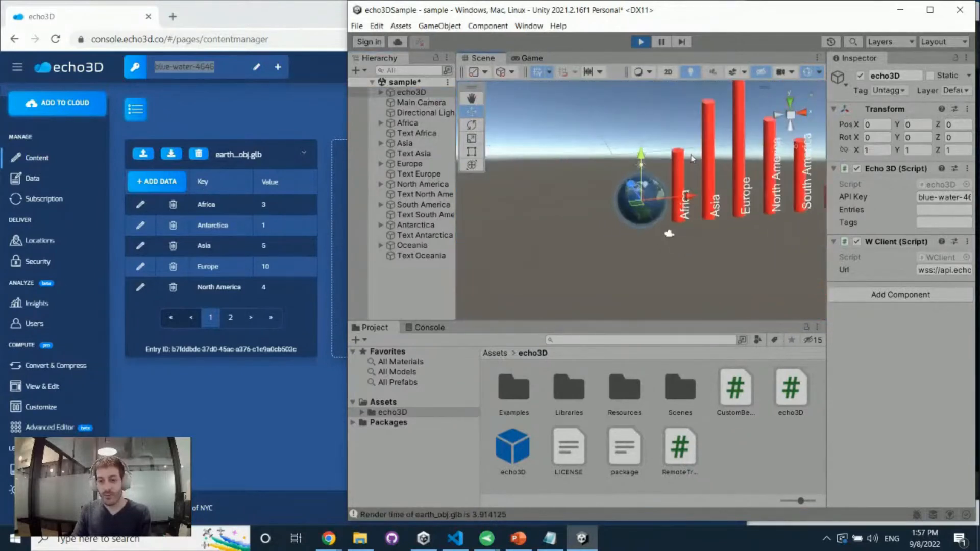
{"action": "left_click_drag", "start_coordinate": [689, 162], "coordinate": [737, 147], "text": "alt"}
{"action": "left_click_drag", "start_coordinate": [500, 147], "coordinate": [585, 153], "text": "alt"}
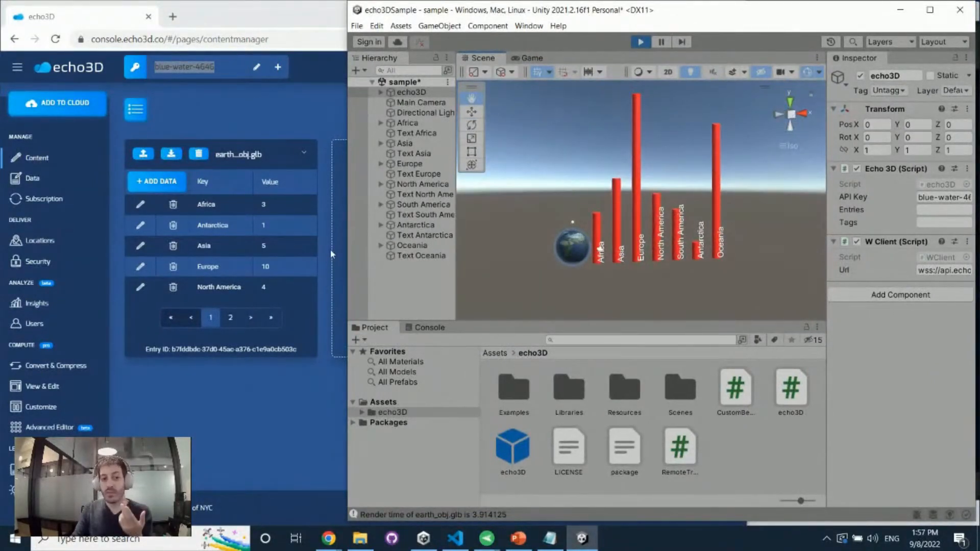
{"action": "left_click", "coordinate": [140, 225]}
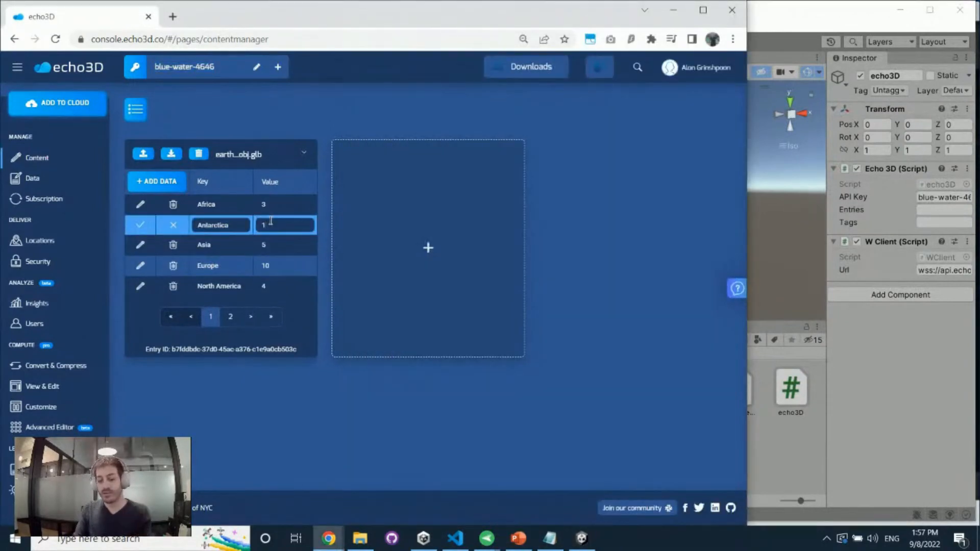
Change Antarctica's metadata value to 10.
{"action": "type", "text": "0"}
{"action": "key", "text": "Return"}
{"action": "key", "text": "alt+Tab"}
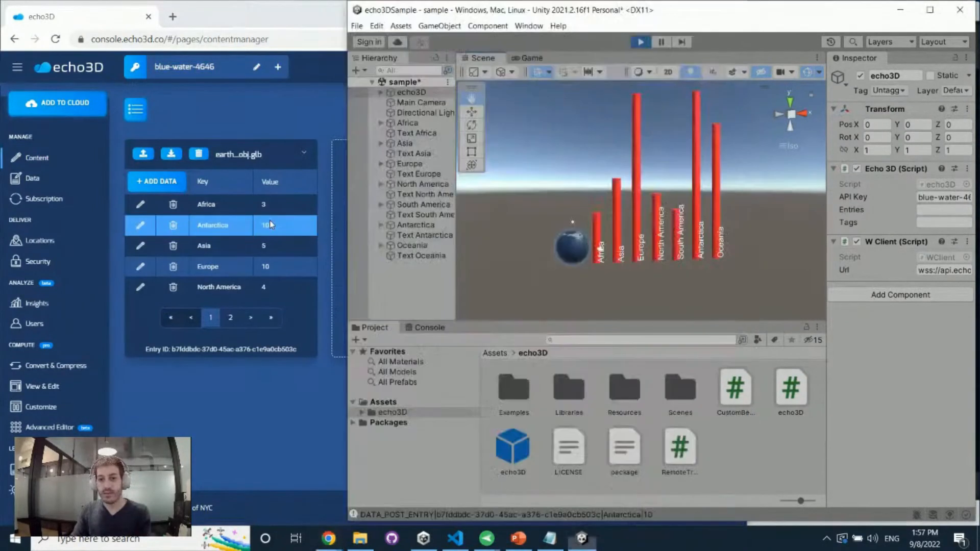
Delete the Antarctica row, watch Unity's bars update, then stop Play mode.
{"action": "left_click", "coordinate": [173, 225]}
{"action": "left_click", "coordinate": [435, 113]}
{"action": "key", "text": "alt+Tab"}
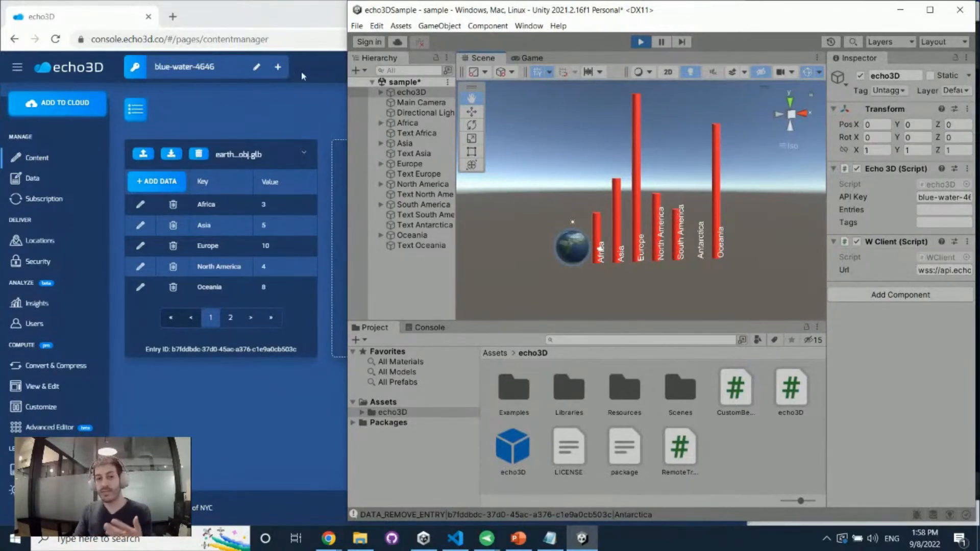
{"action": "right_click_drag", "start_coordinate": [656, 181], "coordinate": [704, 174]}
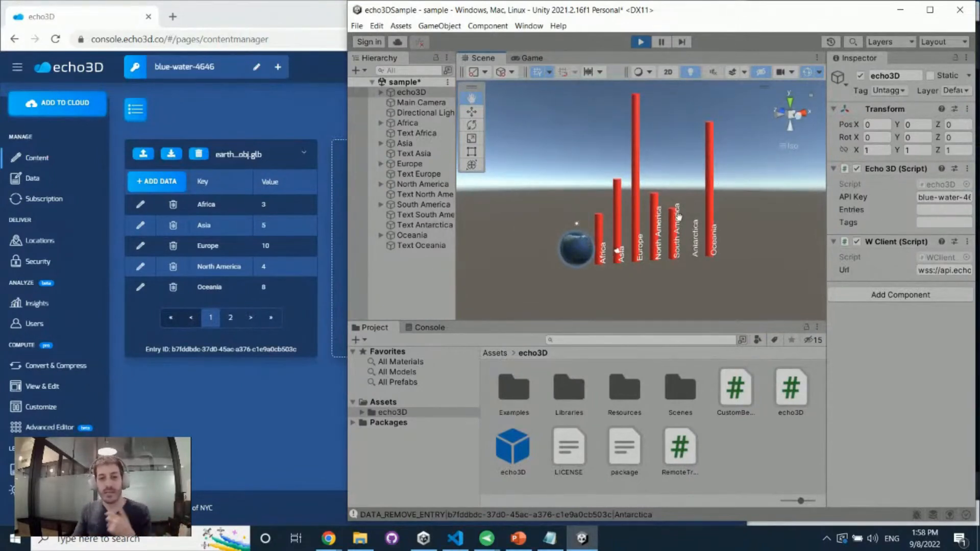
{"action": "left_click", "coordinate": [641, 41]}
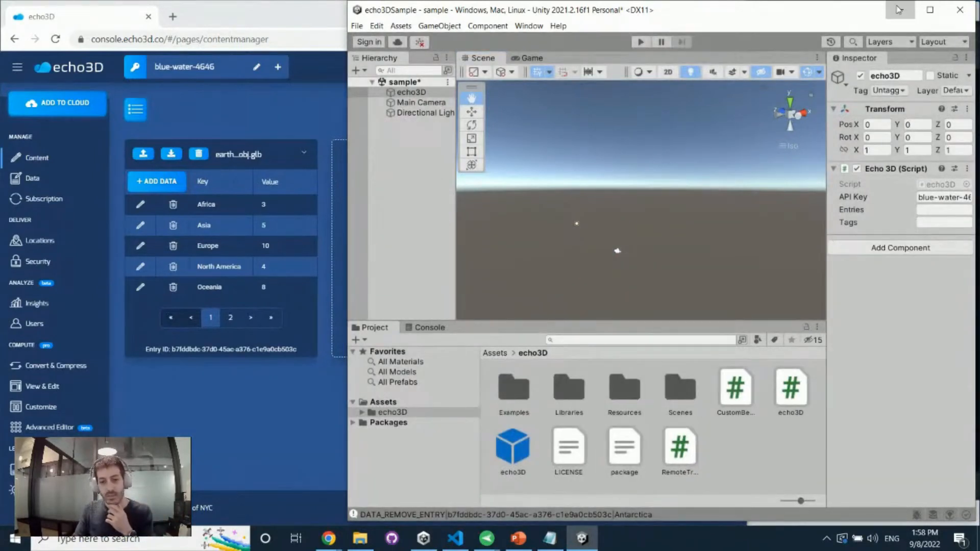
Minimize Unity, flip the earth card to its preview, and toggle the console theme light then dark.
{"action": "left_click", "coordinate": [898, 9]}
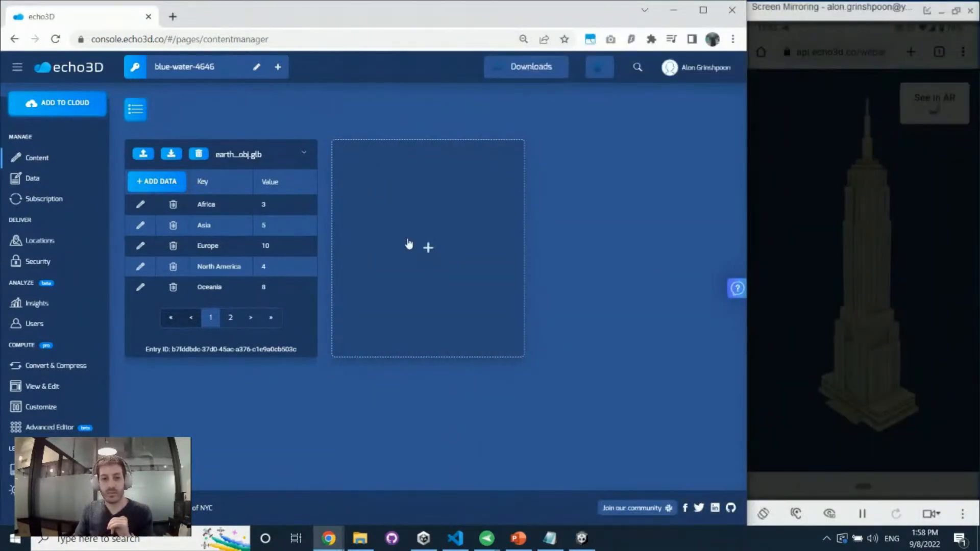
{"action": "left_click", "coordinate": [304, 153]}
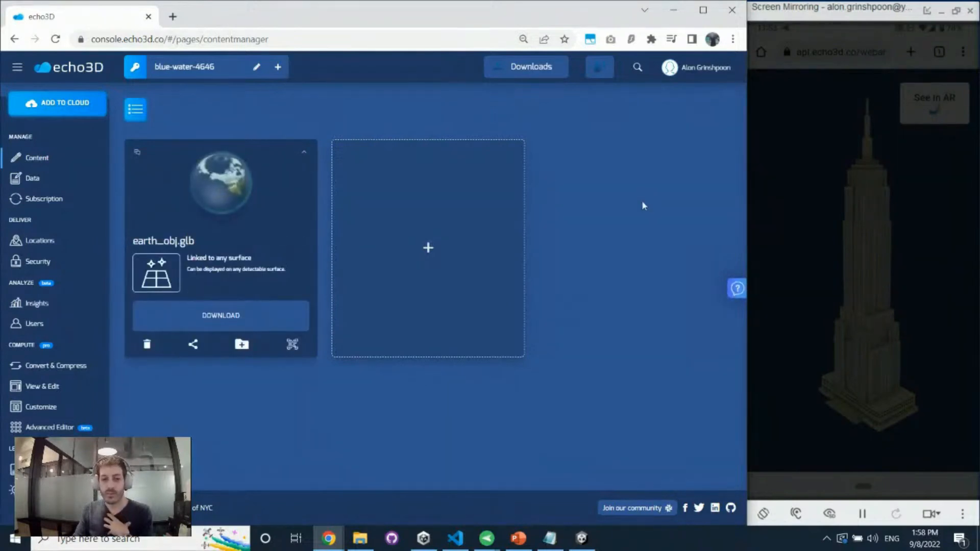
{"action": "left_click", "coordinate": [600, 71]}
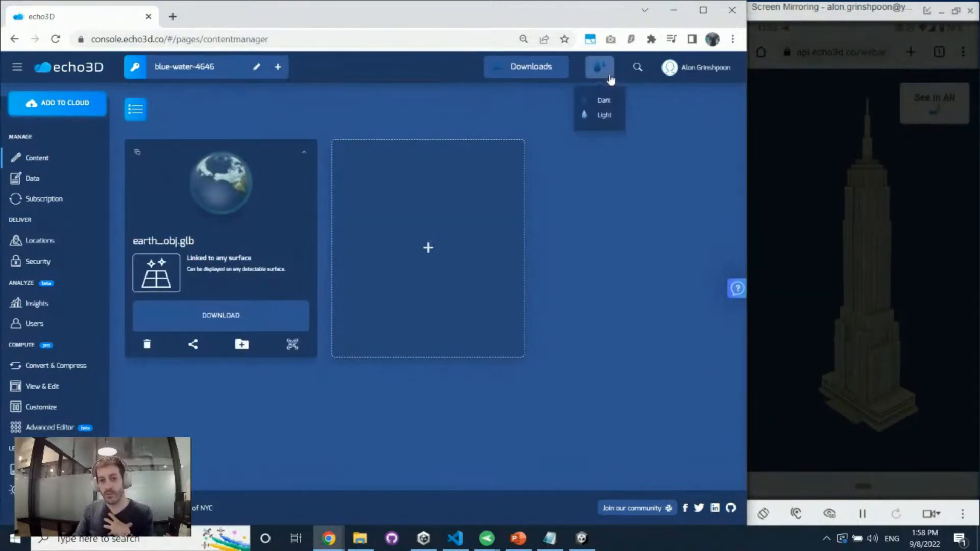
{"action": "left_click", "coordinate": [599, 114]}
{"action": "left_click", "coordinate": [600, 69]}
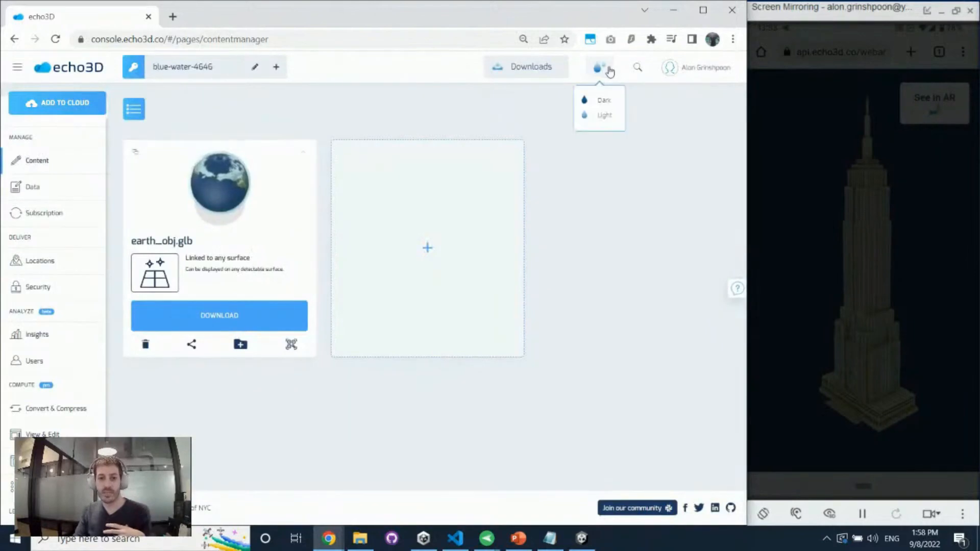
{"action": "left_click", "coordinate": [596, 103]}
Open echo3D's documentation and GitHub page from the help panel, then view the docs tab.
{"action": "left_click", "coordinate": [735, 287]}
{"action": "left_click", "coordinate": [683, 145]}
{"action": "left_click", "coordinate": [689, 208]}
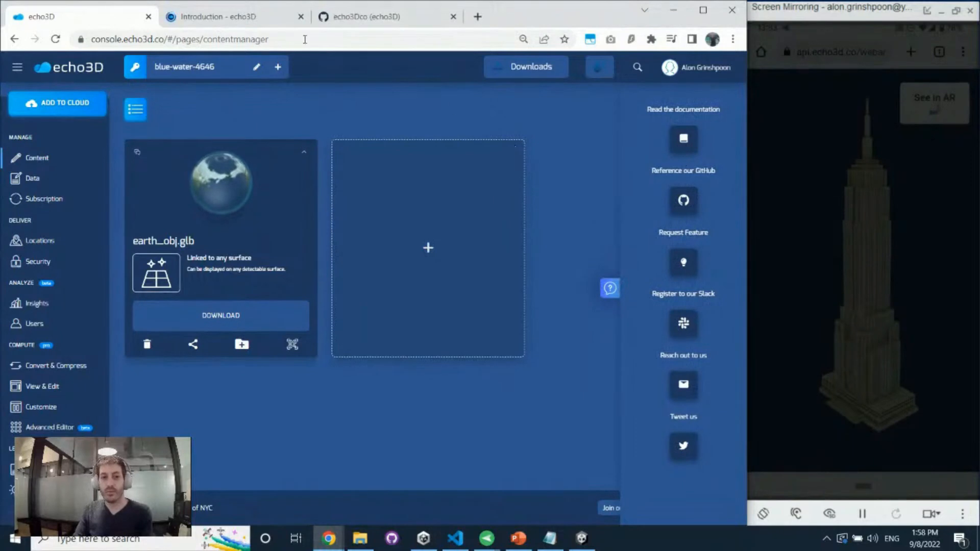
{"action": "left_click", "coordinate": [269, 23]}
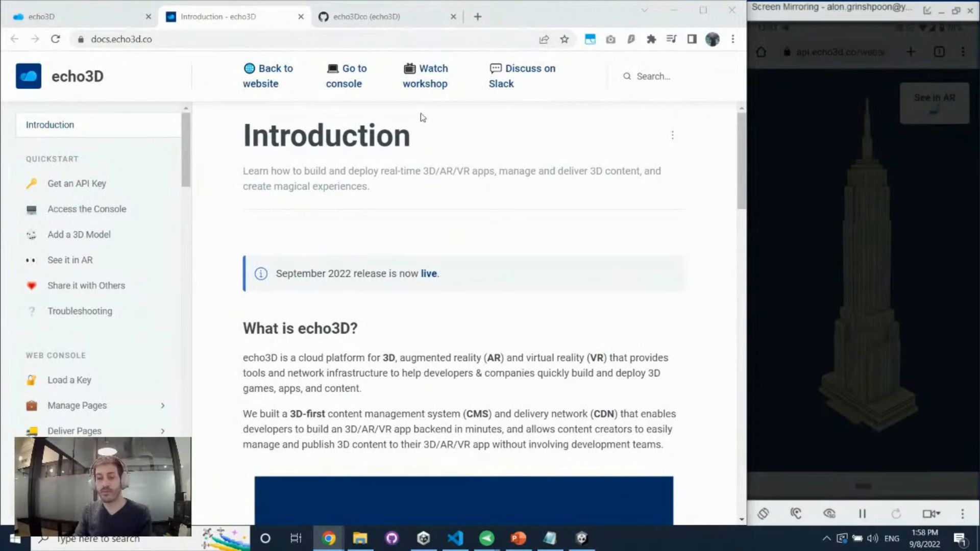
Scroll down and back up the docs Introduction page, then switch to the echo3Dco GitHub tab.
{"action": "scroll", "coordinate": [292, 164], "scroll_direction": "down", "scroll_amount": 10}
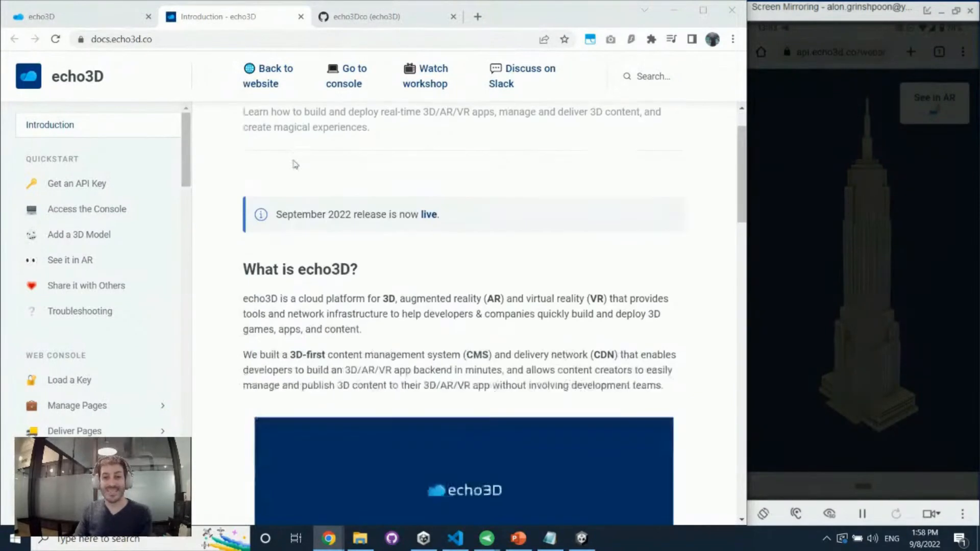
{"action": "scroll", "coordinate": [388, 137], "scroll_direction": "down", "scroll_amount": 10}
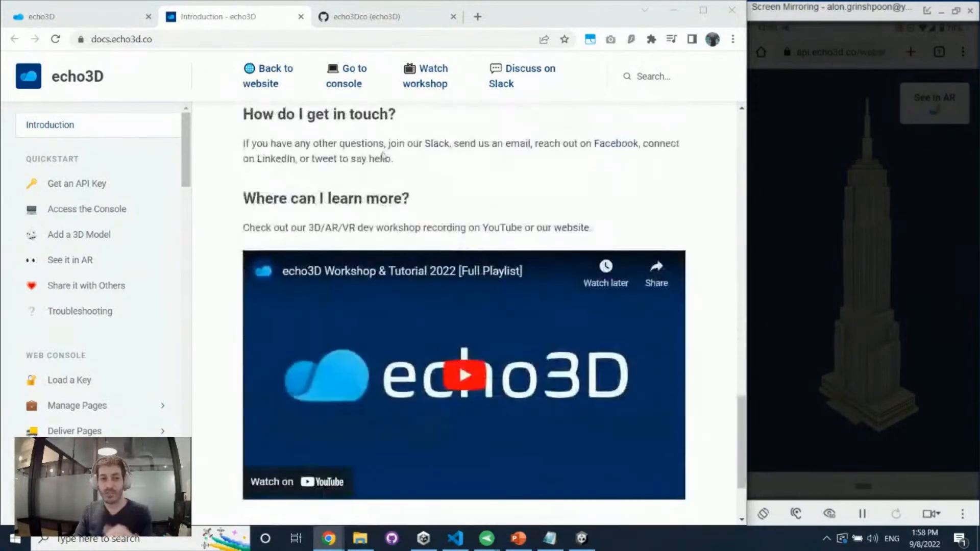
{"action": "key", "text": "alt+Tab"}
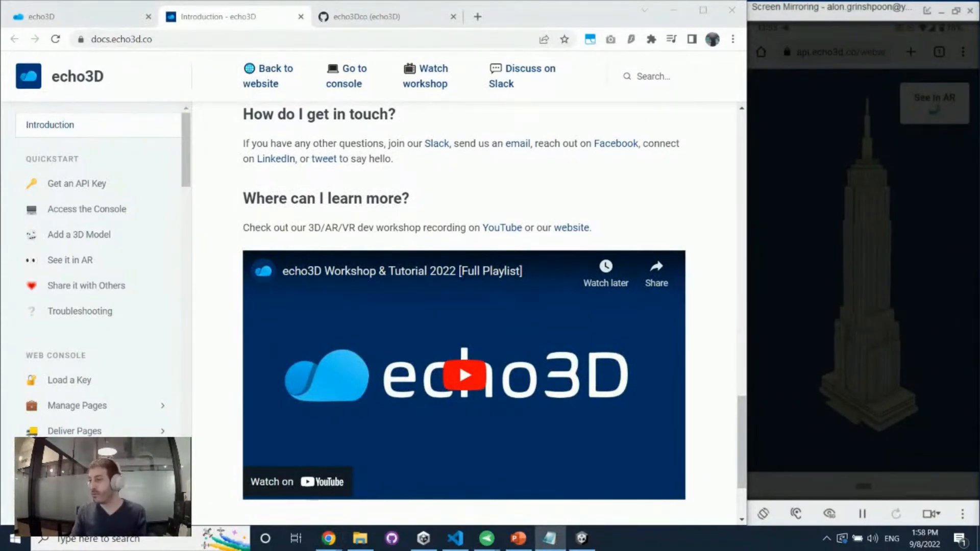
{"action": "key", "text": "alt+Tab"}
{"action": "scroll", "coordinate": [266, 314], "scroll_direction": "down", "scroll_amount": 3}
{"action": "scroll", "coordinate": [187, 265], "scroll_direction": "down", "scroll_amount": 10}
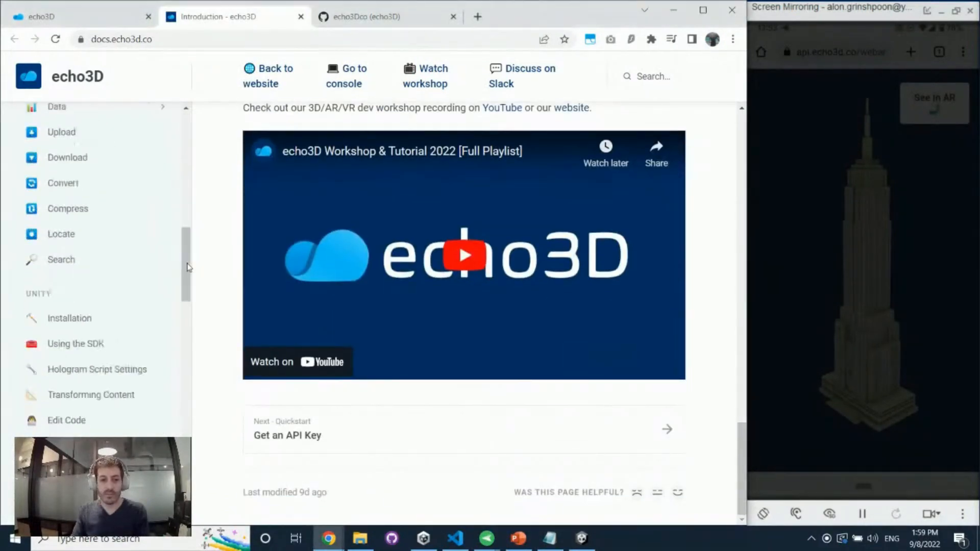
{"action": "scroll", "coordinate": [186, 265], "scroll_direction": "up", "scroll_amount": 10}
{"action": "scroll", "coordinate": [298, 183], "scroll_direction": "up", "scroll_amount": 15}
{"action": "scroll", "coordinate": [298, 184], "scroll_direction": "up", "scroll_amount": 10}
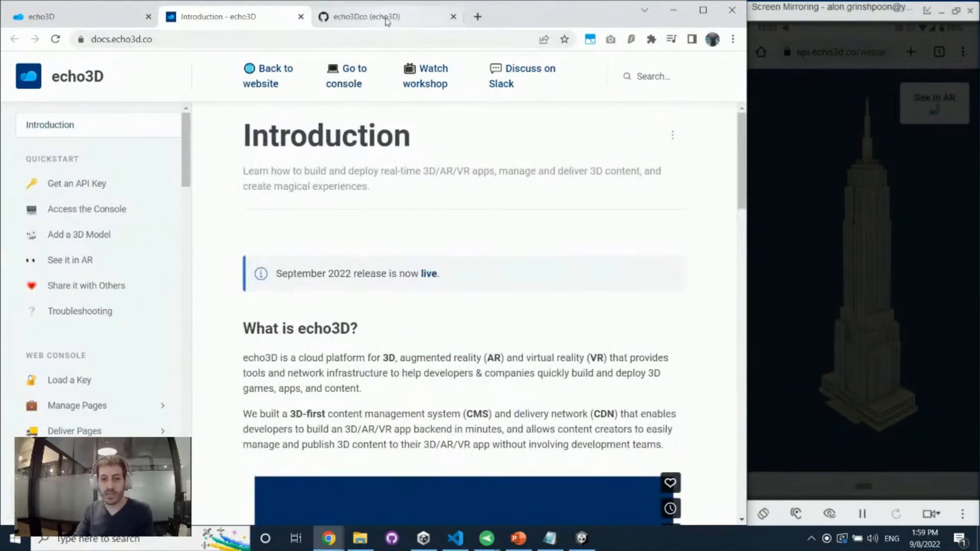
{"action": "left_click", "coordinate": [335, 21]}
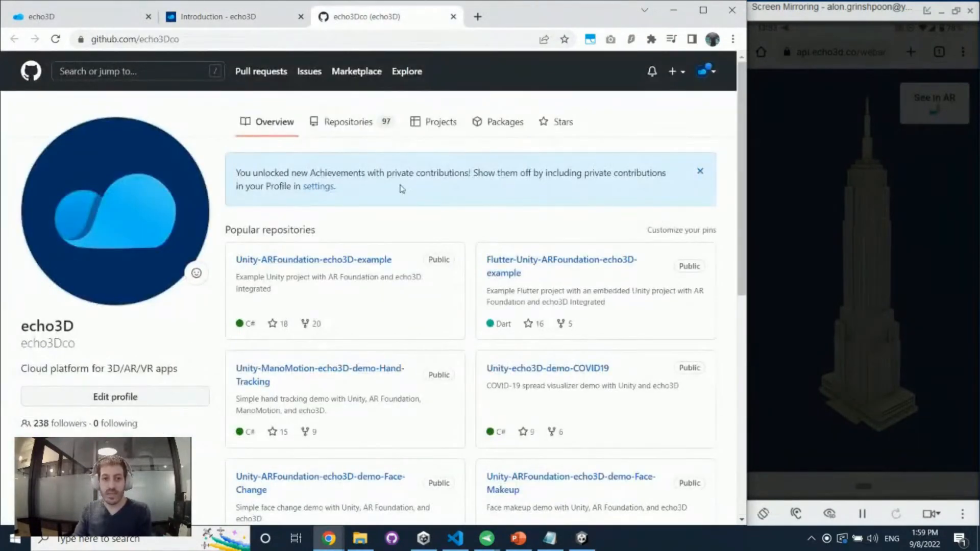
Scroll through the echo3D organization's Repositories list, then go back to the console tab.
{"action": "left_click", "coordinate": [372, 118]}
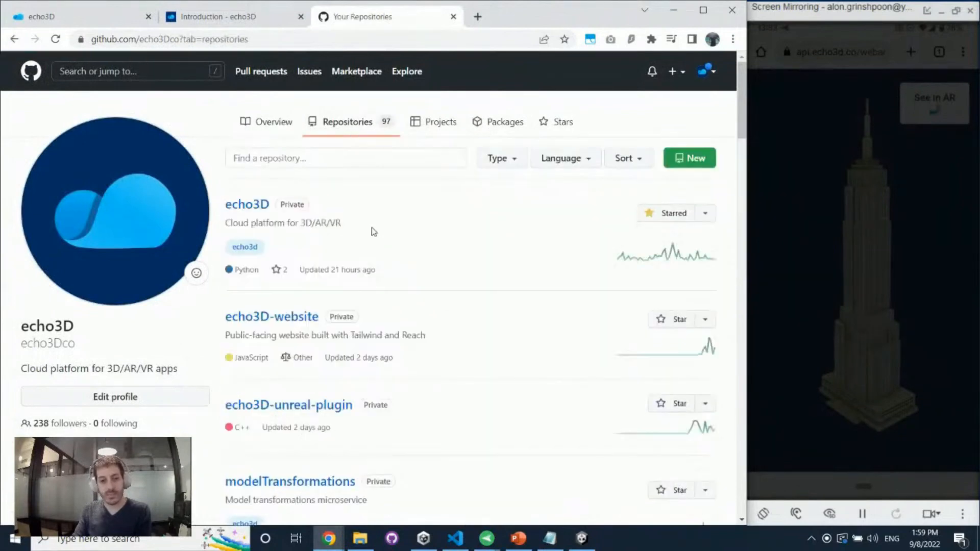
{"action": "scroll", "coordinate": [373, 232], "scroll_direction": "down", "scroll_amount": 12}
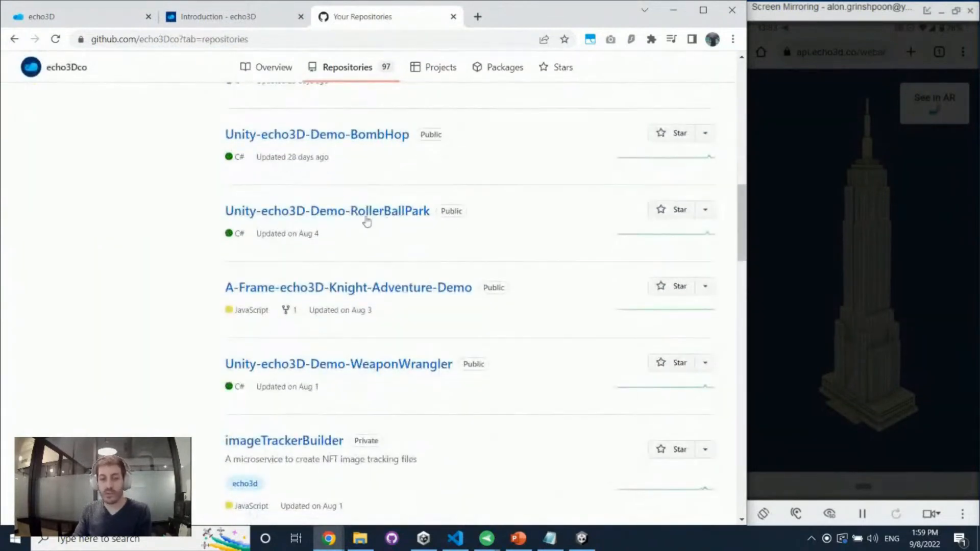
{"action": "scroll", "coordinate": [316, 178], "scroll_direction": "down", "scroll_amount": 5}
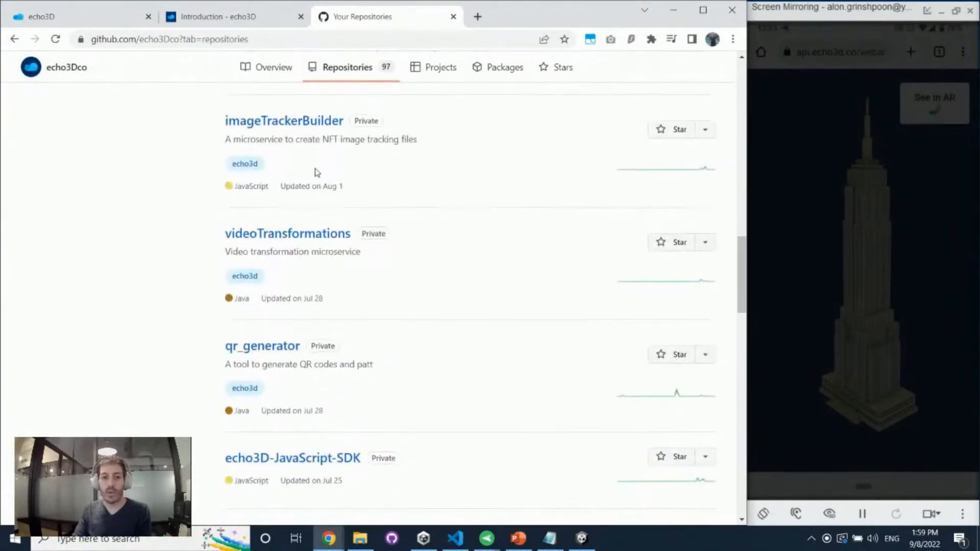
{"action": "scroll", "coordinate": [315, 172], "scroll_direction": "down", "scroll_amount": 6}
{"action": "scroll", "coordinate": [315, 172], "scroll_direction": "down", "scroll_amount": 7}
{"action": "left_click", "coordinate": [82, 17]}
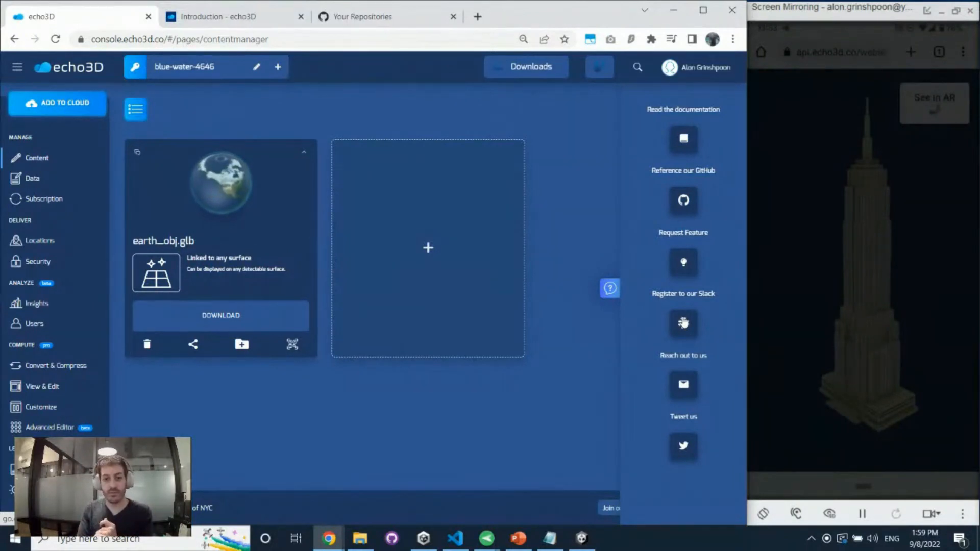
Close the help panel, start the PowerPoint slideshow, and advance to the 'How does it work?' slide.
{"action": "left_click", "coordinate": [614, 290]}
{"action": "key", "text": "alt+Tab"}
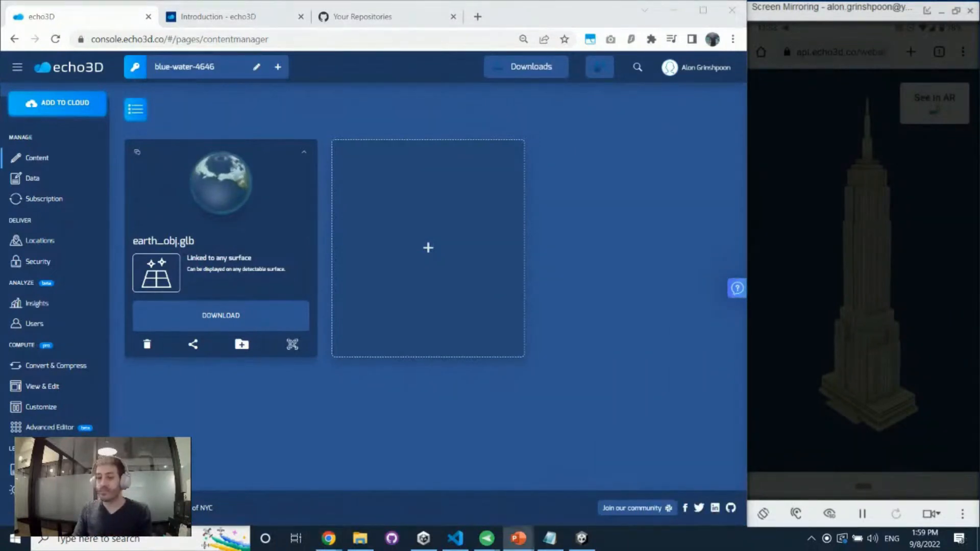
{"action": "key", "text": "F5"}
{"action": "left_click", "coordinate": [689, 405]}
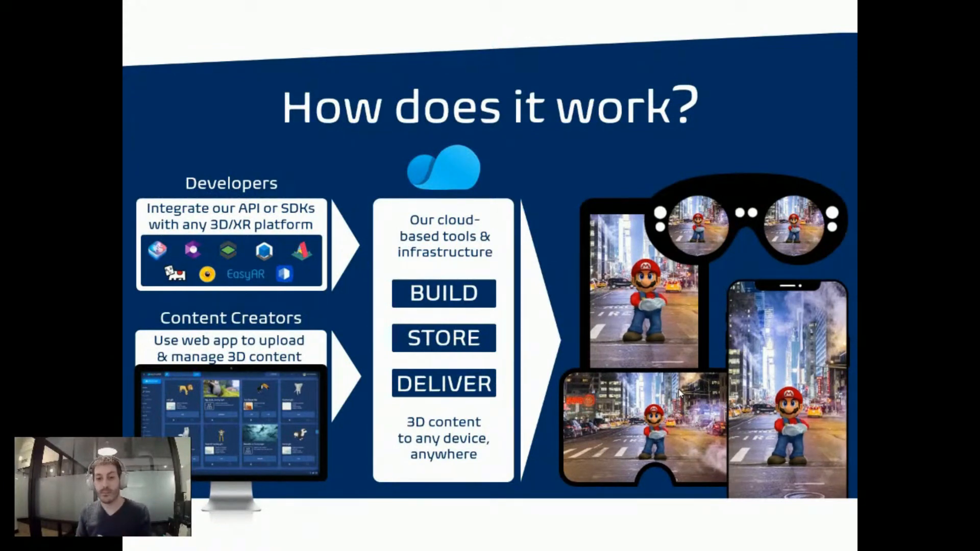
Page through the audience, 3D experiences, investors, and supported platforms slides to the register today slide.
{"action": "key", "text": "Right"}
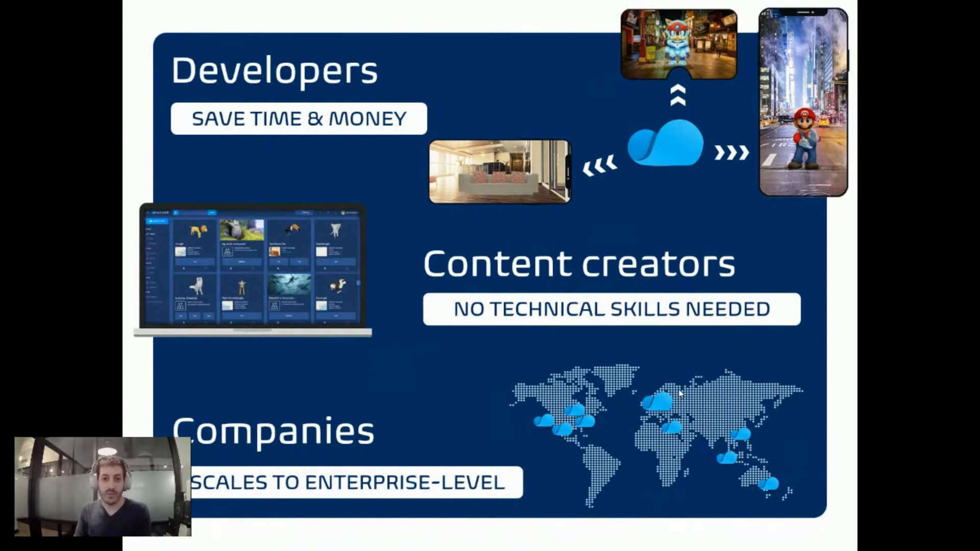
{"action": "key", "text": "Right"}
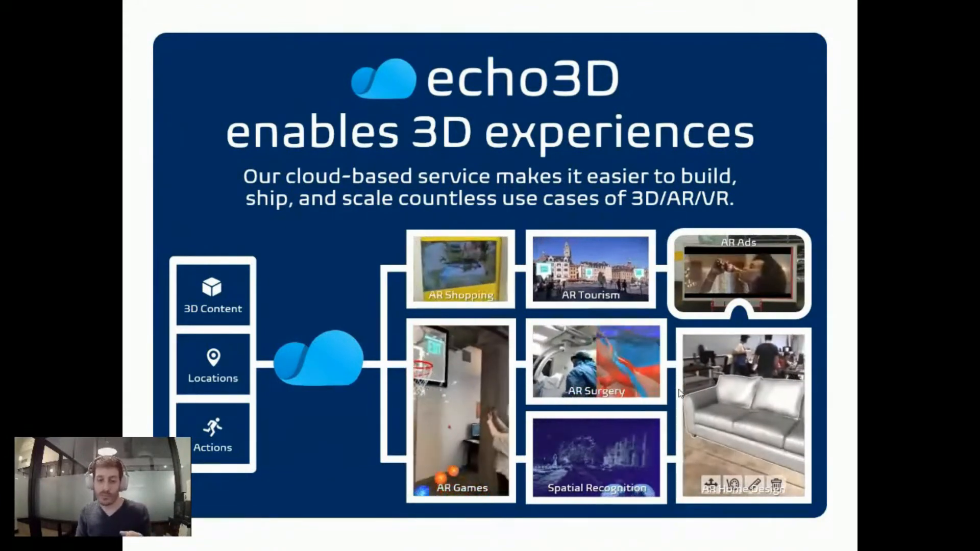
{"action": "key", "text": "Right"}
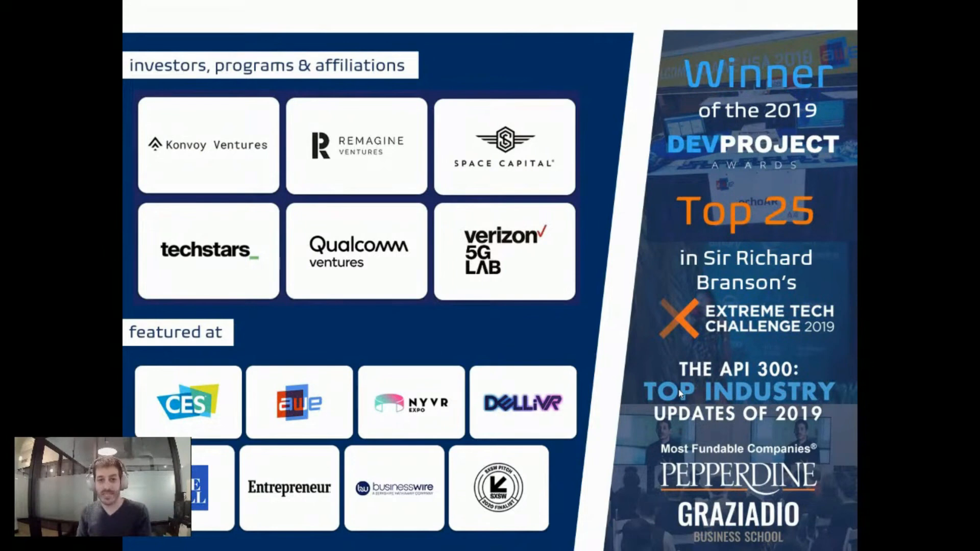
{"action": "key", "text": "Right"}
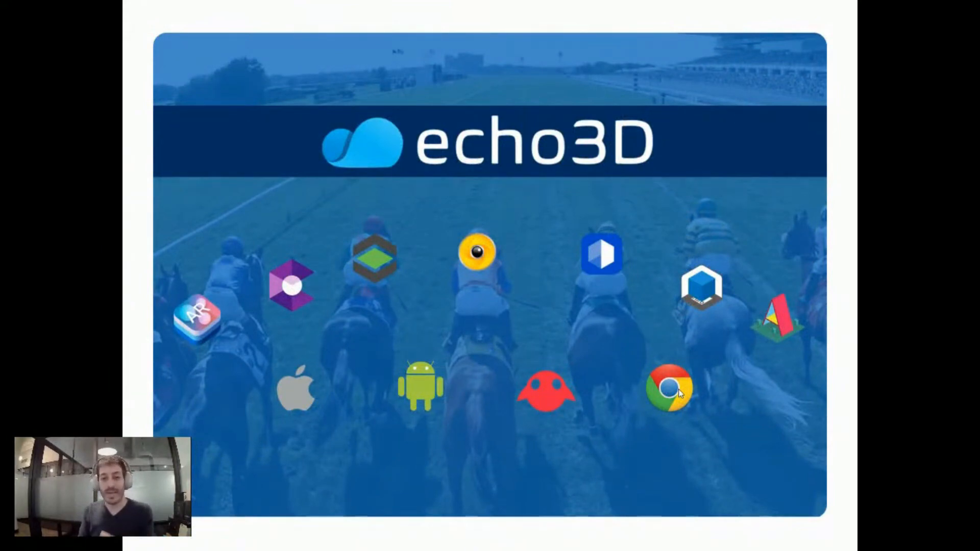
{"action": "key", "text": "Right"}
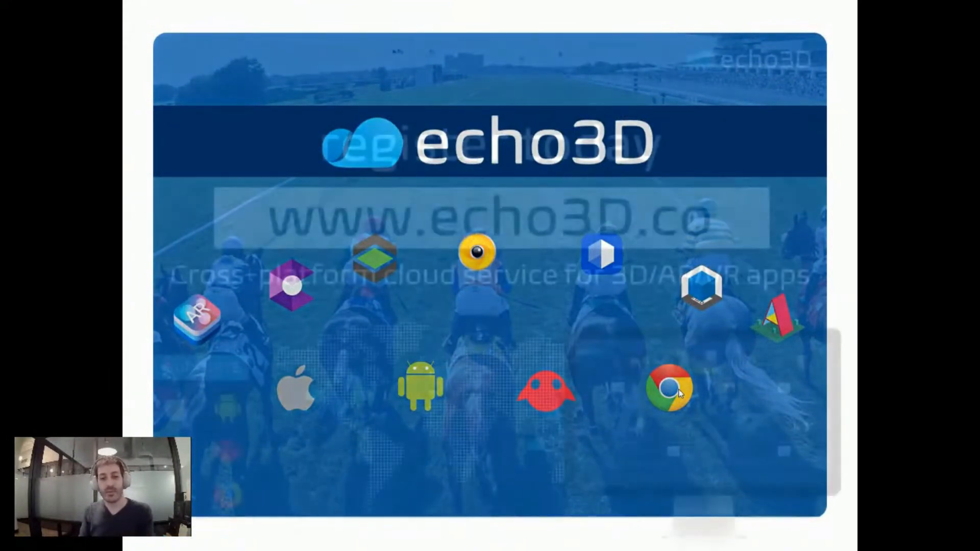